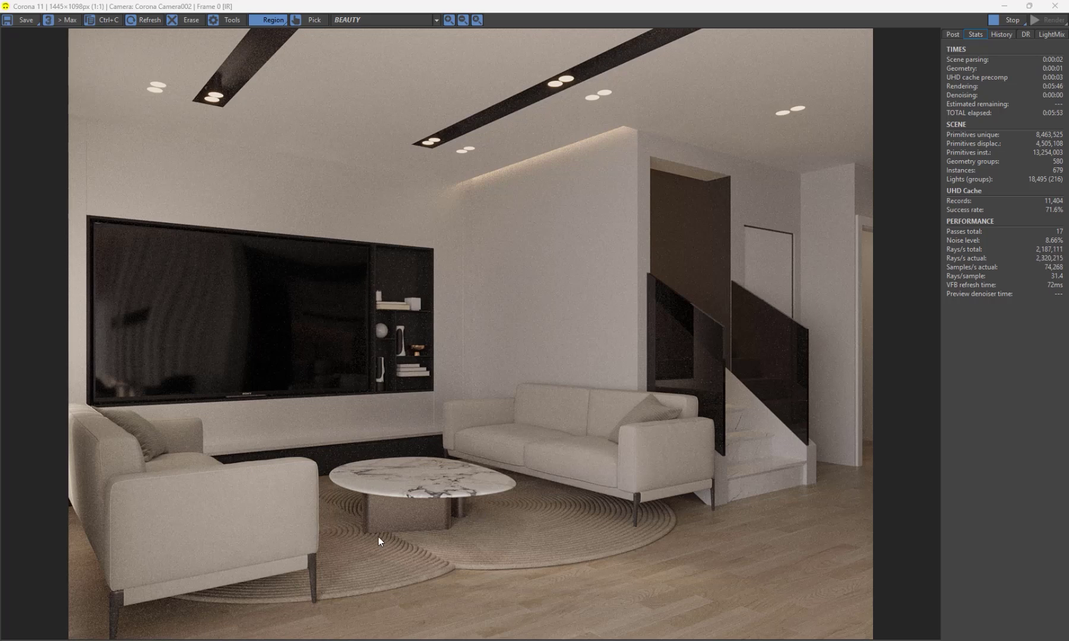
- Add a fresh CoronaLegacyMtl node to the Slate Material Editor's View1 beside the room render
drag(581, 5, 795, 94)
scroll(372, 325, down, 4)
middle_drag(389, 360, 257, 382)
middle_drag(369, 291, 333, 325)
drag(212, 208, 352, 213)
- Select the coffee table and pick its base elements in Element mode
scroll(362, 226, up, 5)
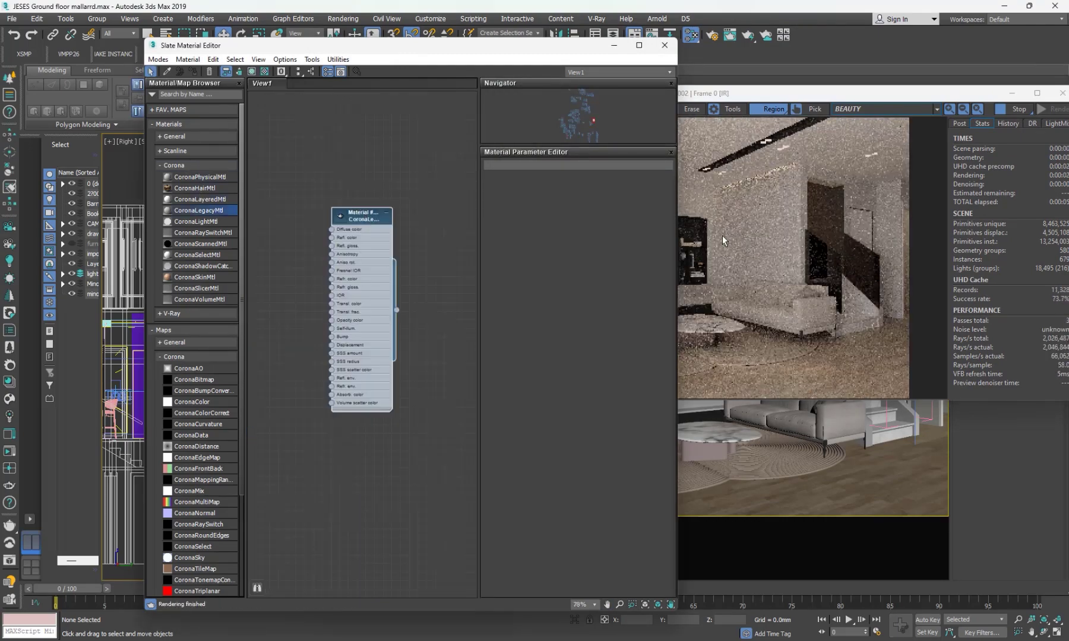
drag(529, 47, 380, 53)
drag(743, 98, 324, 96)
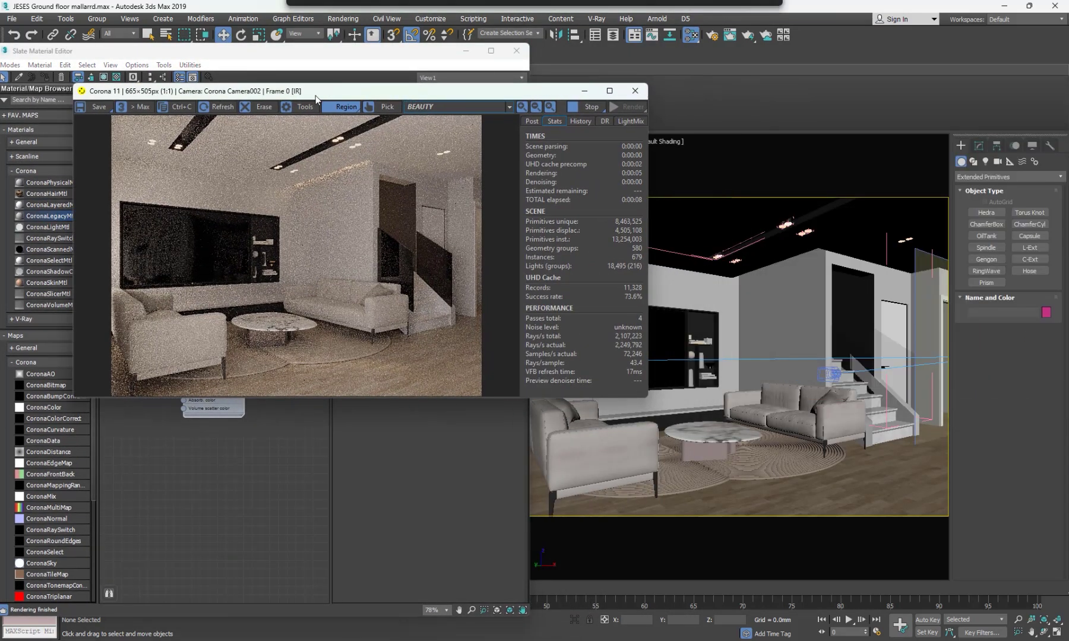
click(708, 451)
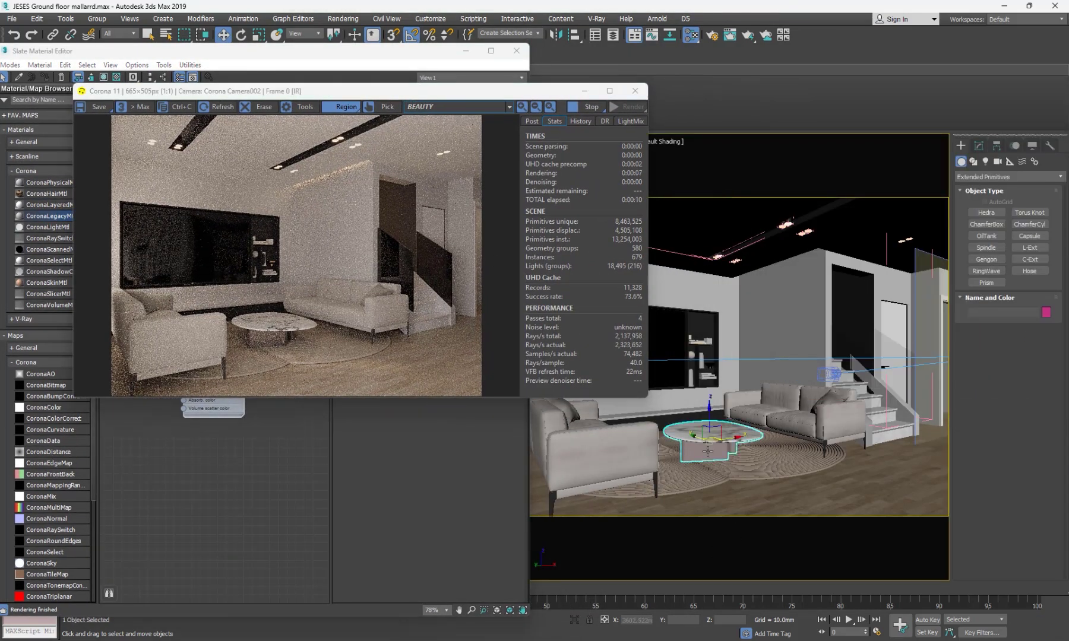
click(997, 146)
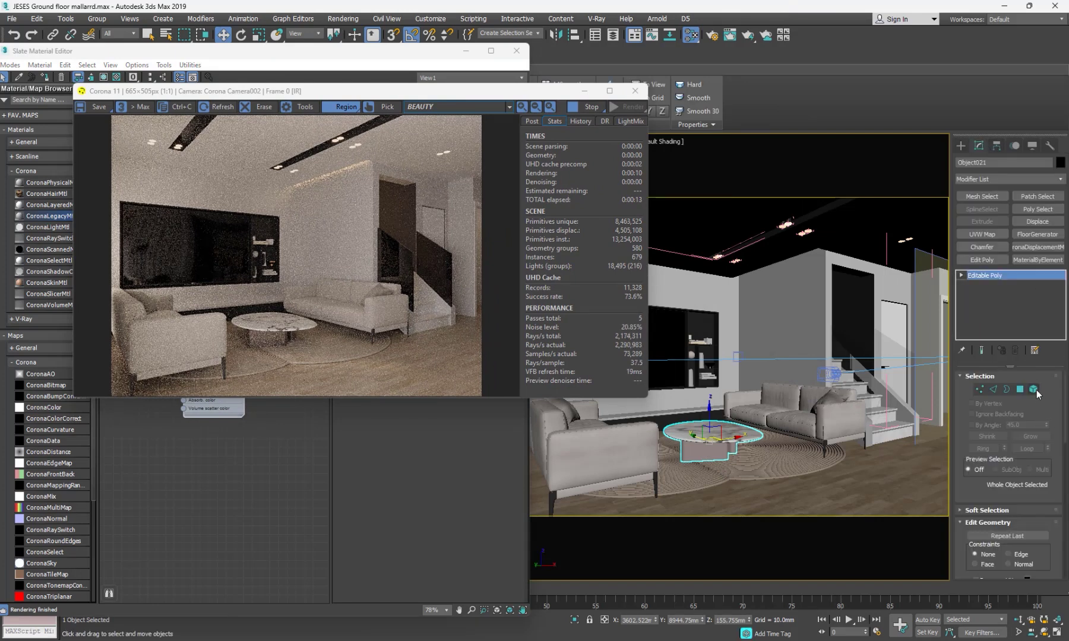
click(1034, 389)
click(708, 447)
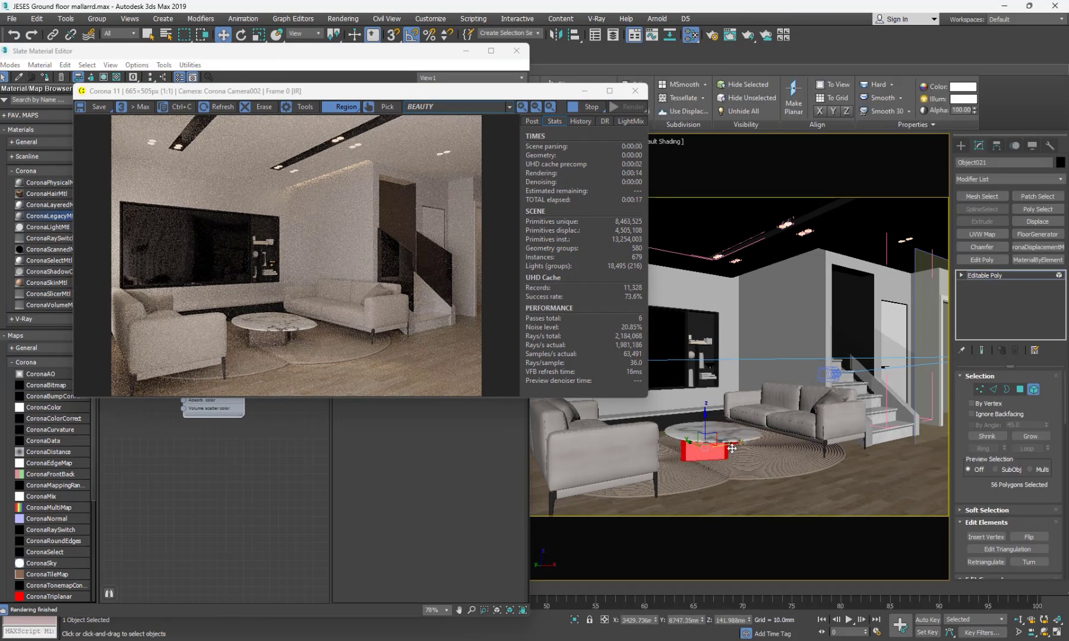
ctrl+click(732, 449)
- Stop the interactive render, close the Corona frame buffer and resize the material editor
click(585, 106)
click(584, 92)
drag(445, 56, 413, 173)
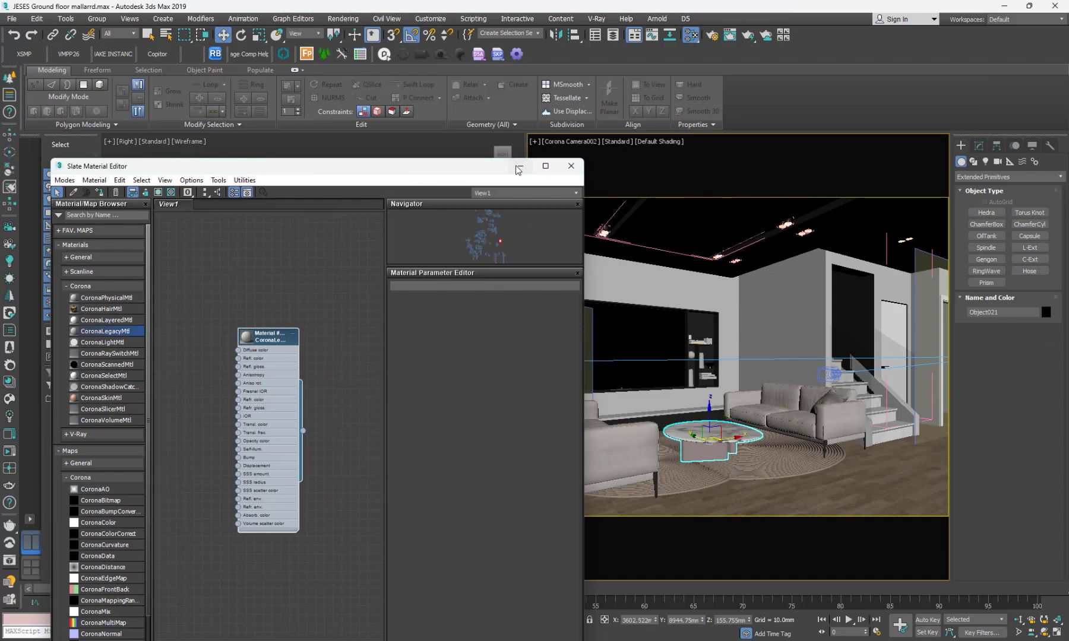
- Close the material editor and isolate the coffee table in a level front view
click(572, 166)
click(578, 621)
middle_drag(295, 358, 430, 485)
middle_drag(274, 543, 300, 369)
scroll(279, 405, up, 4)
- Detach the selected base elements as a new object, then exit Element mode and deselect
click(978, 145)
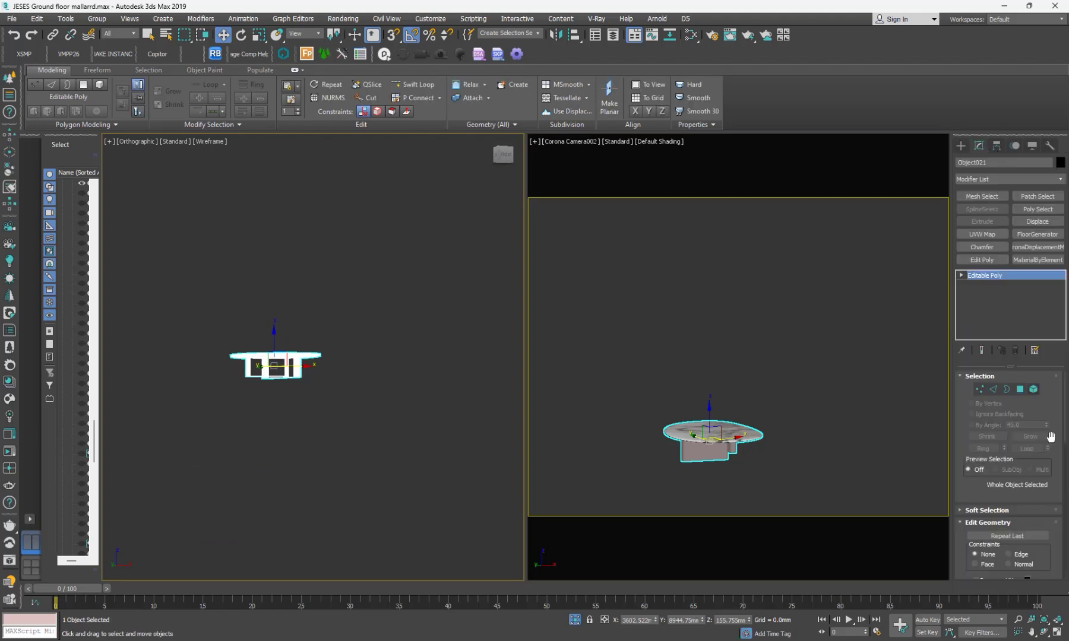
click(1034, 389)
scroll(202, 342, up, 2)
alt+middle_drag(203, 341, 344, 371)
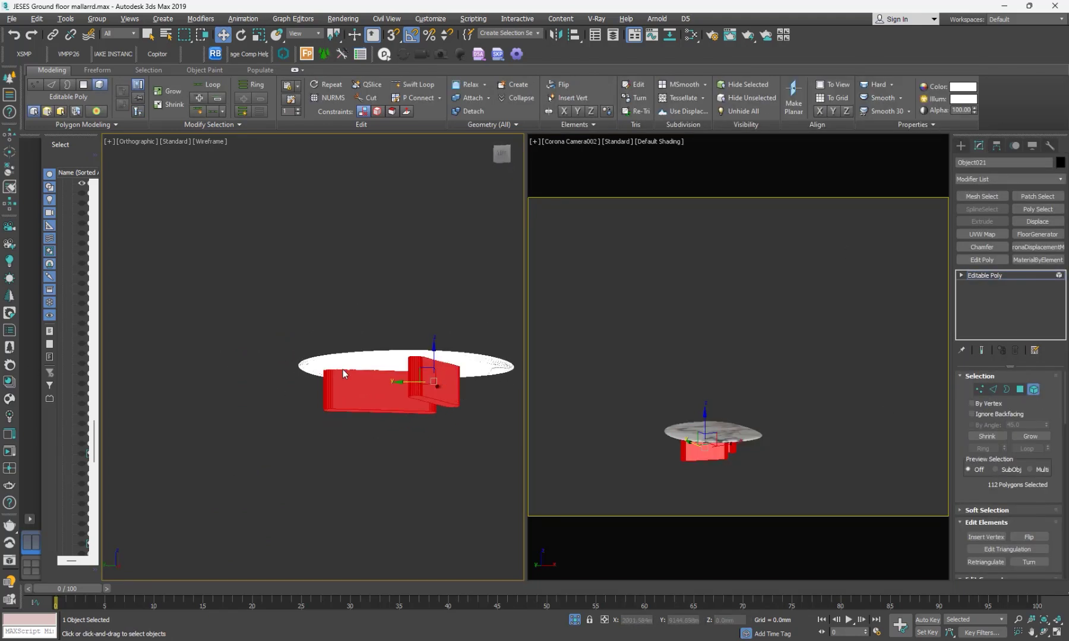
scroll(1057, 540, down, 1)
scroll(1058, 541, down, 3)
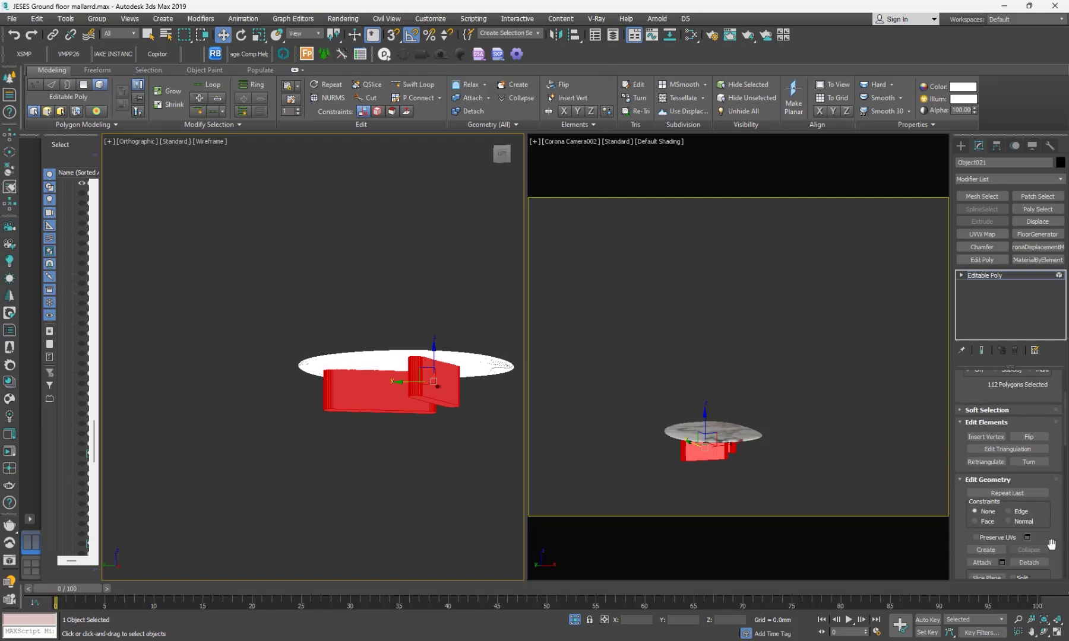
click(1029, 562)
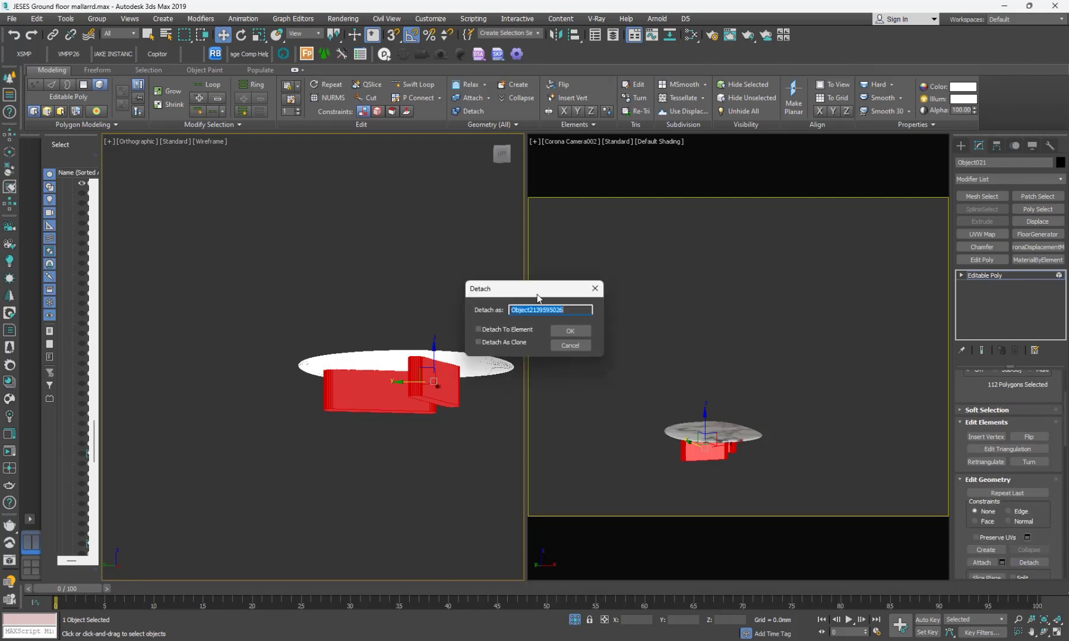
click(565, 333)
click(960, 146)
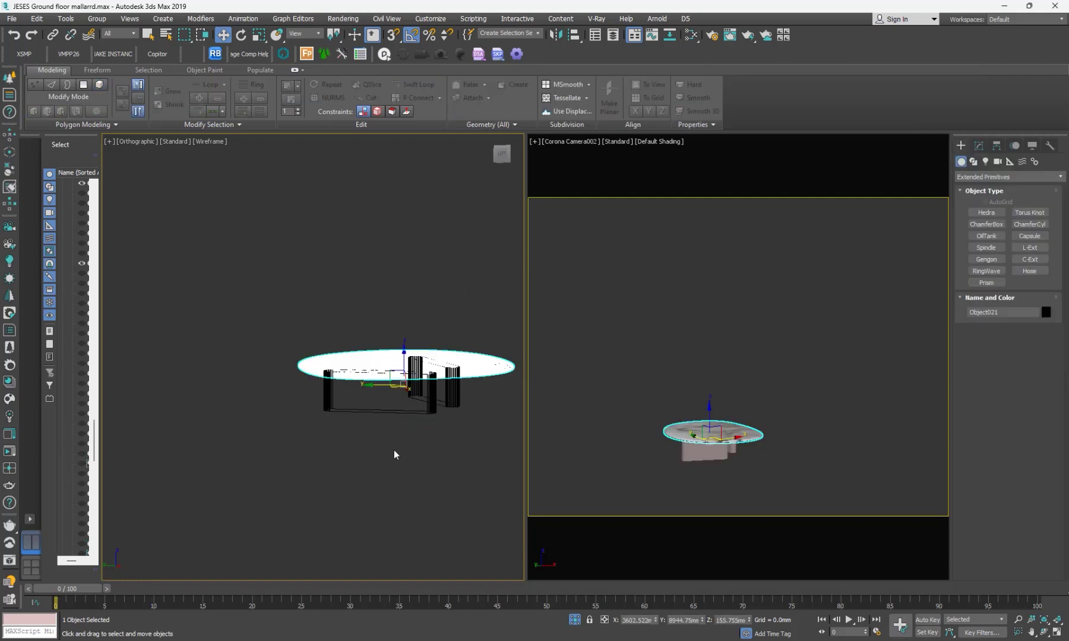
click(375, 408)
- Select the detached table base and turn Isolate Selection off to show the room
click(410, 396)
alt+middle_drag(410, 396, 401, 419)
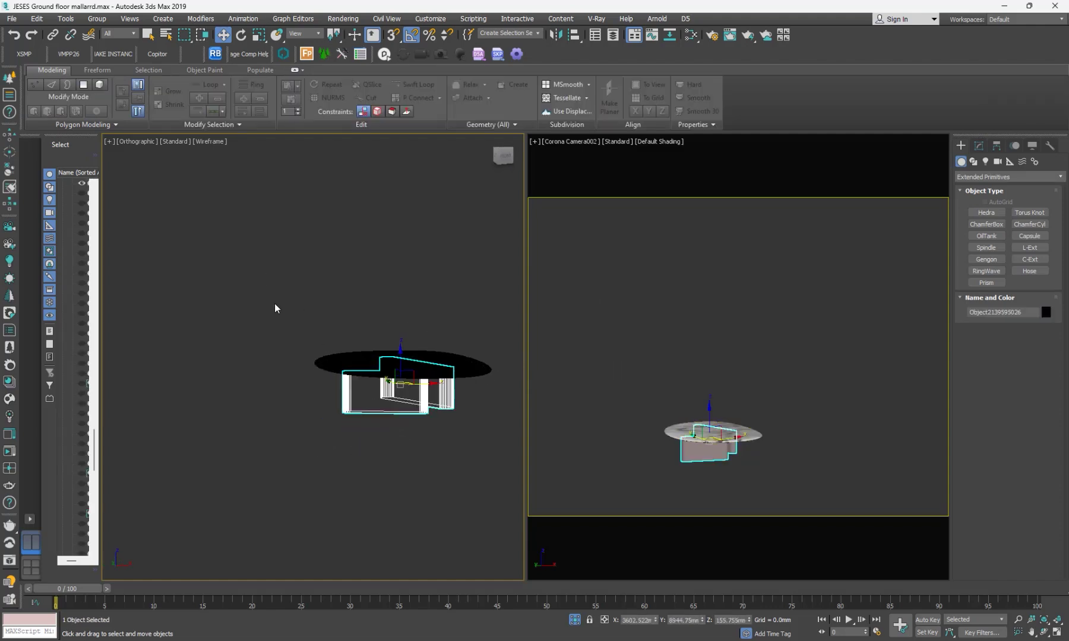
click(575, 620)
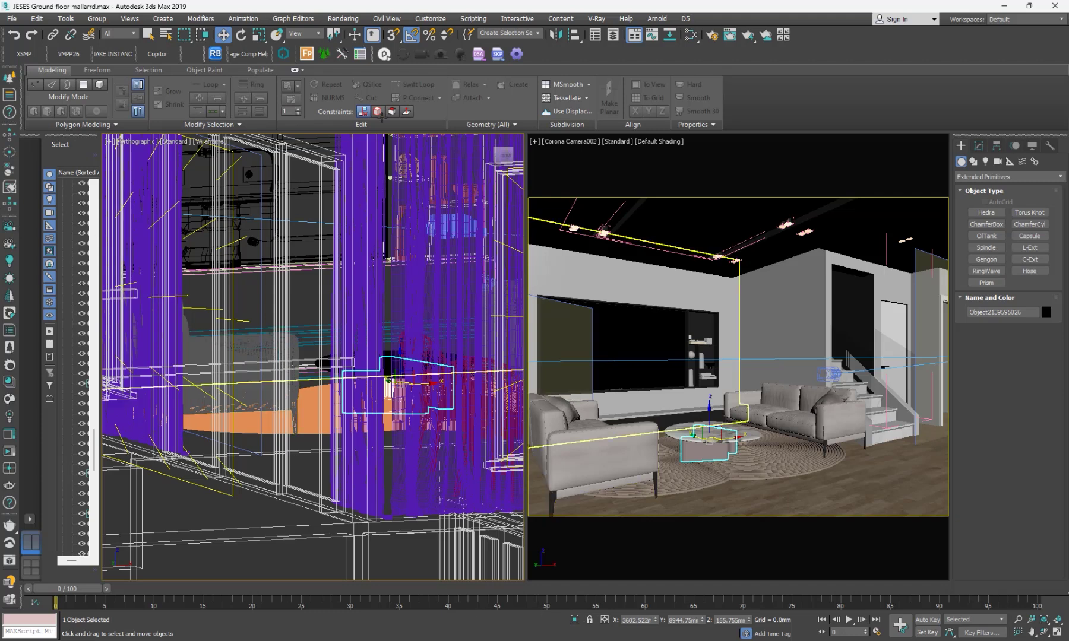
- In the Slate editor, delete the extra copied node and open the CoronaLegacyMtl's parameters
click(691, 35)
click(262, 340)
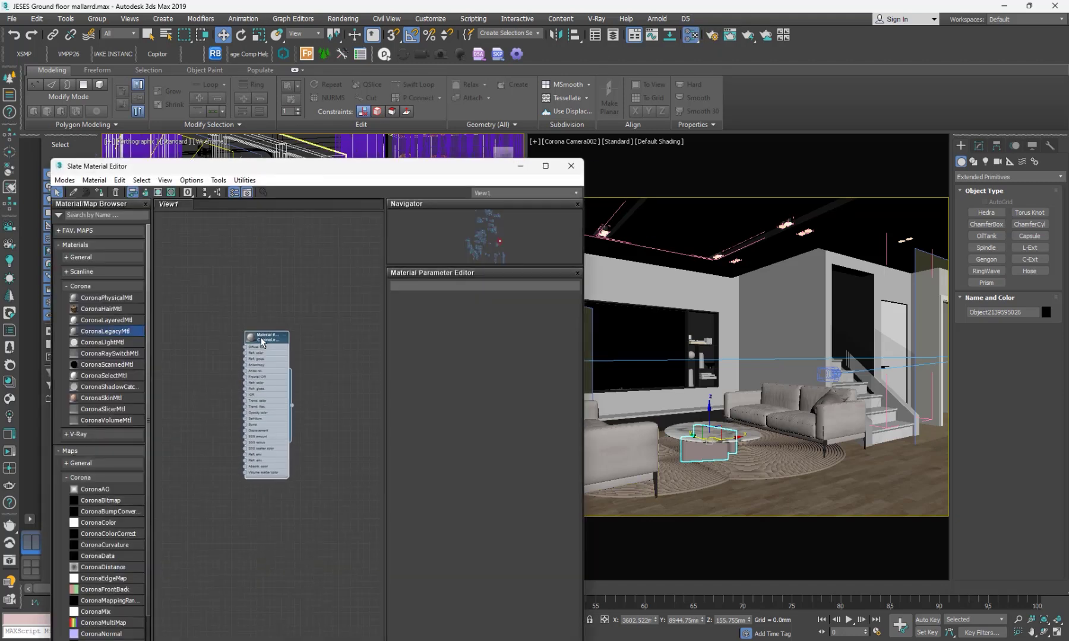
scroll(261, 340, up, 2)
drag(261, 340, 309, 364)
key(Delete)
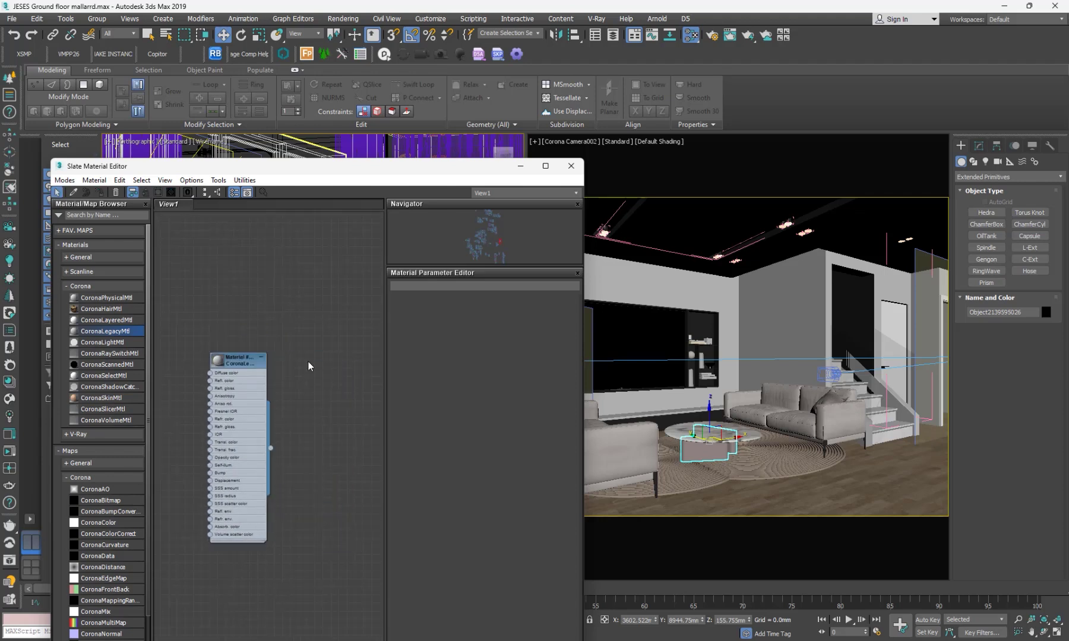
double_click(229, 358)
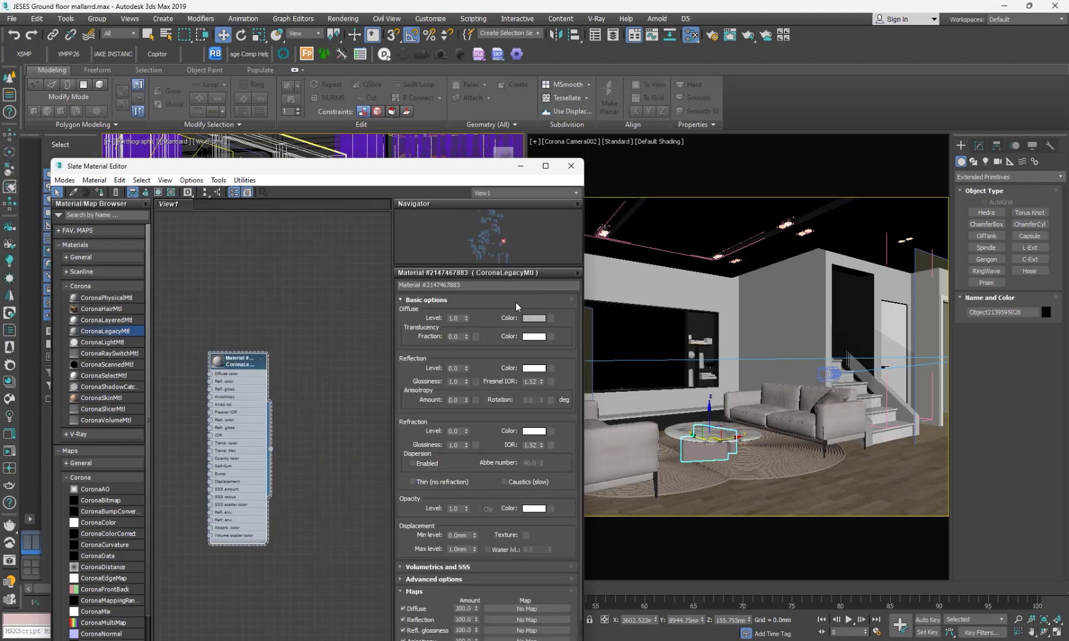
- Set diffuse level to 0.0 and reflection level to 1.0, enlarging the node's preview sphere
click(459, 318)
scroll(190, 385, up, 4)
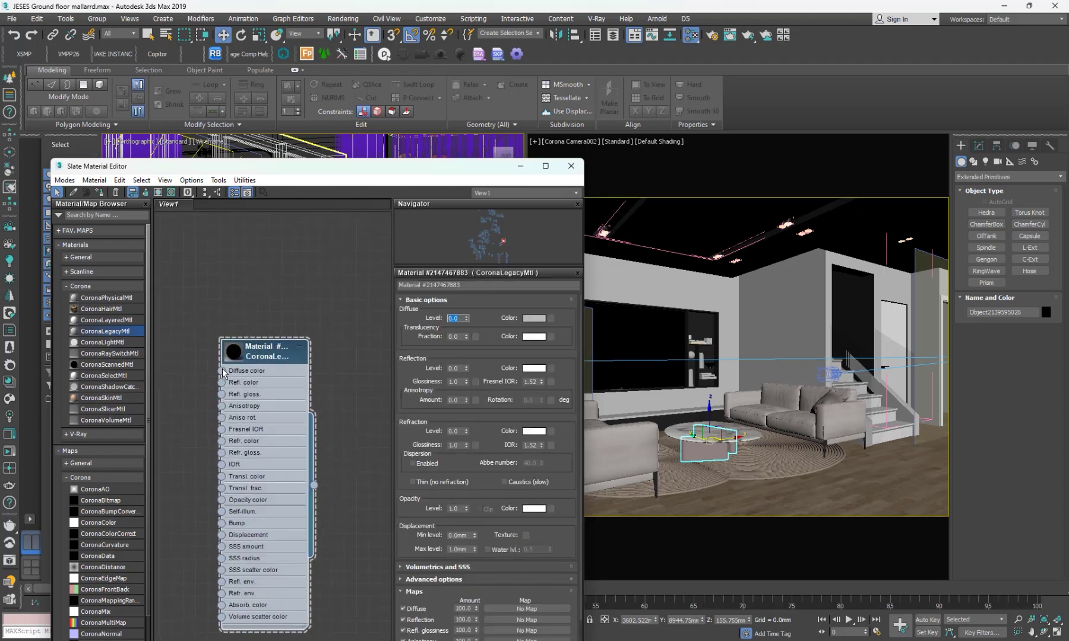
click(453, 368)
double_click(232, 353)
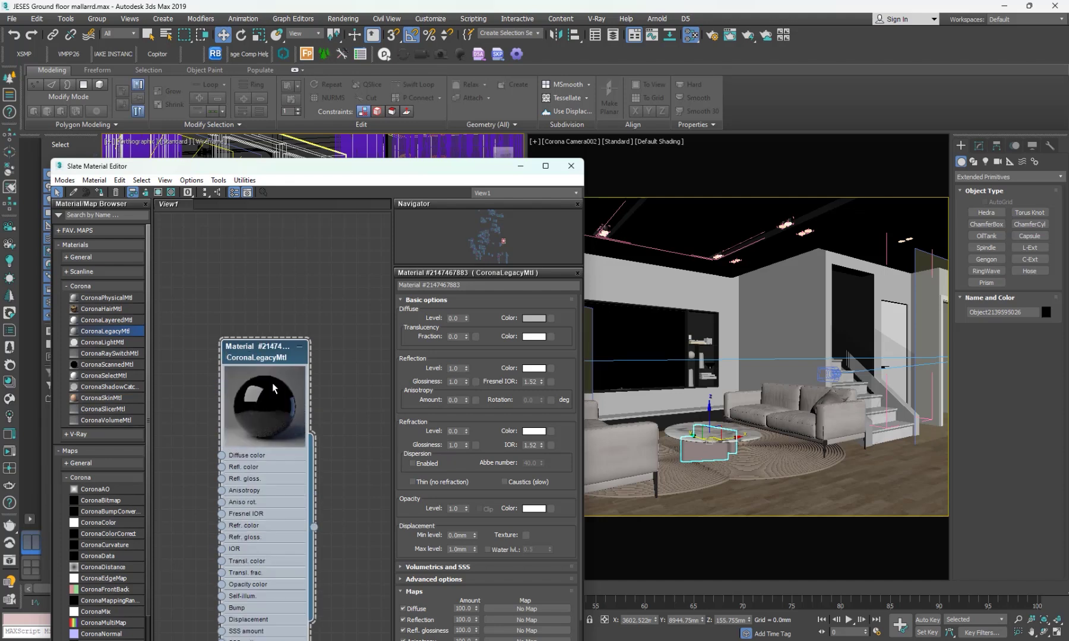
- Set the reflection glossiness to 0.85
double_click(453, 382)
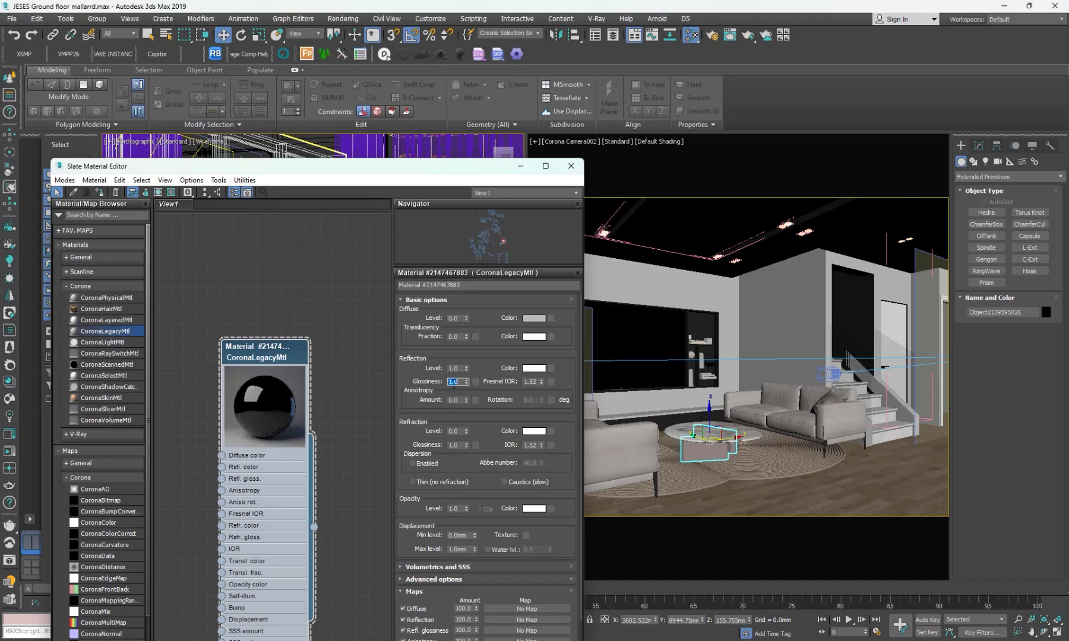
key(Return)
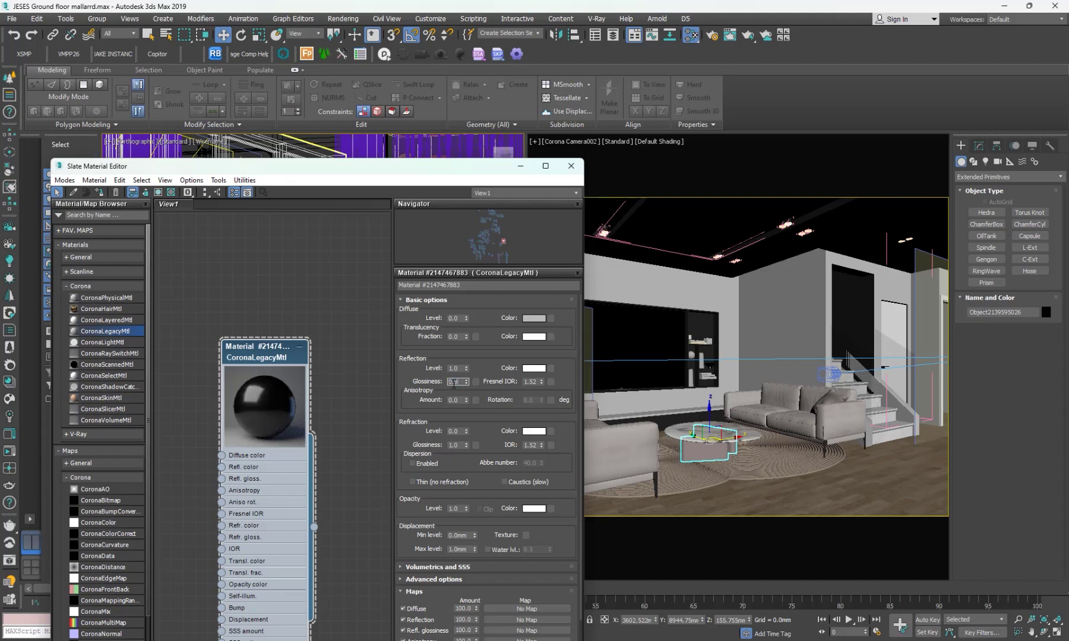
text(0.9)
key(Return)
text(0.85)
key(Return)
- Set Fresnel IOR to 999 and assign the material to the selected table base
double_click(528, 383)
scroll(260, 352, down, 1)
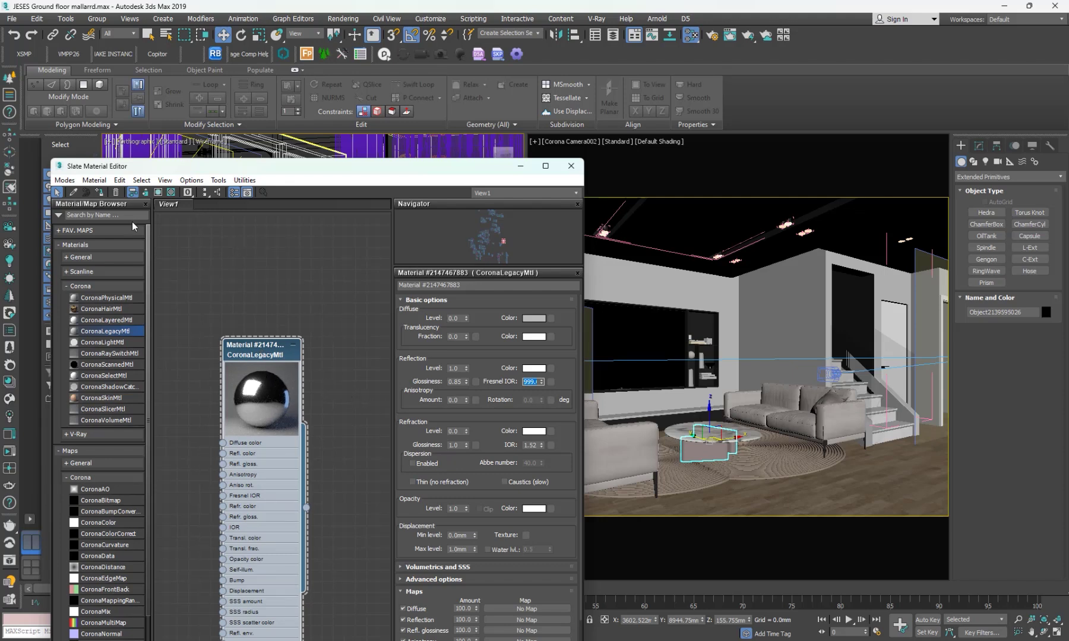
click(97, 192)
- Start the Corona interactive render and arrange its window in front of the material editor
drag(253, 173, 541, 126)
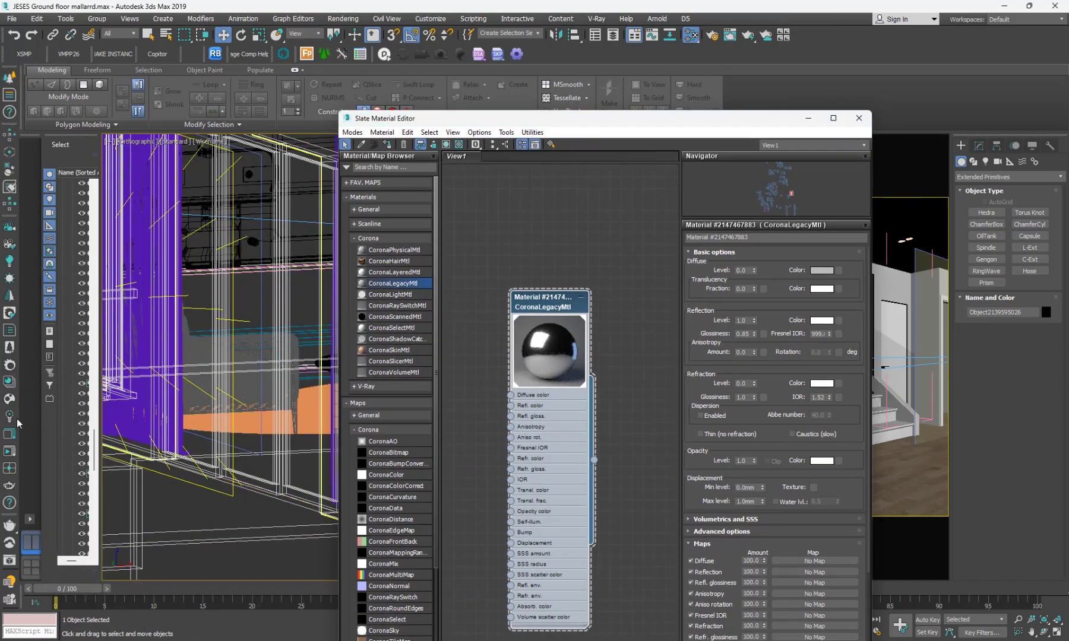
click(12, 452)
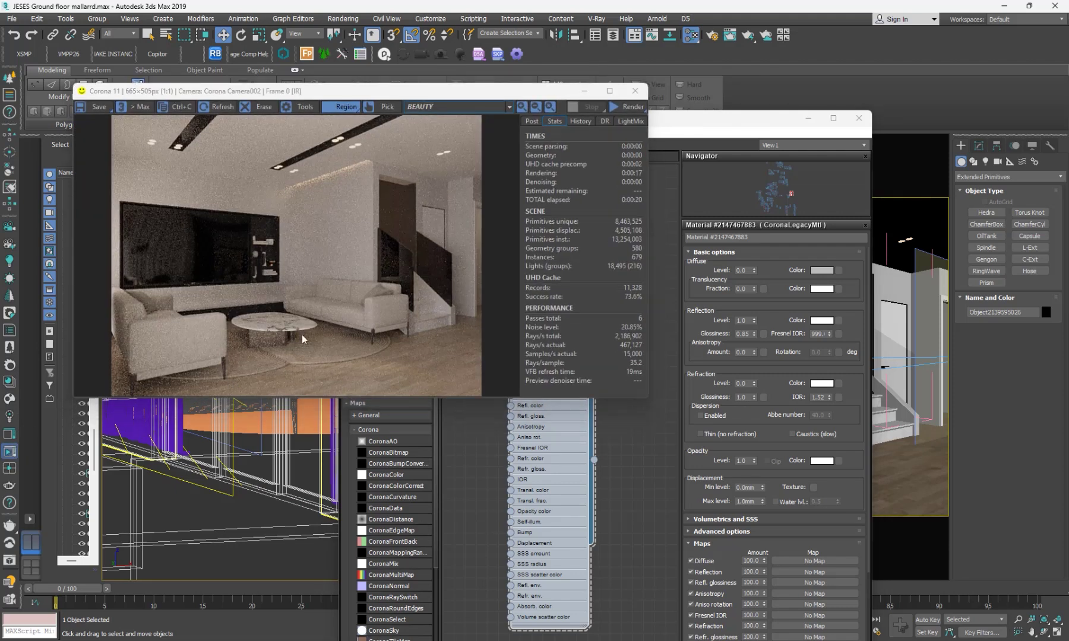
click(676, 142)
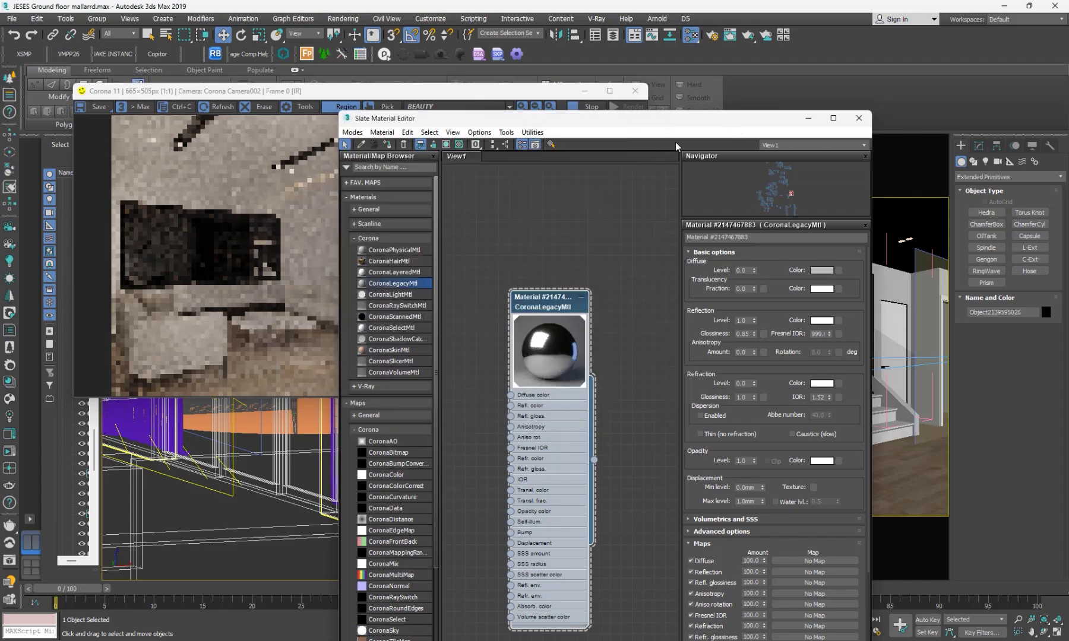
drag(626, 130, 320, 187)
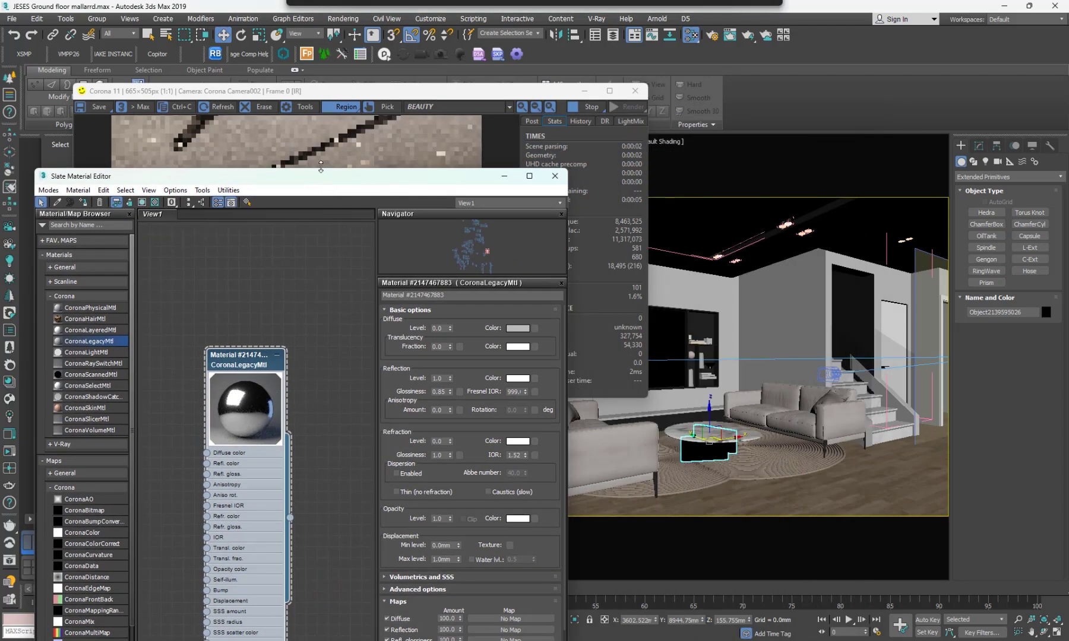
drag(374, 95, 478, 111)
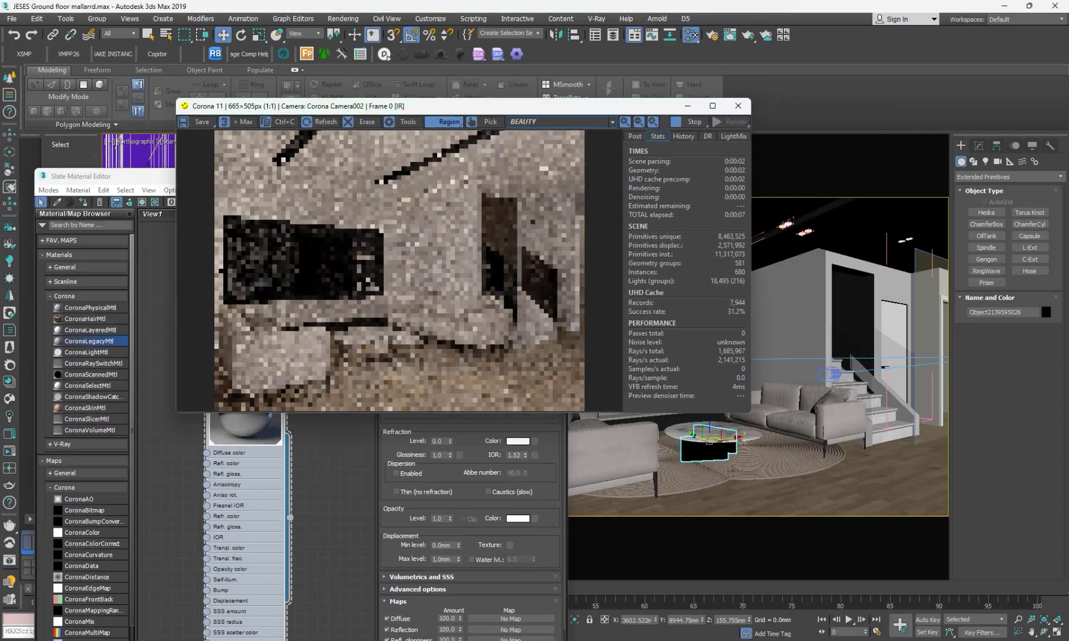
drag(612, 114, 363, 138)
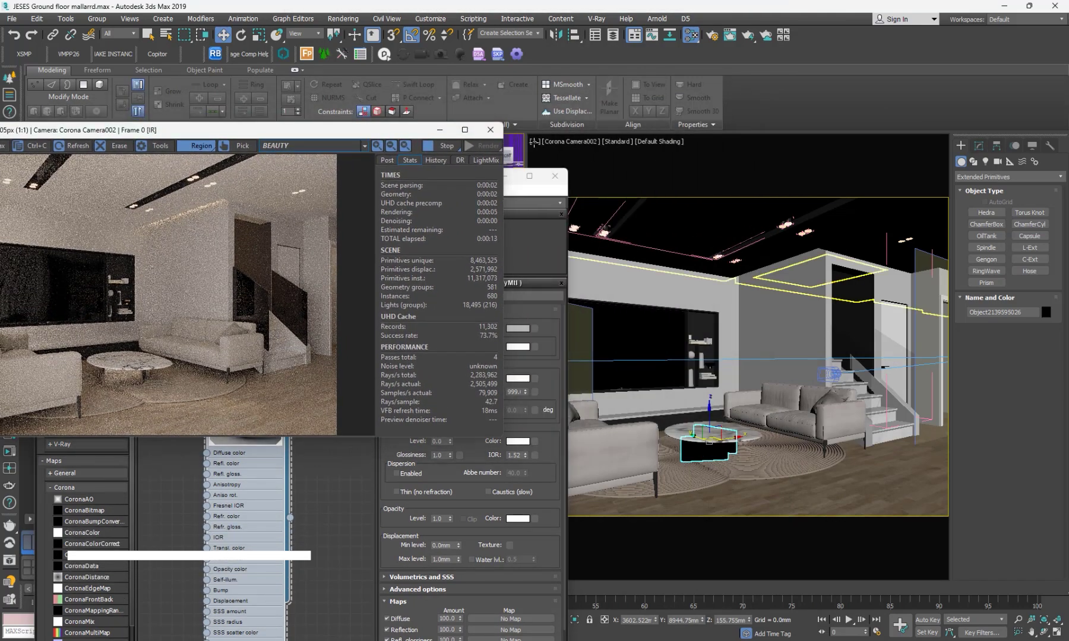
- Switch the camera view to 2D Pan Zoom mode, enlarge the render window, and pan onto the table base
click(534, 141)
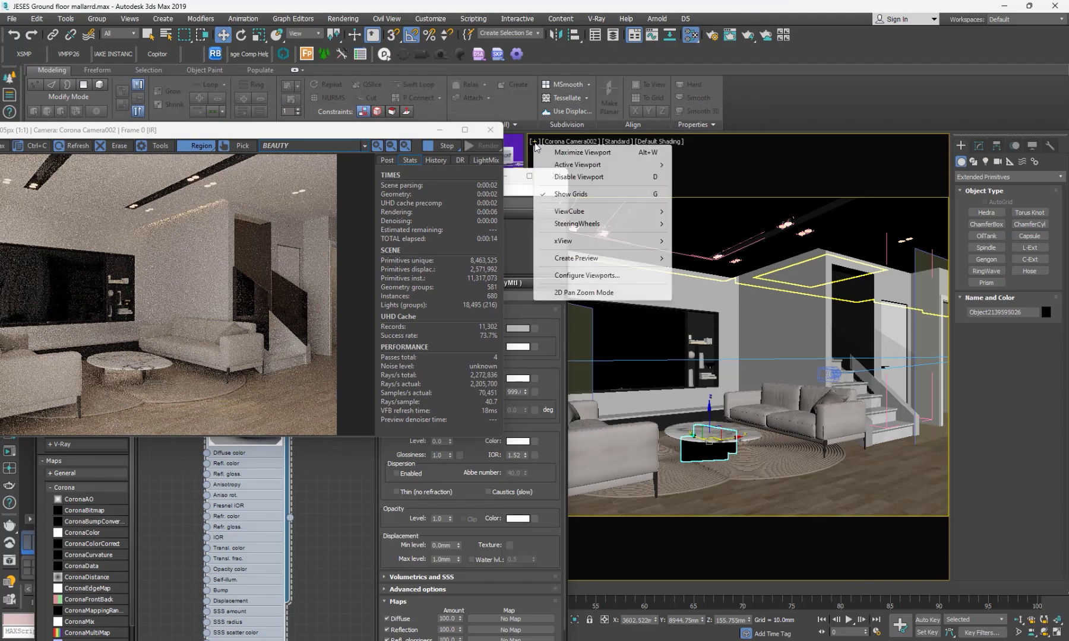
click(584, 292)
scroll(730, 436, up, 8)
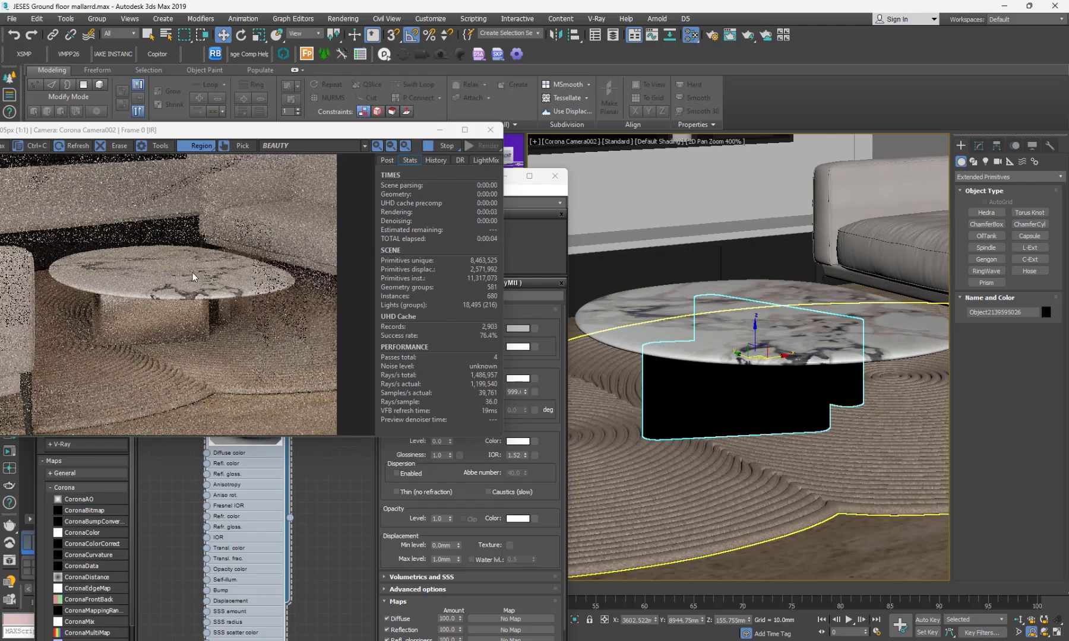
drag(256, 122, 265, 41)
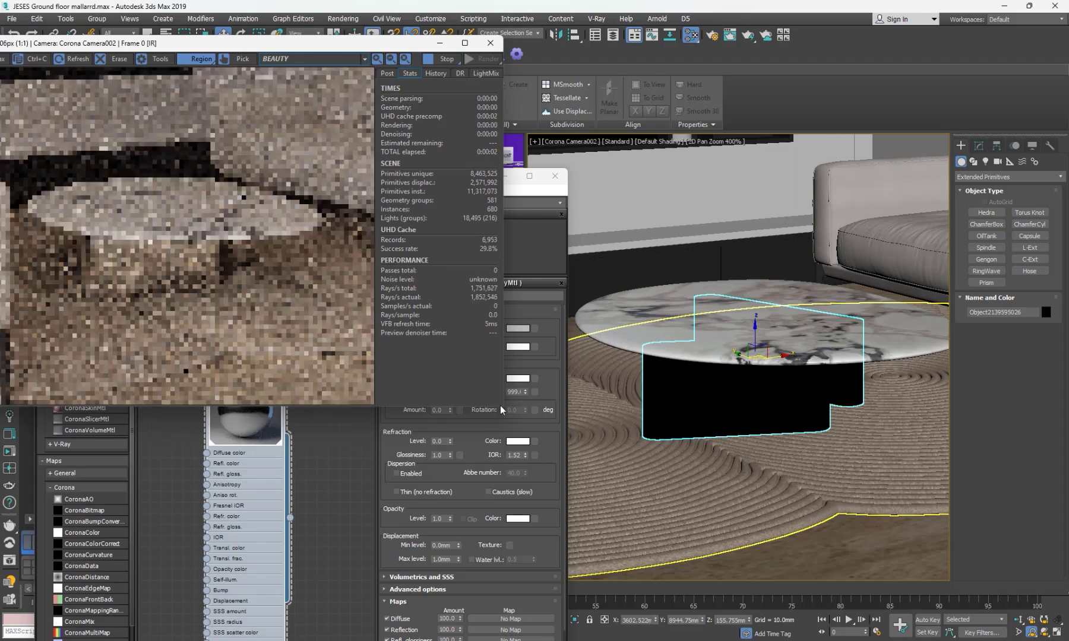
drag(501, 407, 550, 443)
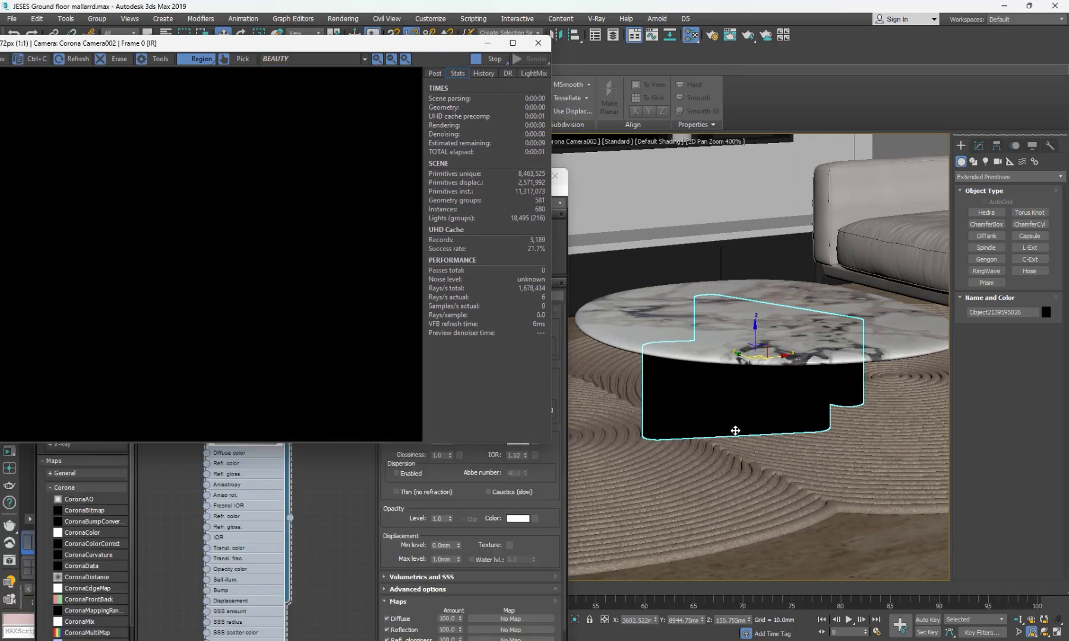
scroll(760, 431, up, 2)
middle_drag(768, 432, 813, 417)
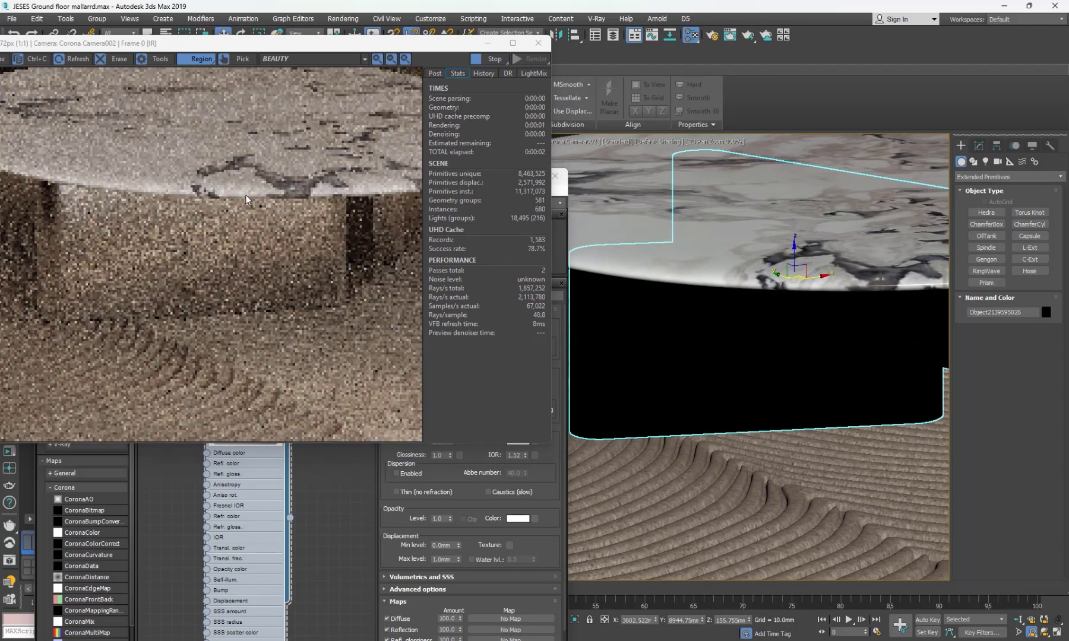
- Zoom and pan the Corona render image in close on the table's chrome base
scroll(696, 305, down, 2)
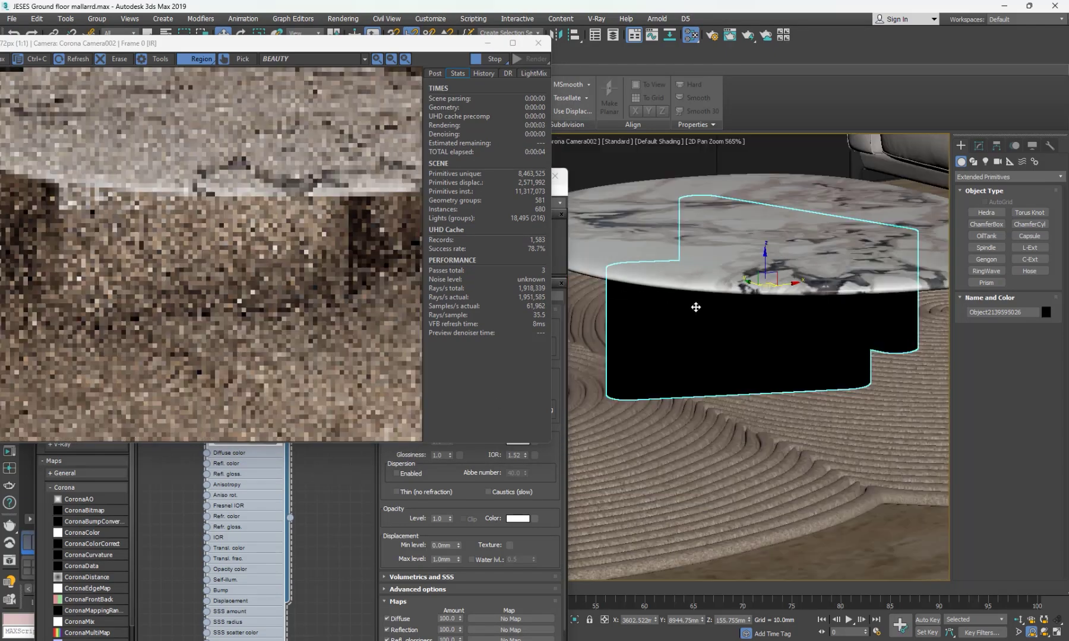
drag(313, 44, 393, 59)
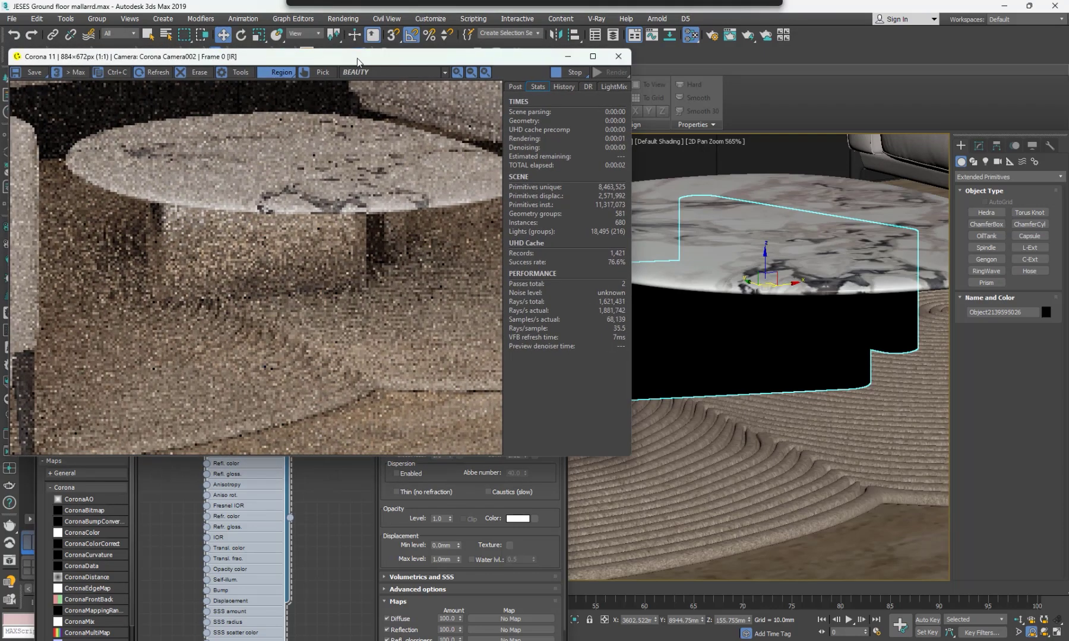
scroll(183, 161, up, 1)
middle_drag(292, 346, 268, 232)
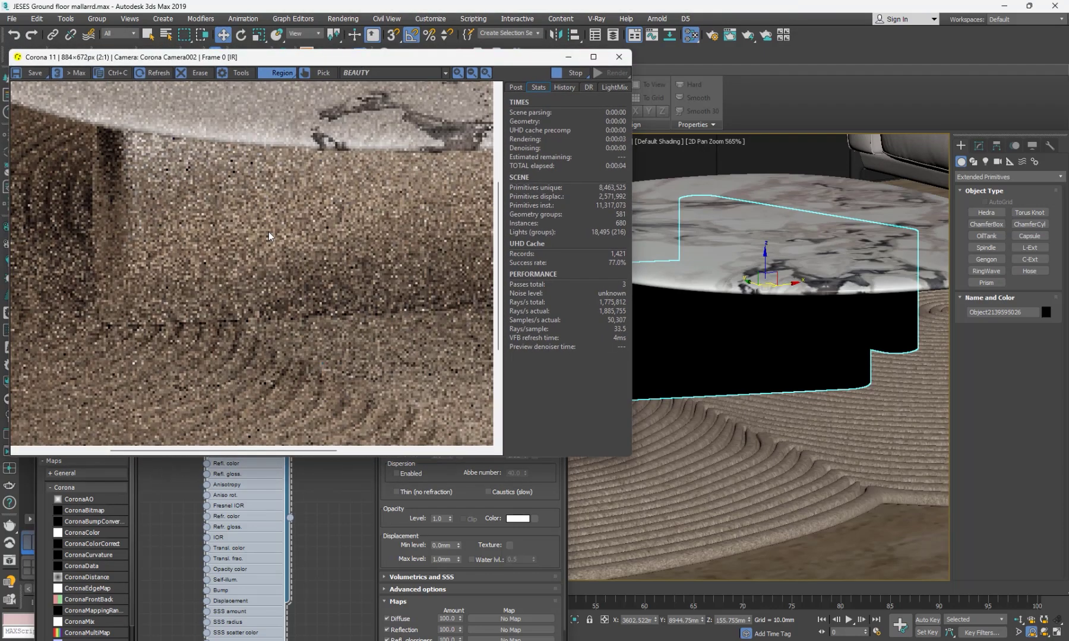
scroll(170, 175, up, 1)
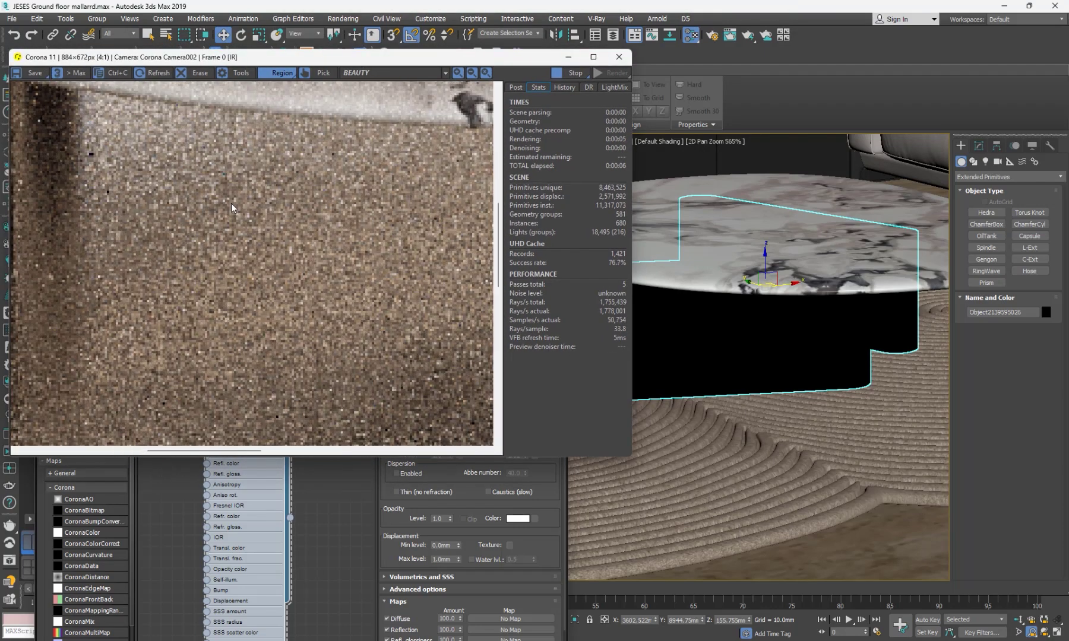
scroll(271, 247, down, 2)
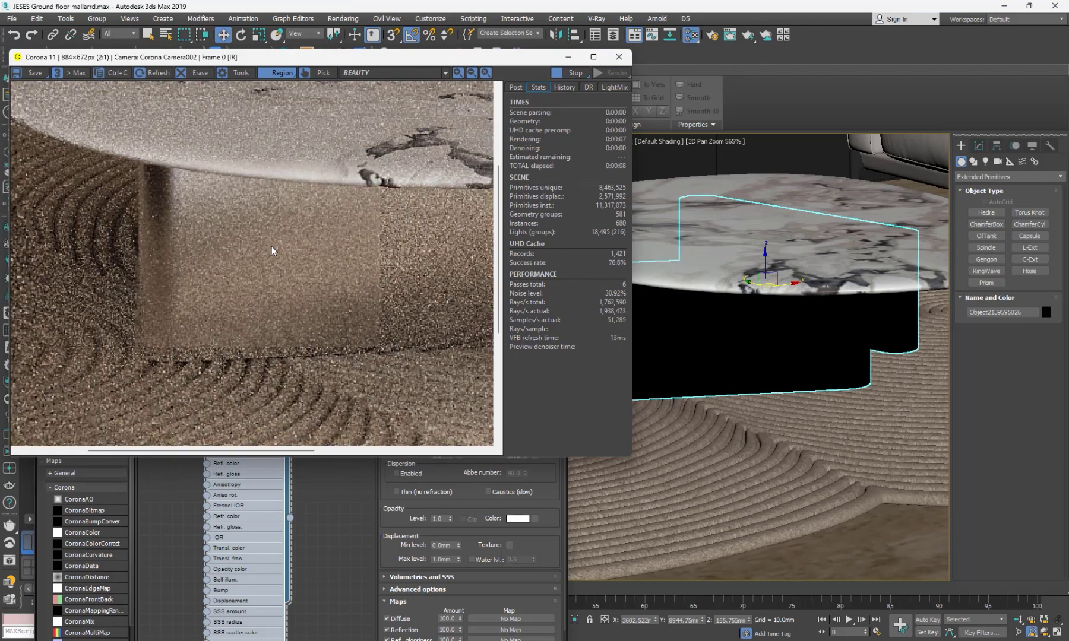
- Load metal_gloss.jpg as a Bitmap node and wire it into the CoronaLegacyMtl's Refl. gloss input
click(327, 553)
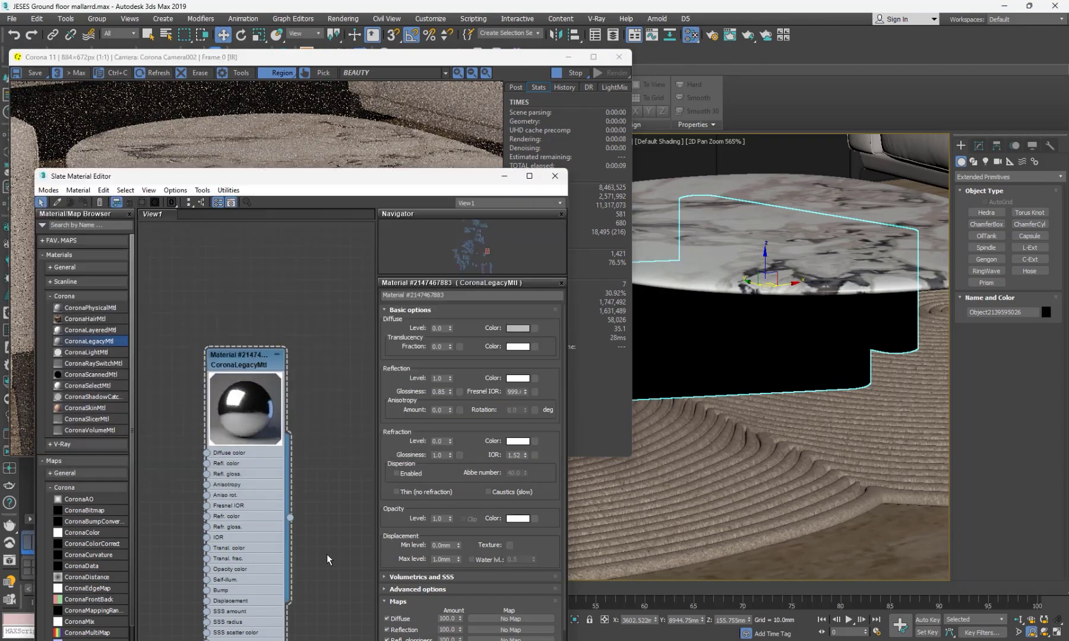
drag(284, 182, 651, 97)
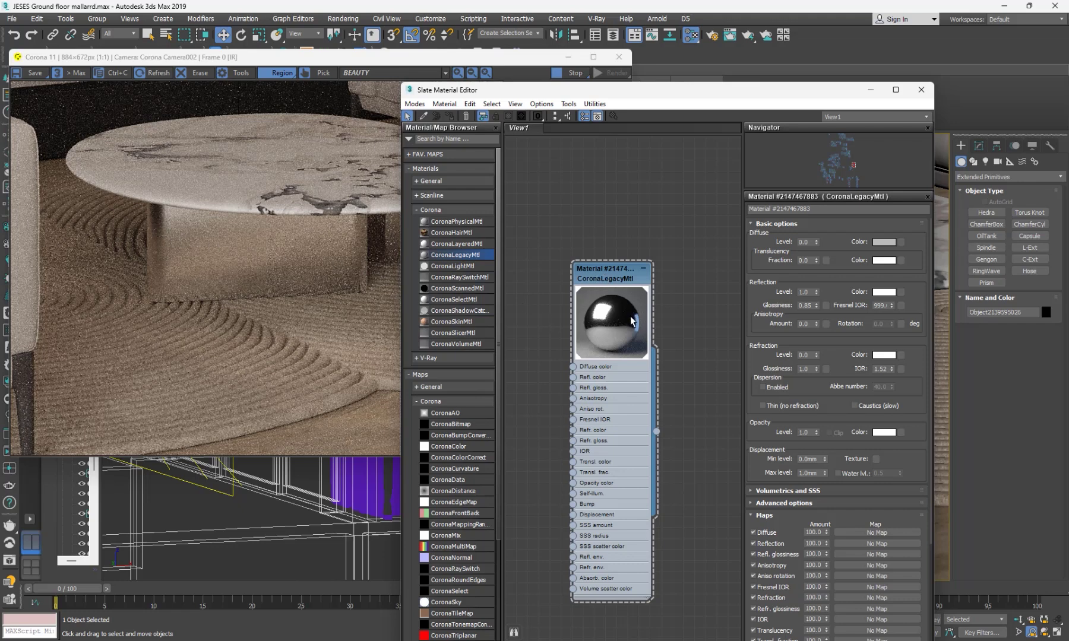
drag(0, 329, 565, 329)
drag(609, 287, 653, 286)
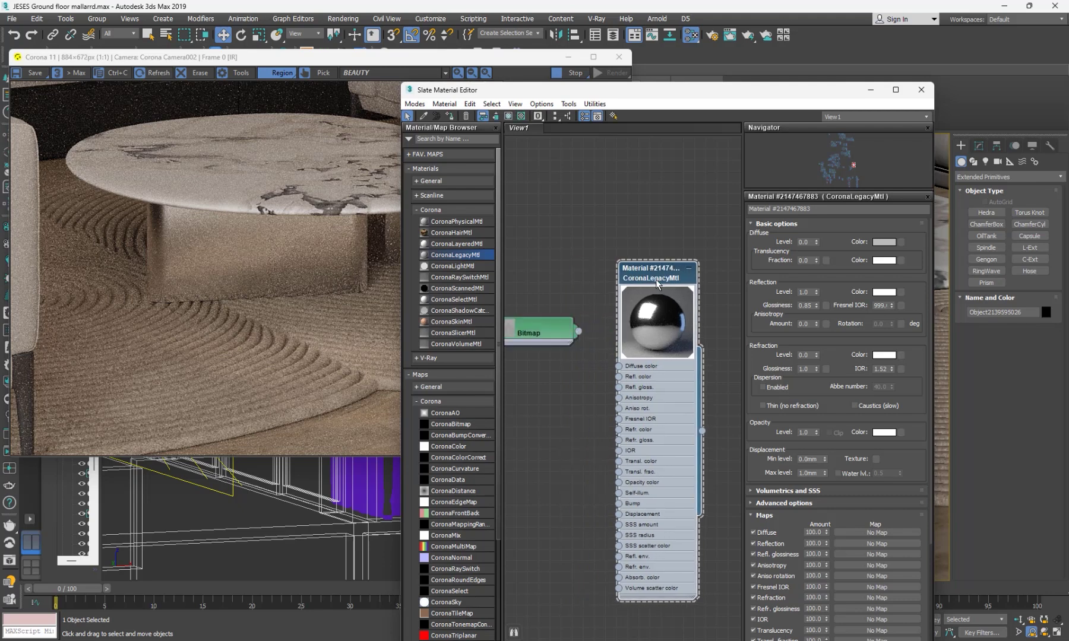
double_click(554, 332)
drag(554, 333, 521, 346)
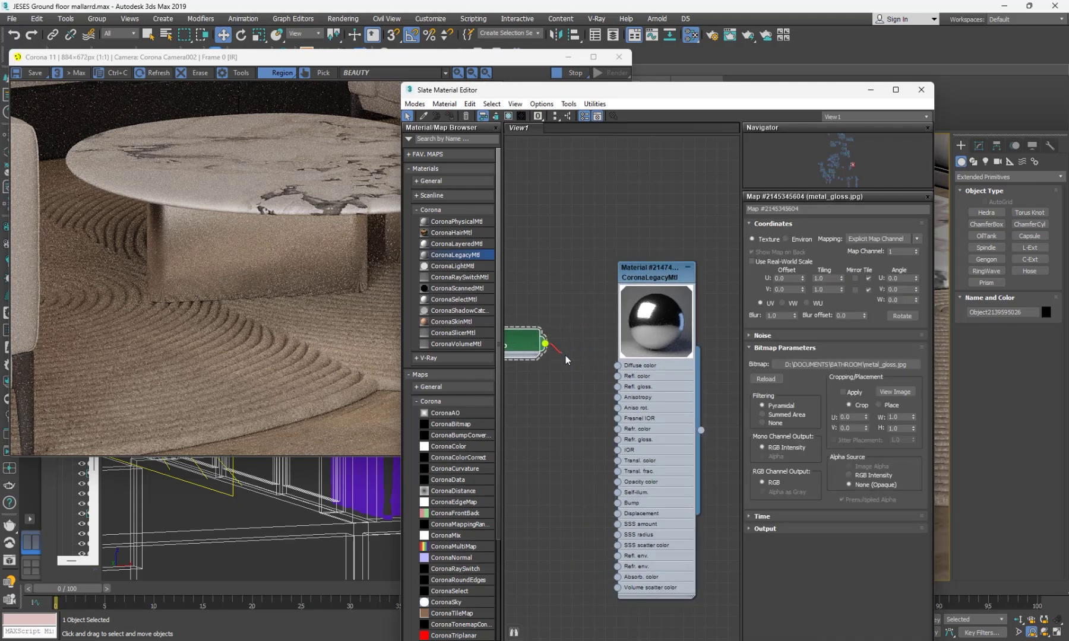
drag(599, 382, 617, 387)
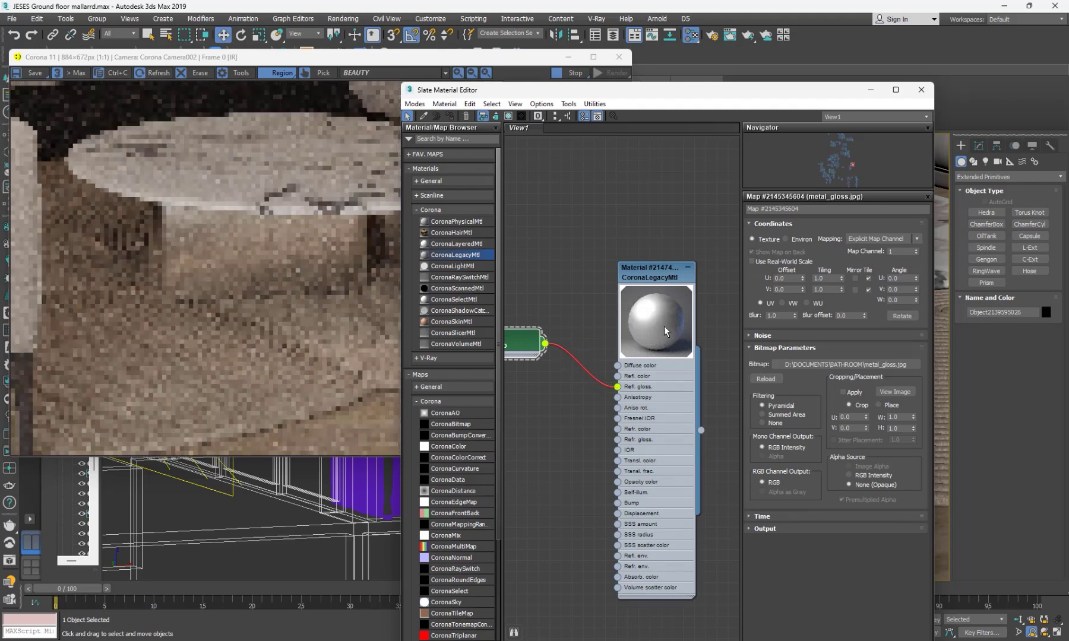
scroll(637, 331, down, 1)
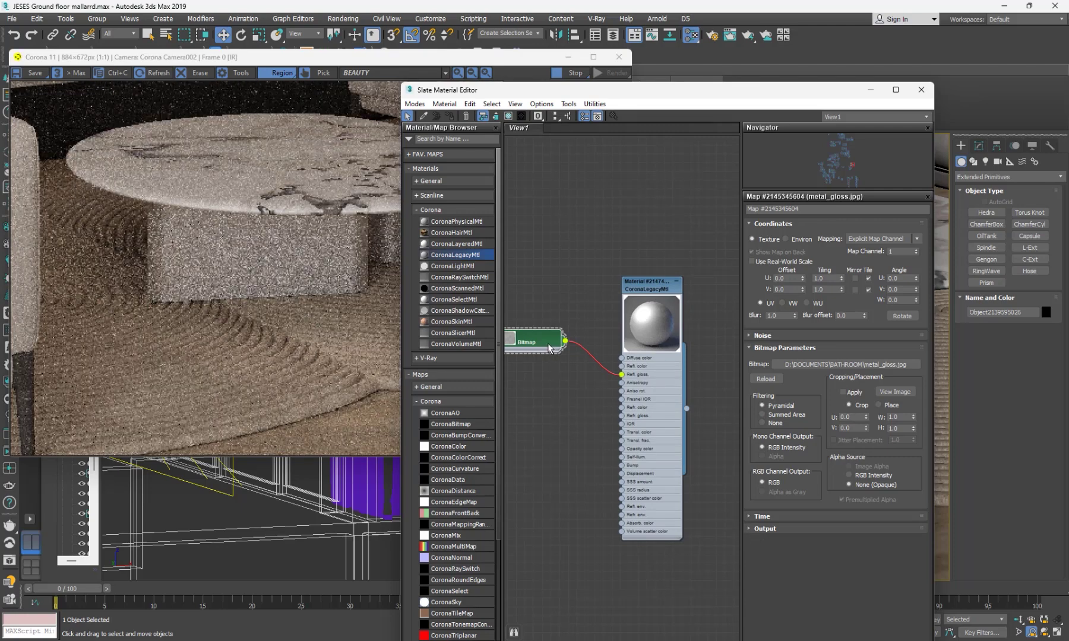
- Enable the bitmap's color map curve, setting its dark end to 0.639 and bright end to 0.915
click(751, 529)
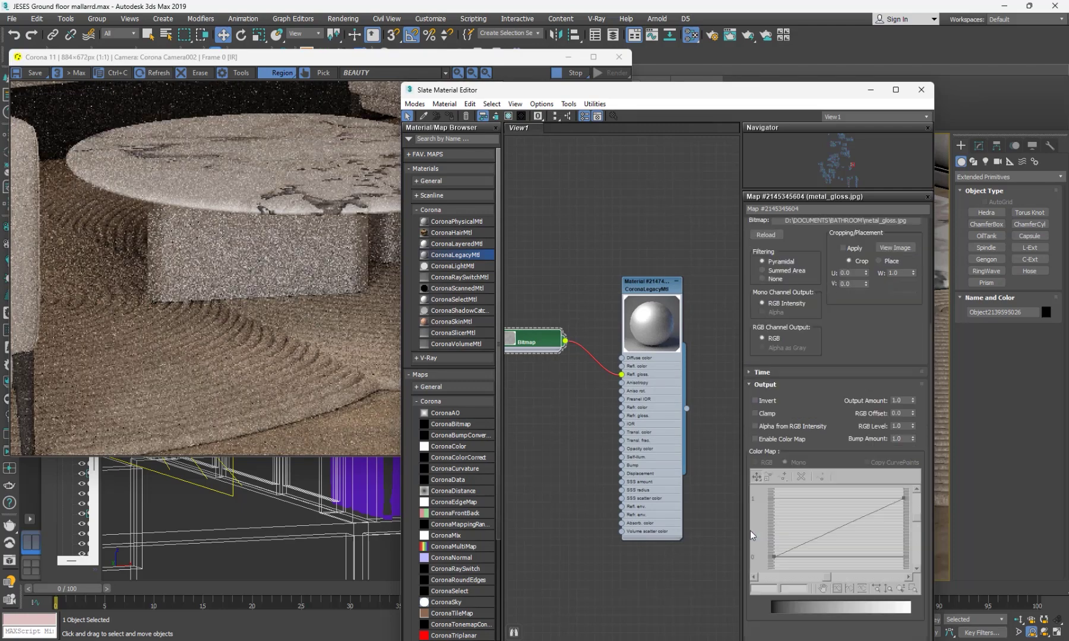
click(756, 439)
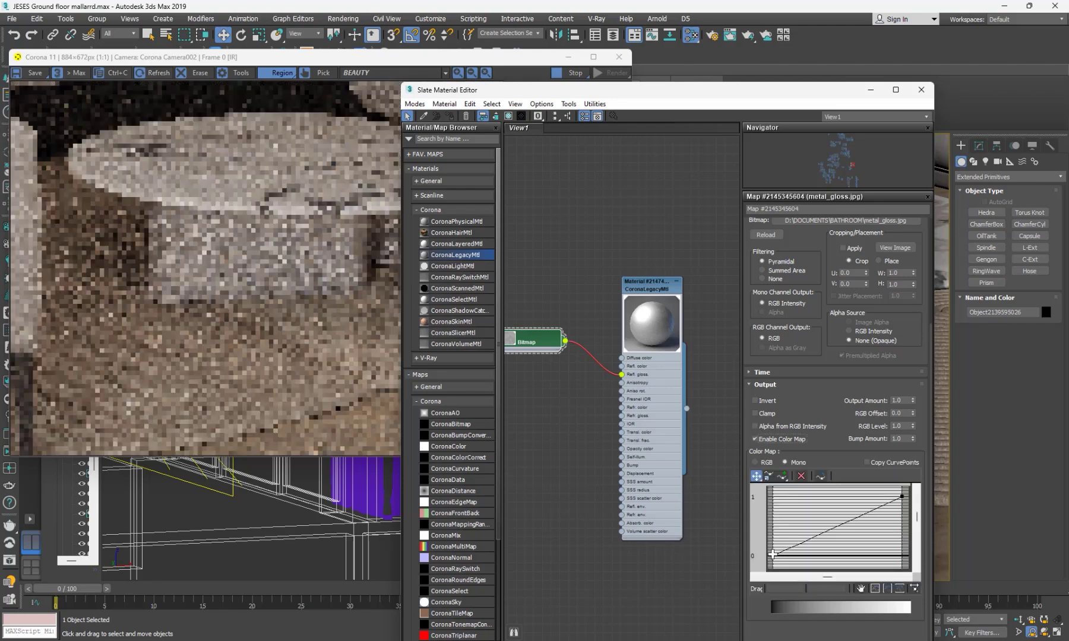
drag(773, 555, 772, 538)
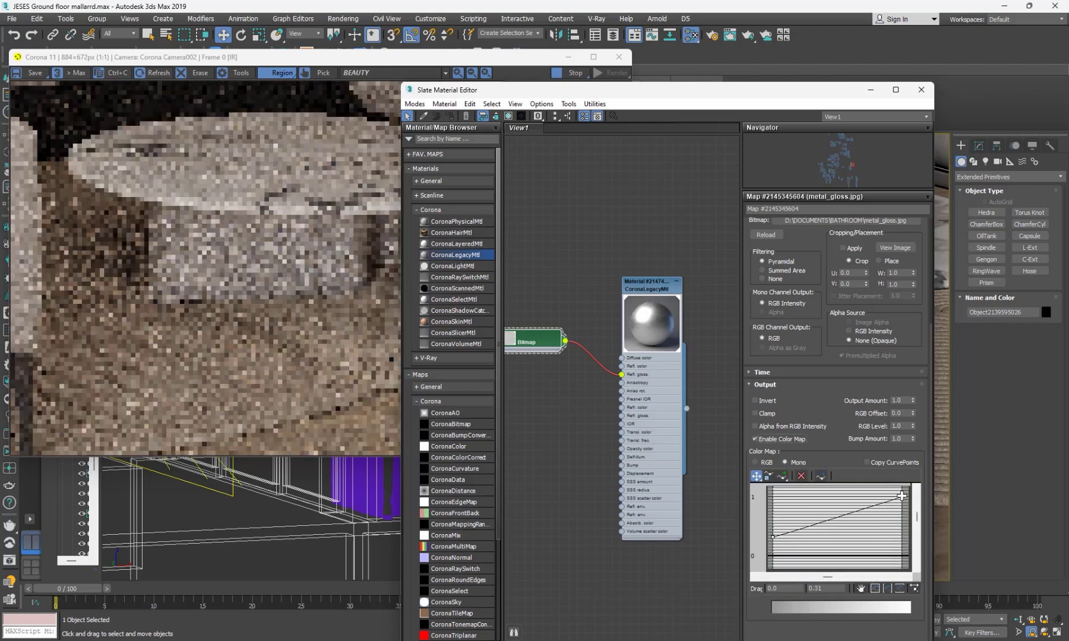
drag(901, 496, 902, 508)
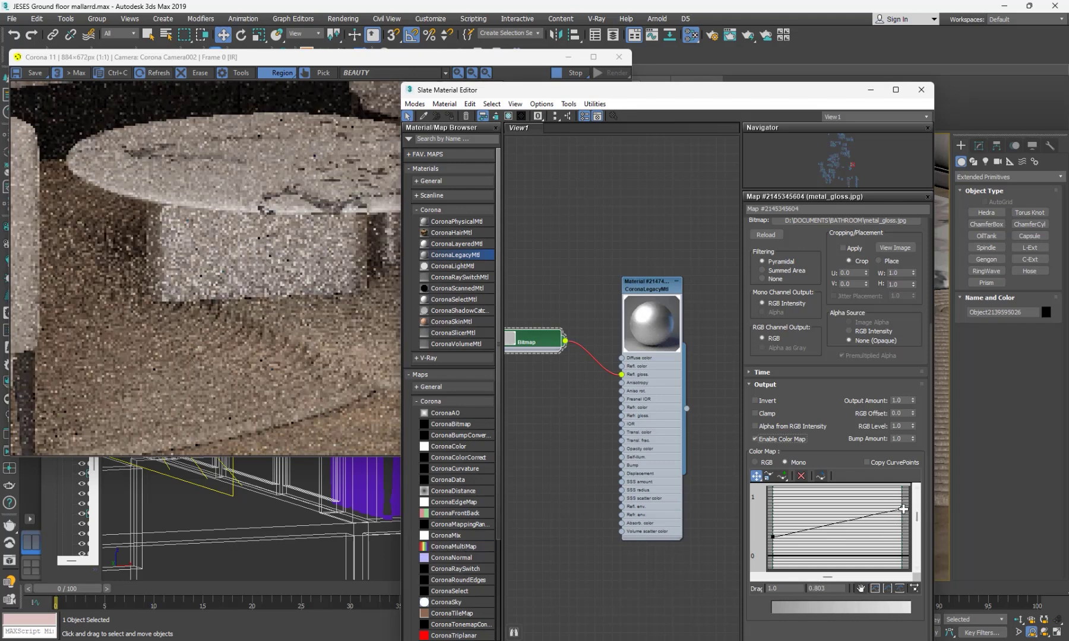
drag(903, 509, 901, 502)
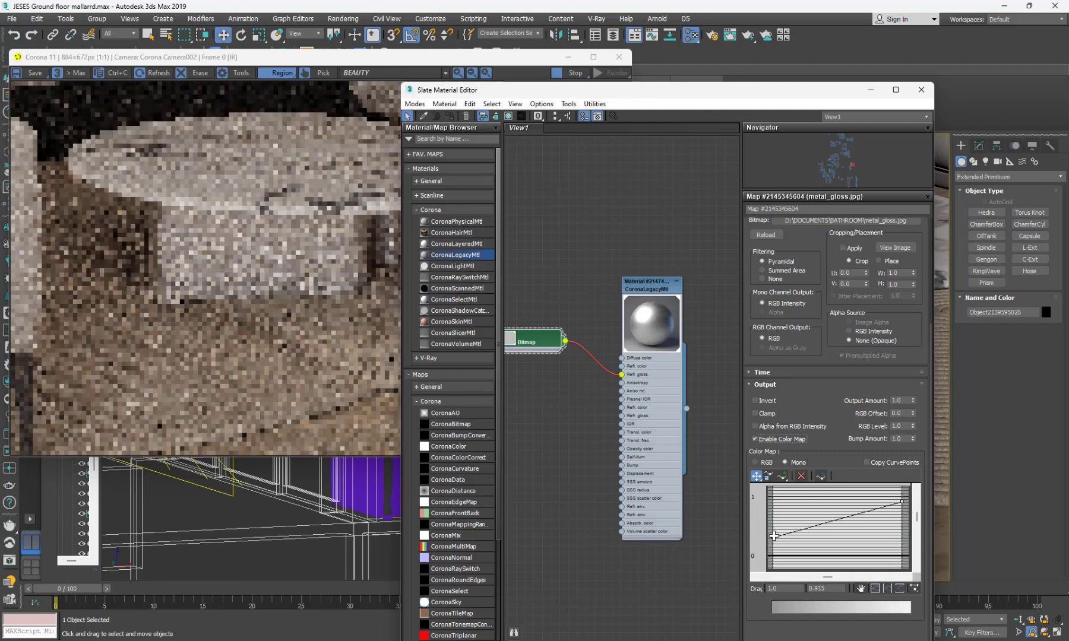
drag(773, 537, 774, 516)
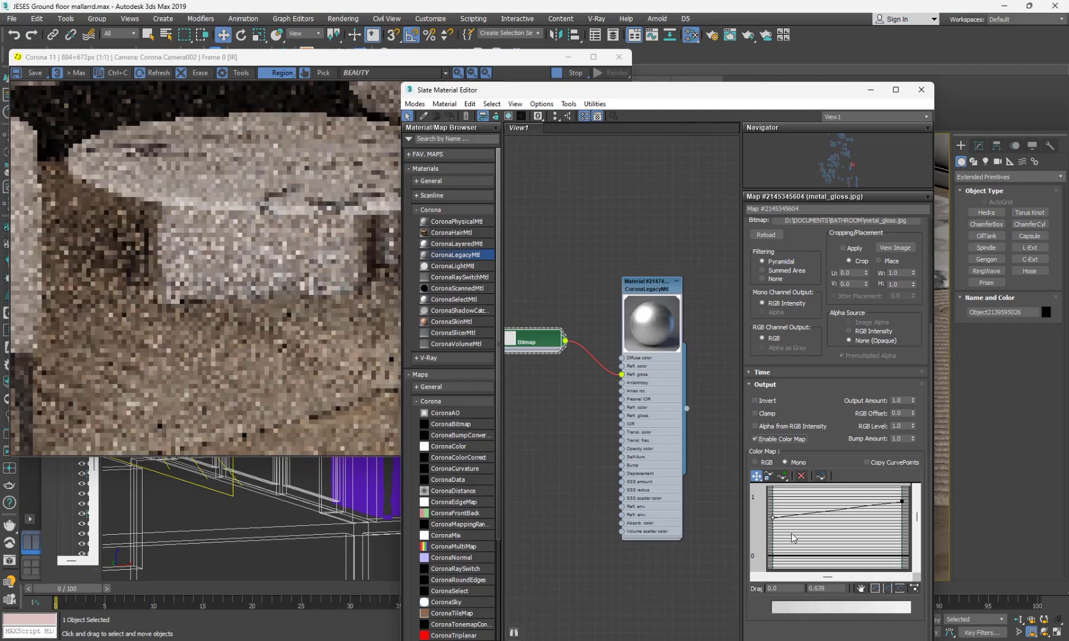
scroll(209, 240, up, 2)
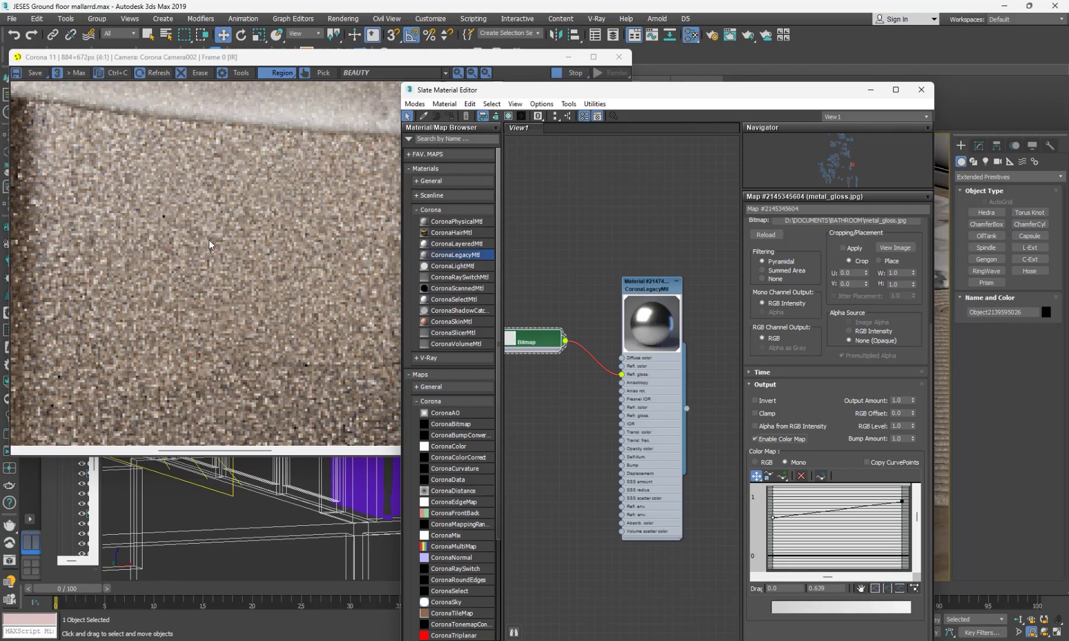
- Open the chrome material's maps and set the Refl. glossiness map amount to 75
double_click(649, 295)
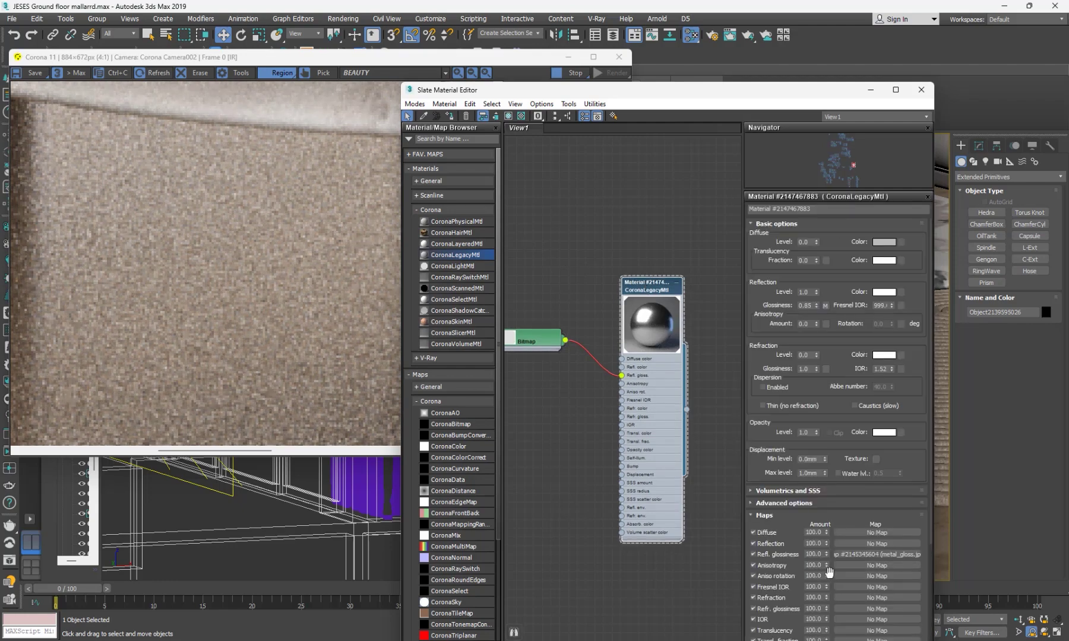
double_click(813, 554)
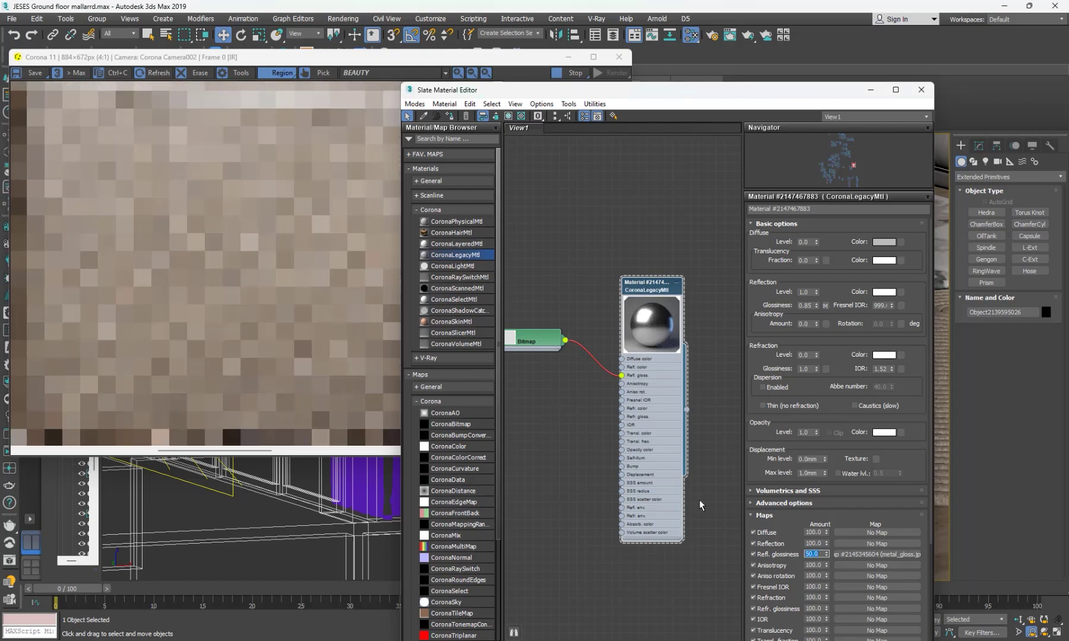
scroll(274, 254, down, 2)
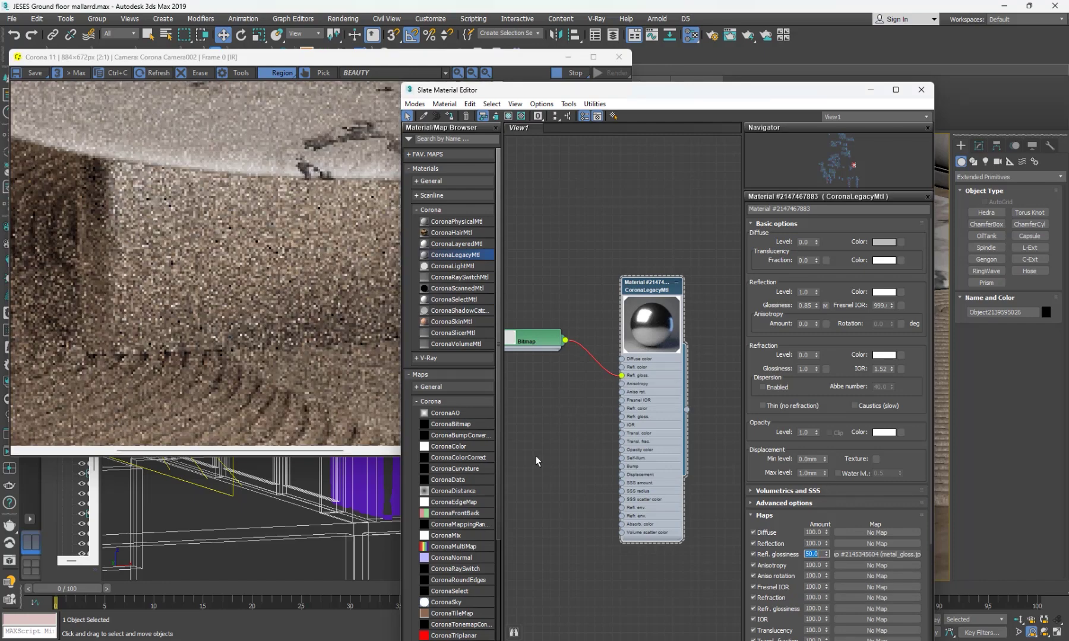
text(75)
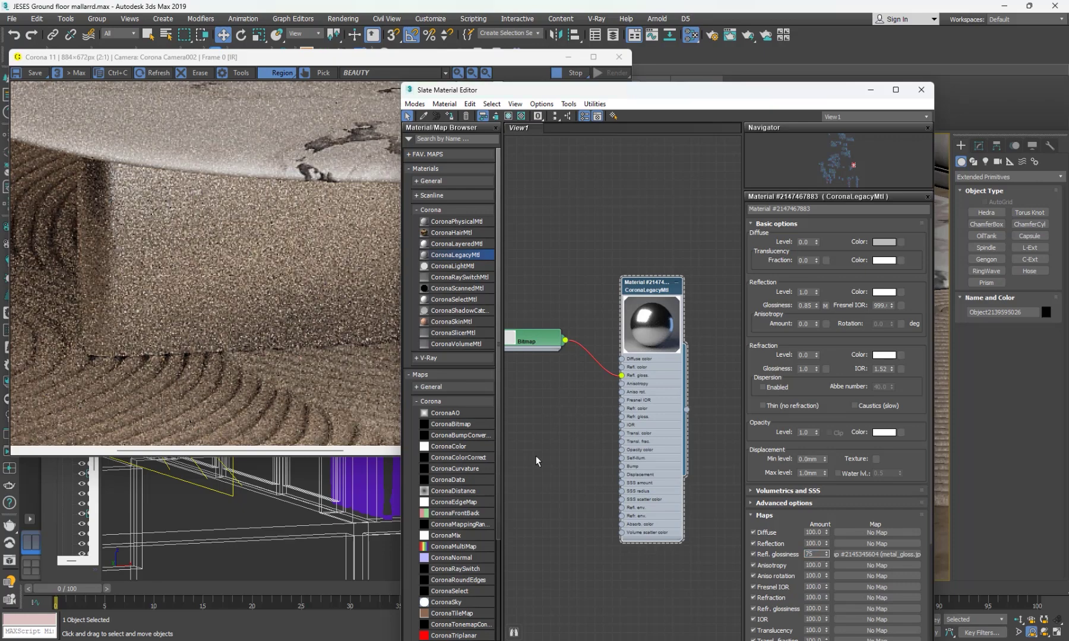
key(Return)
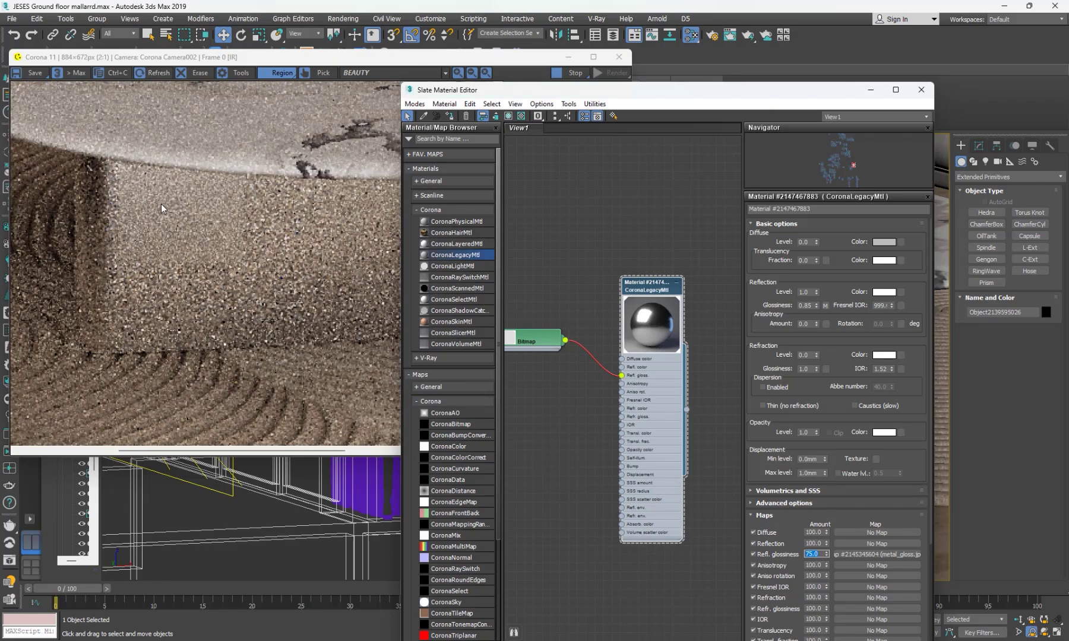
scroll(161, 204, down, 1)
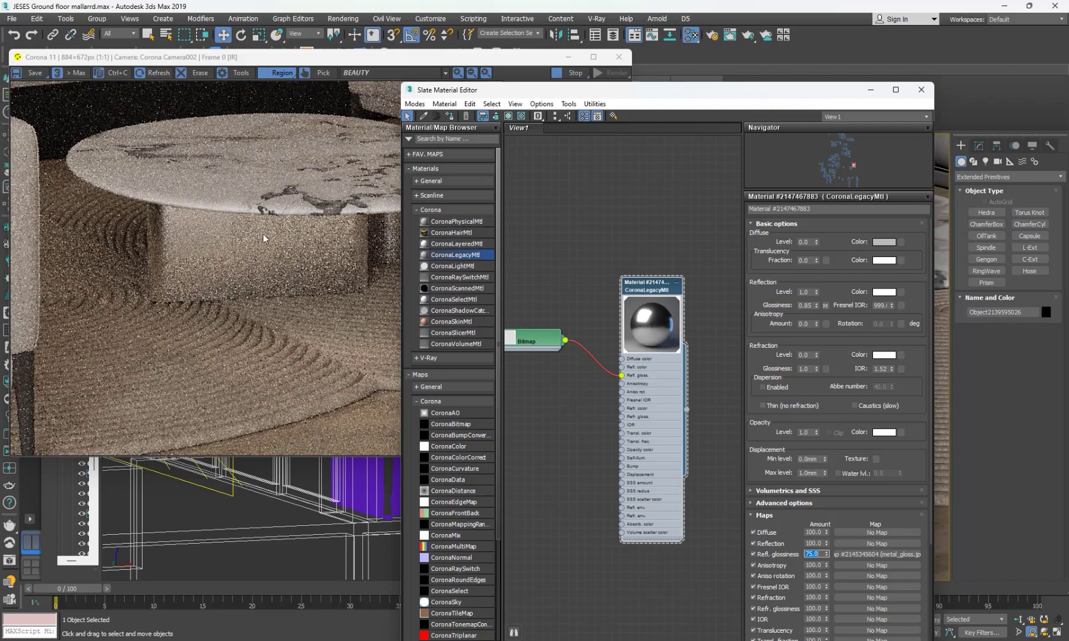
- After checking the render, lower the glossiness map amount to 45 and move the Bitmap node left
click(245, 264)
scroll(373, 229, up, 1)
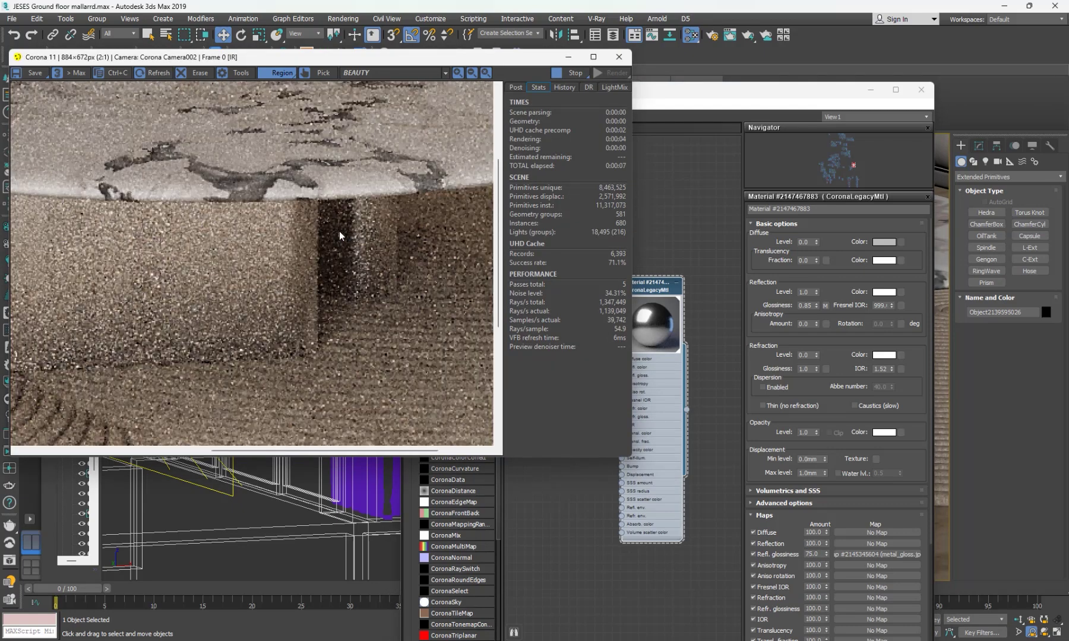
scroll(339, 233, down, 1)
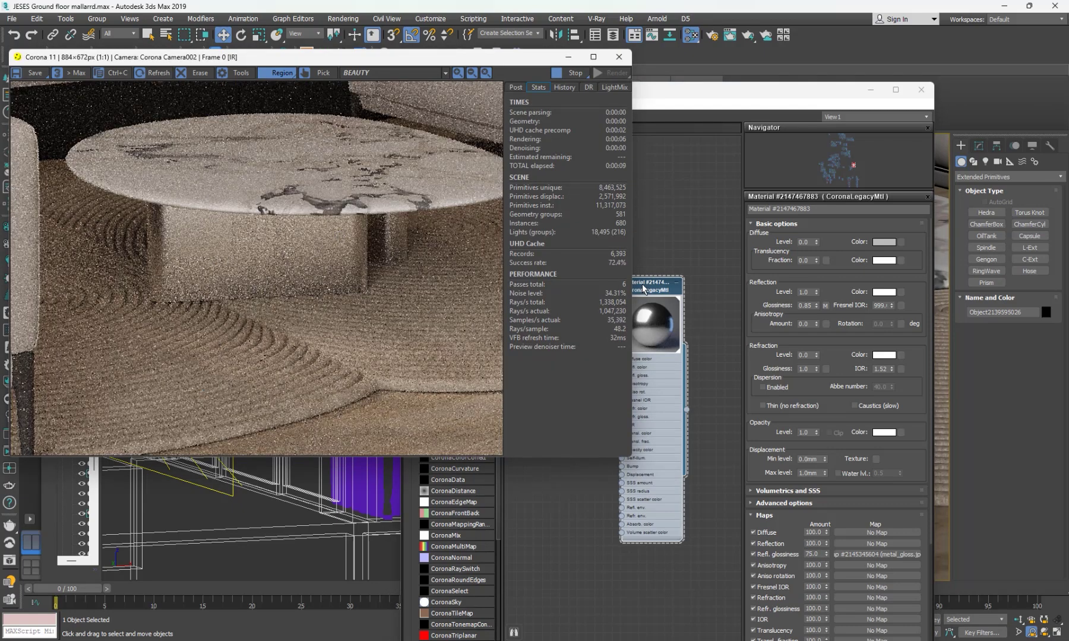
click(643, 289)
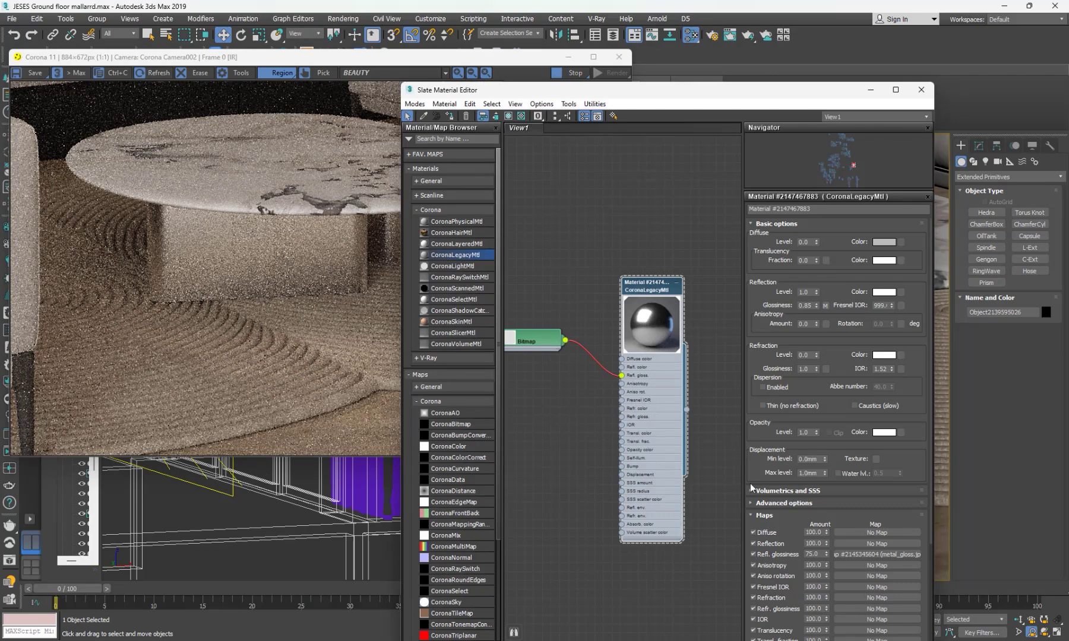
click(820, 554)
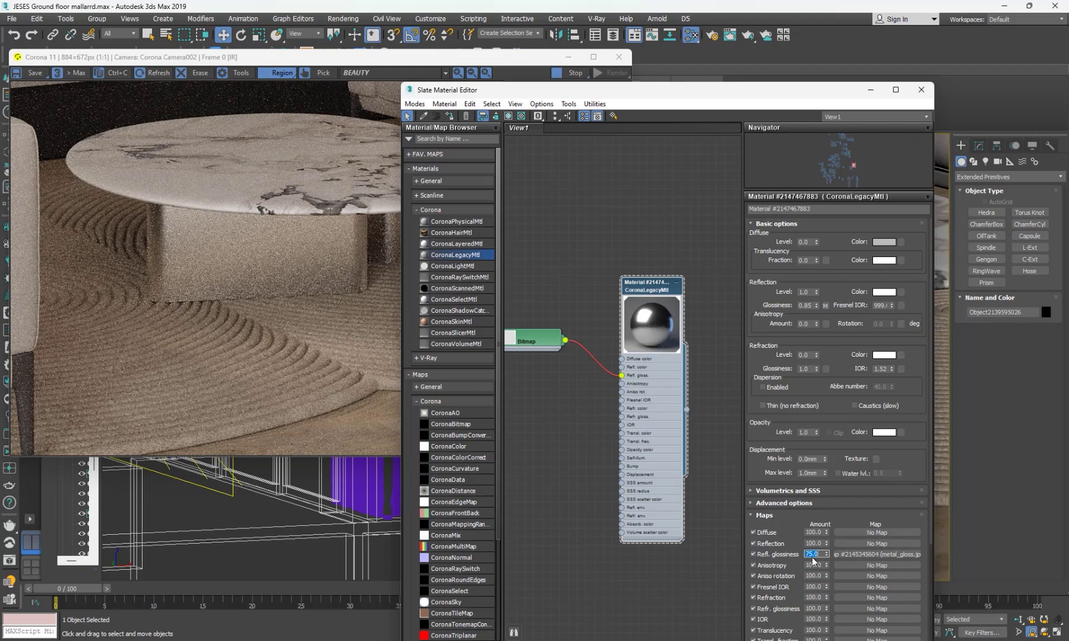
key(Return)
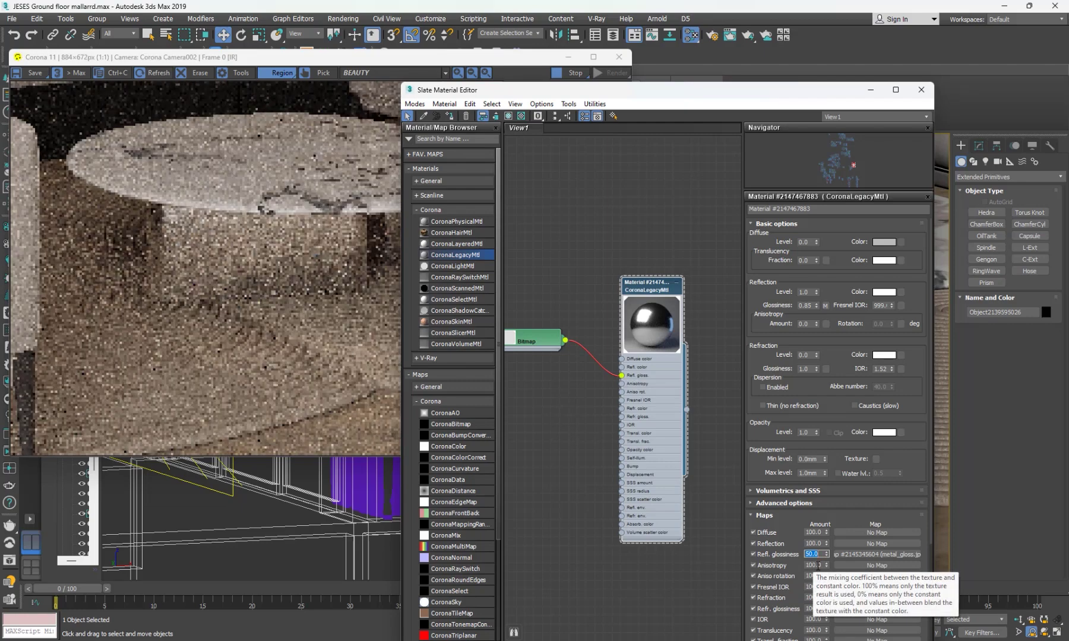
text(45)
key(Return)
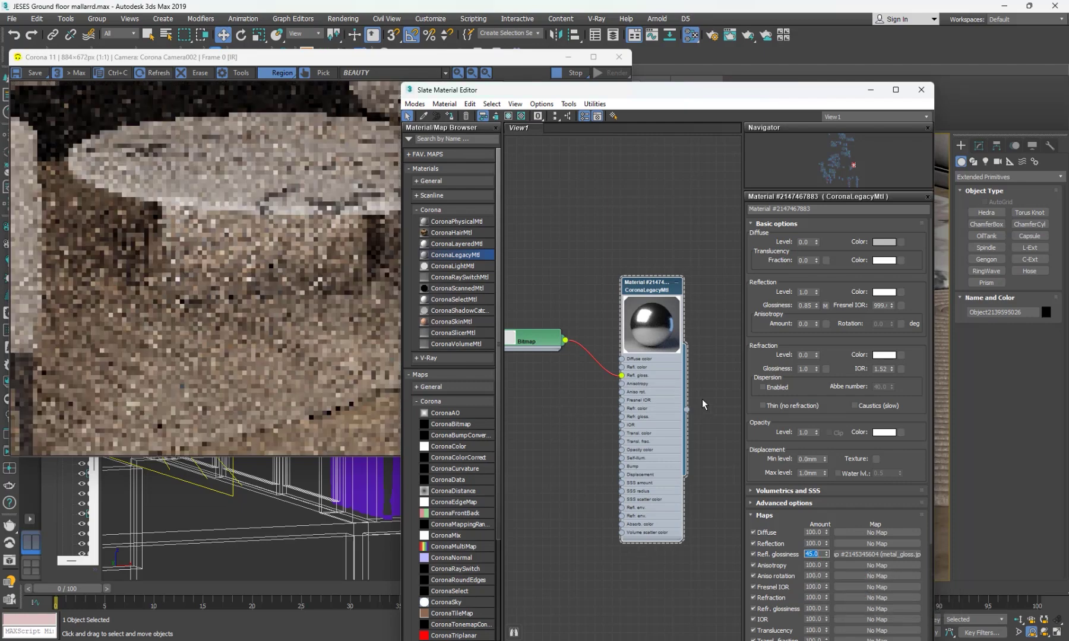
scroll(543, 348, up, 2)
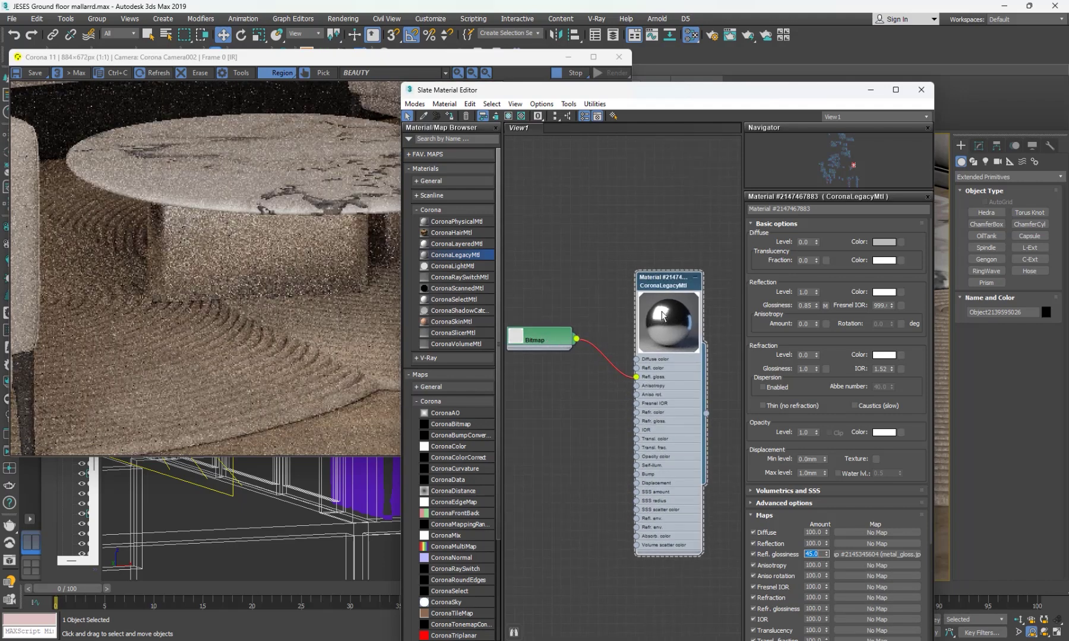
scroll(664, 315, down, 3)
drag(590, 337, 557, 334)
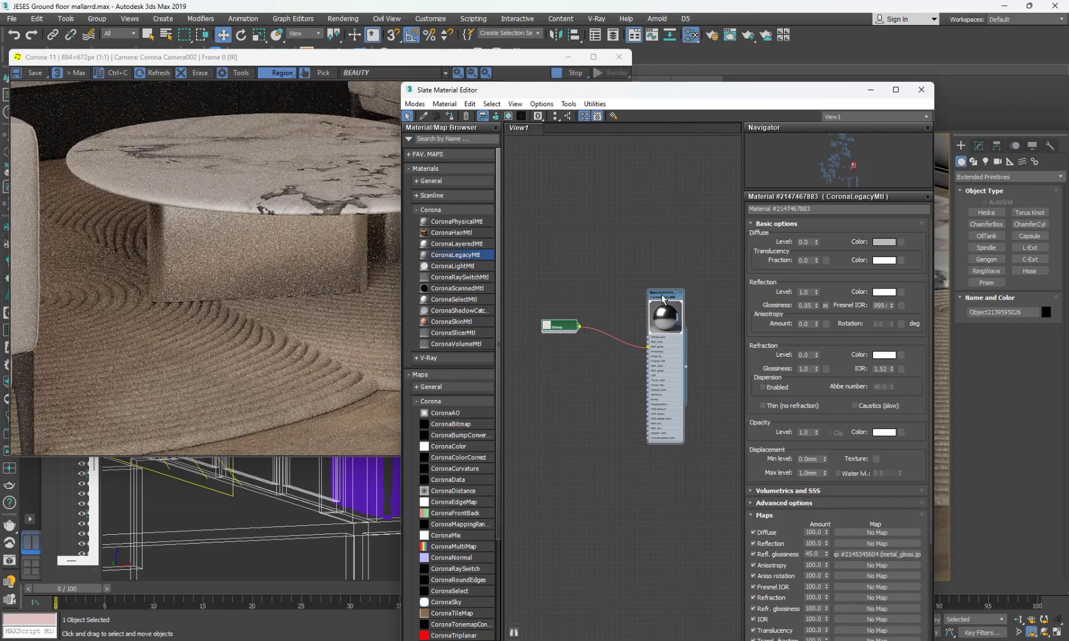
- Convert the chrome CoronaLegacyMtl node into a CoronaLayeredMtl, keeping the original as a sub-material
right_click(660, 295)
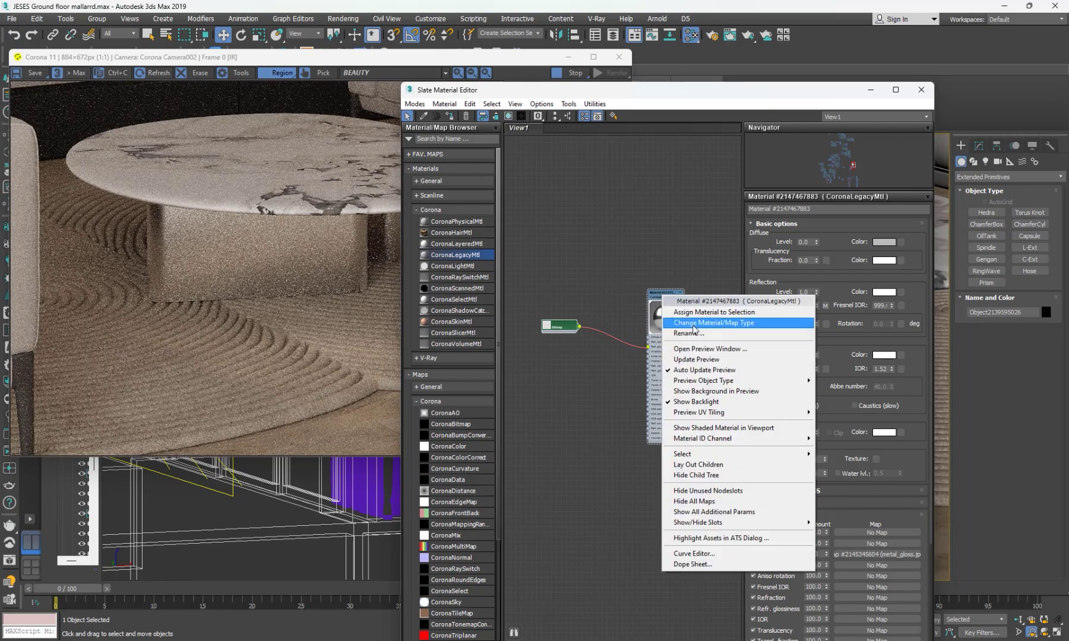
click(693, 325)
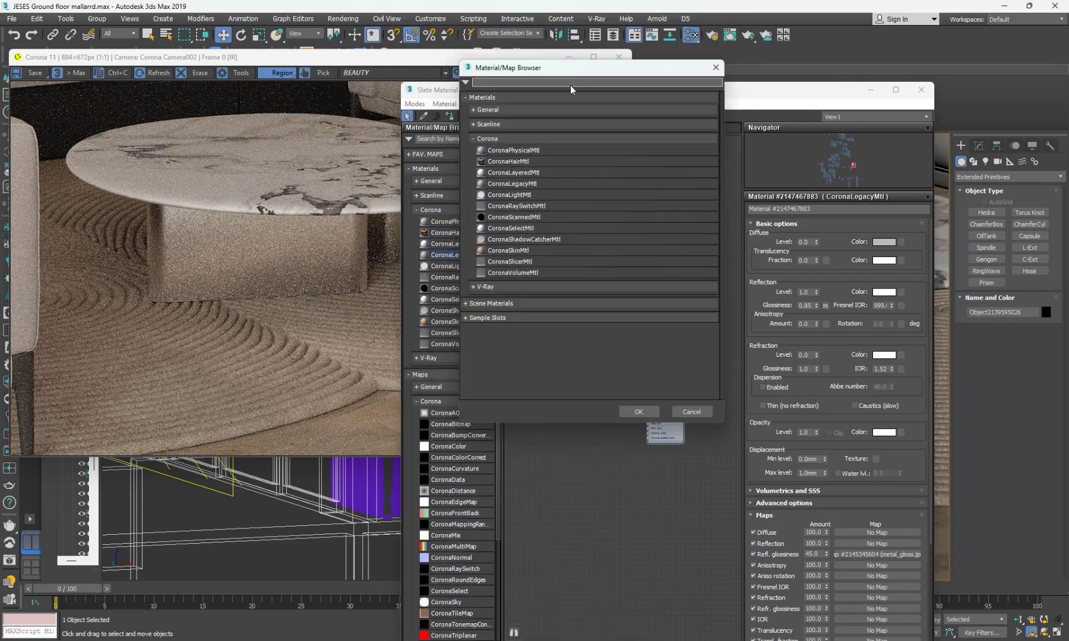
click(515, 228)
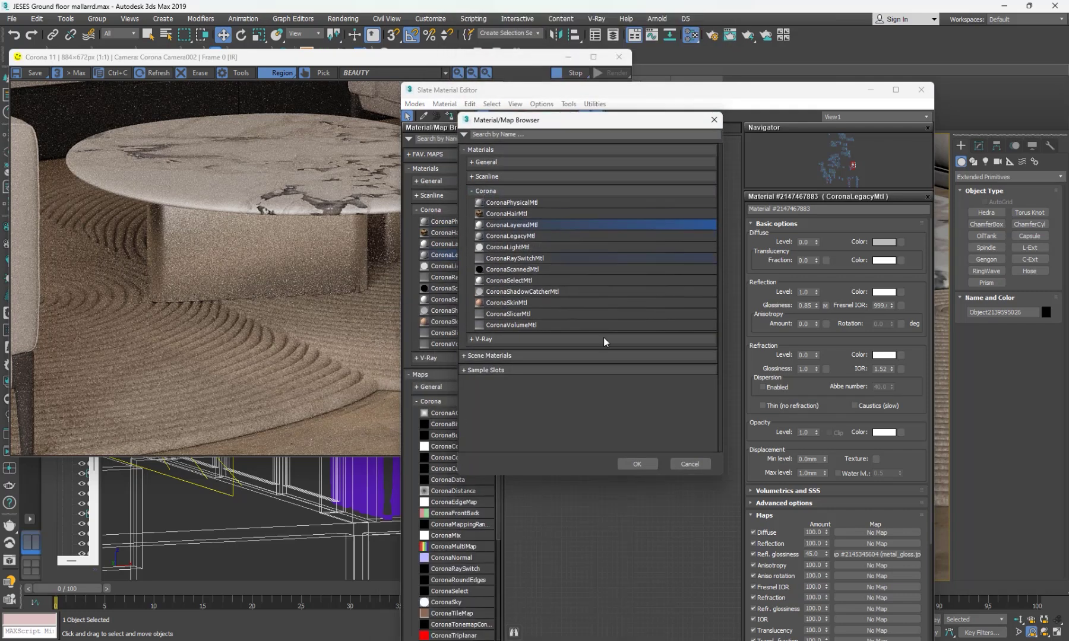
click(638, 465)
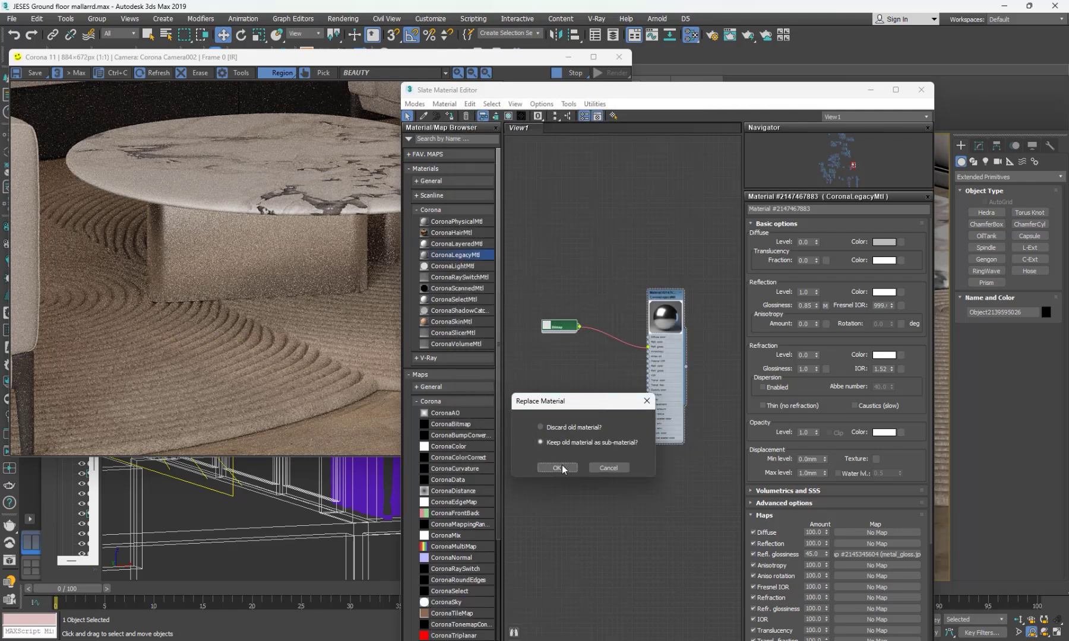
click(557, 468)
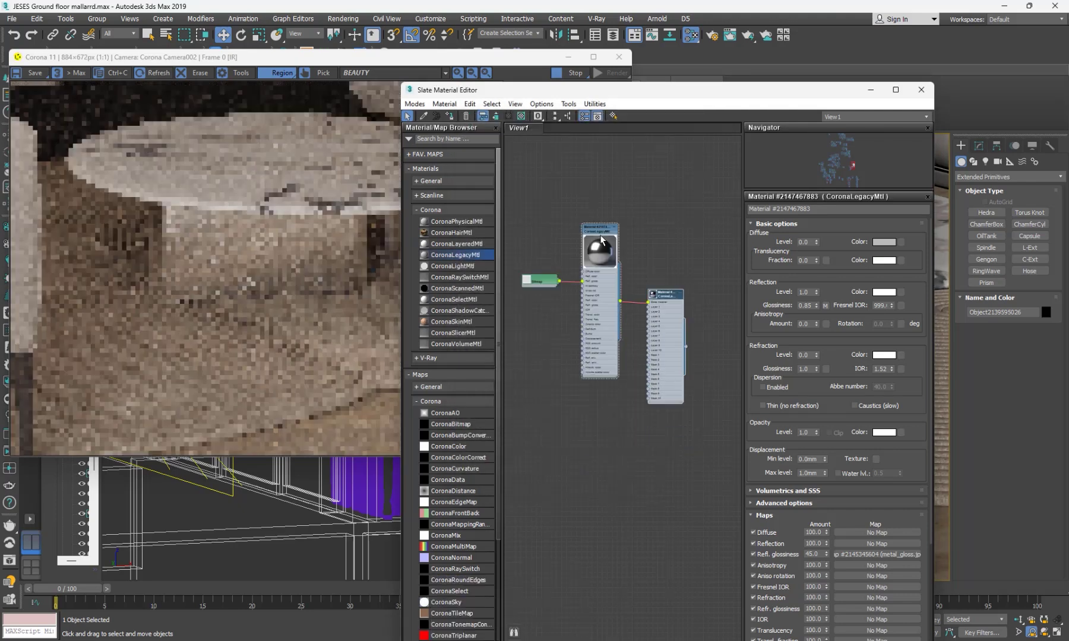
- Clone the chrome material node below the original and tidy the Bitmap node beside them
drag(597, 247, 597, 209)
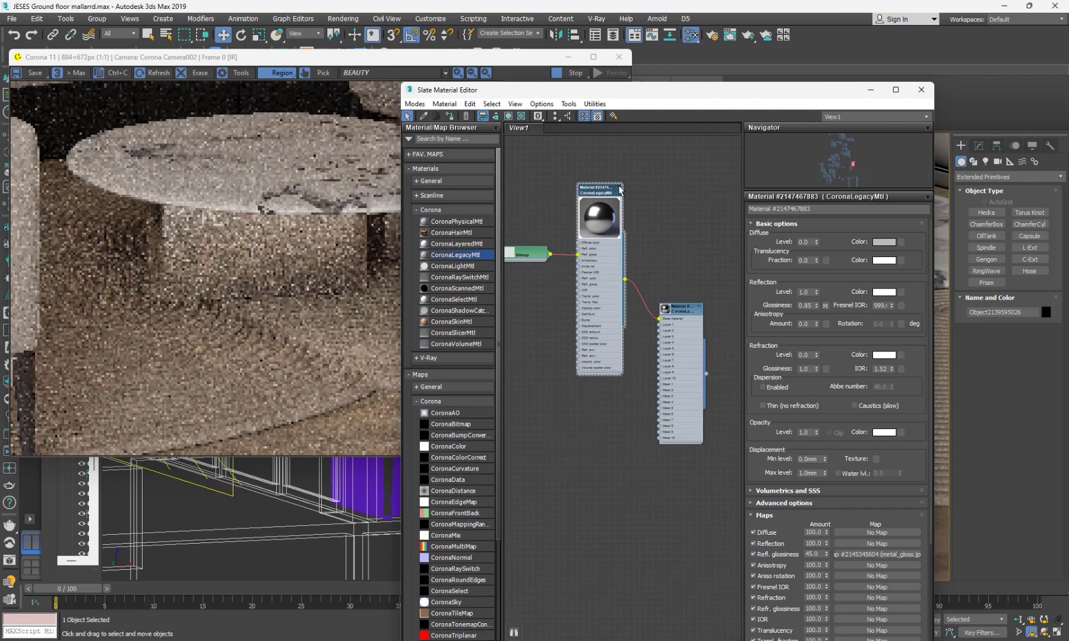
click(619, 188)
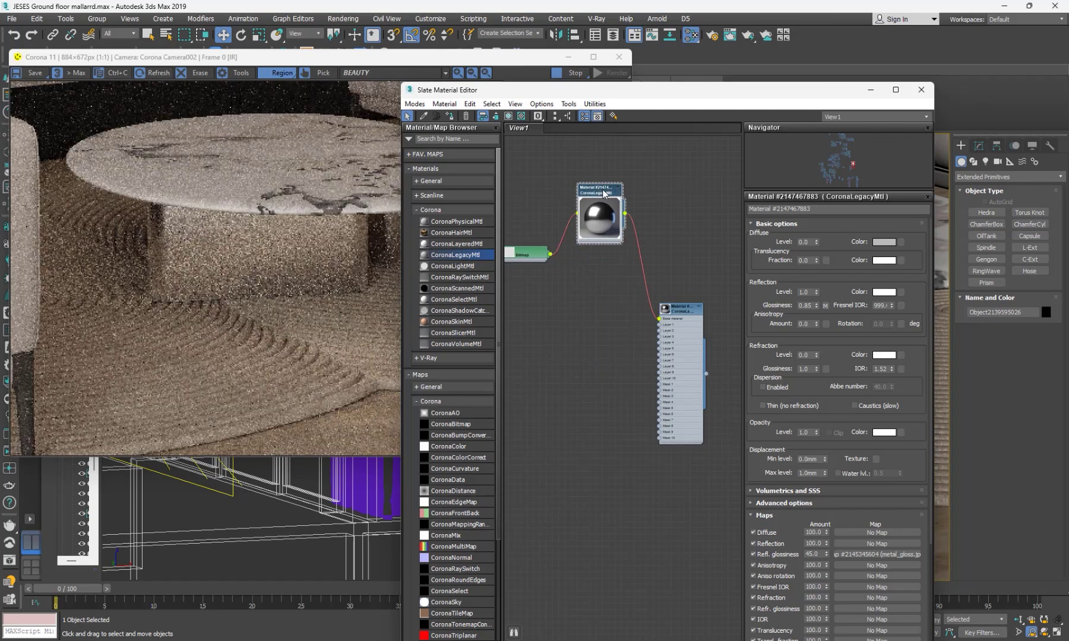
mouse_move(601, 190)
shift+mouse_down()
mouse_move(595, 331)
mouse_move(597, 322)
mouse_move(660, 333)
mouse_move(674, 313)
shift+mouse_up()
scroll(618, 360, up, 2)
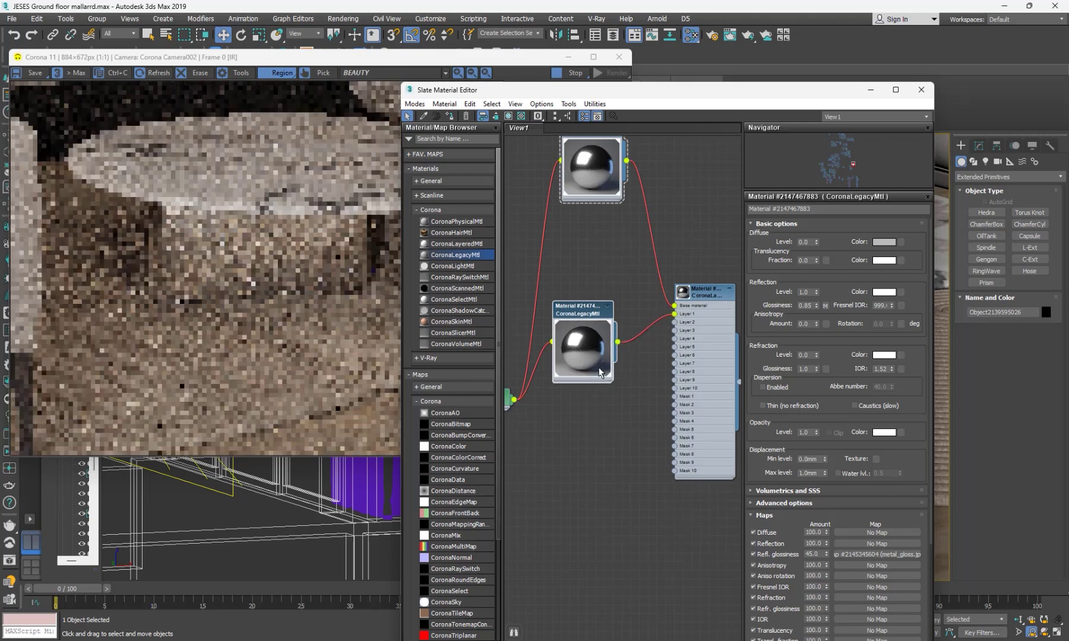
scroll(593, 370, down, 2)
drag(561, 396, 532, 326)
scroll(646, 368, up, 2)
middle_drag(671, 367, 611, 361)
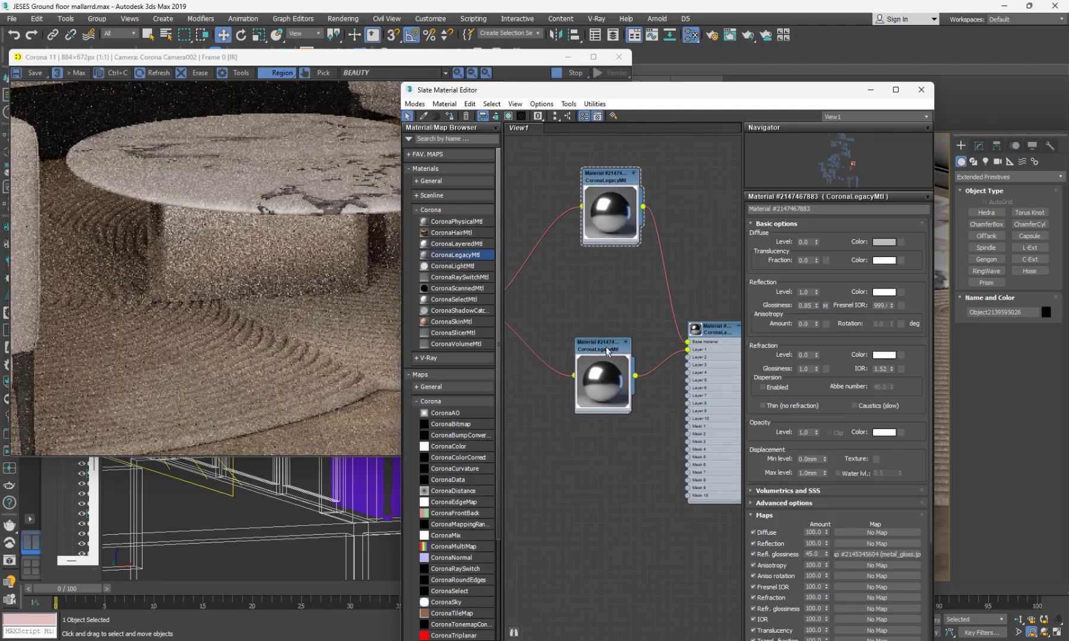
- On the copied chrome material, set glossiness map amount to 0 and anisotropy amount to 0.3
double_click(606, 346)
double_click(816, 555)
key(Return)
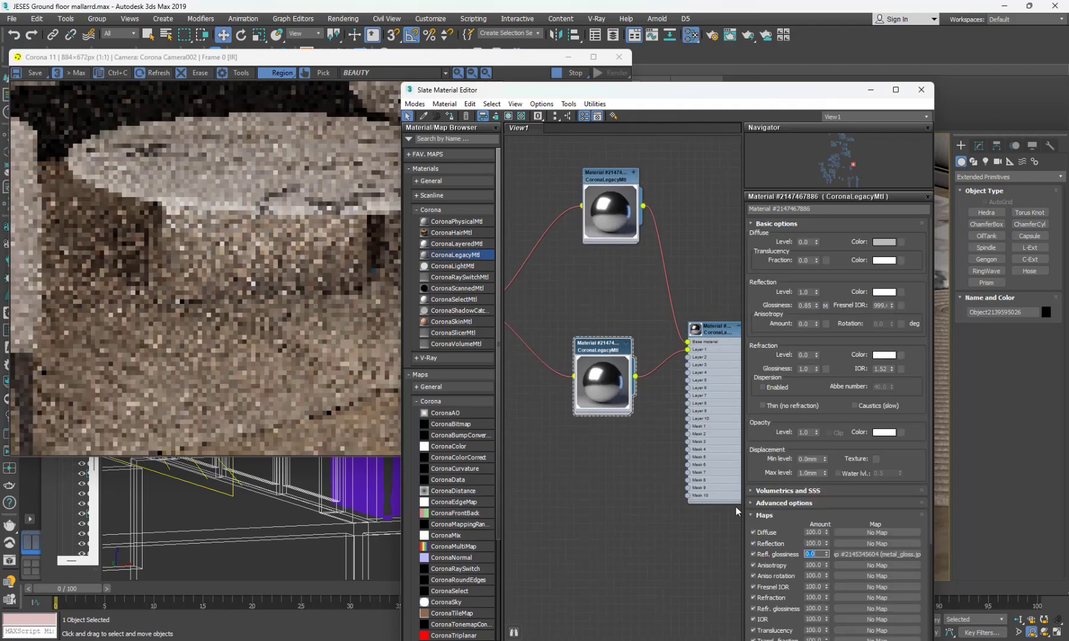
scroll(590, 321, up, 1)
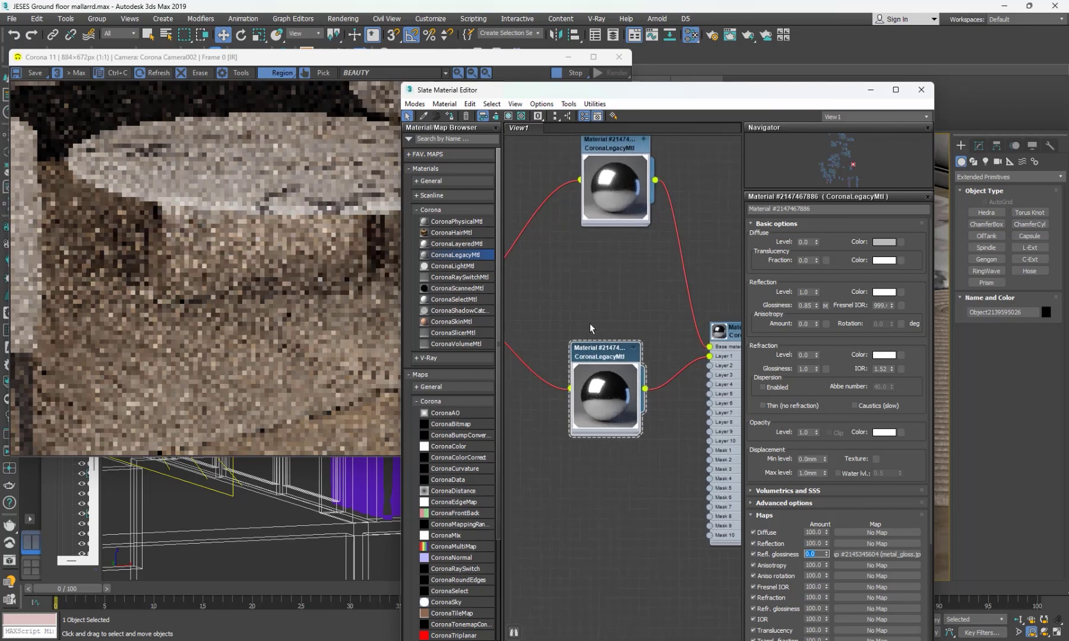
scroll(593, 354, down, 1)
click(810, 324)
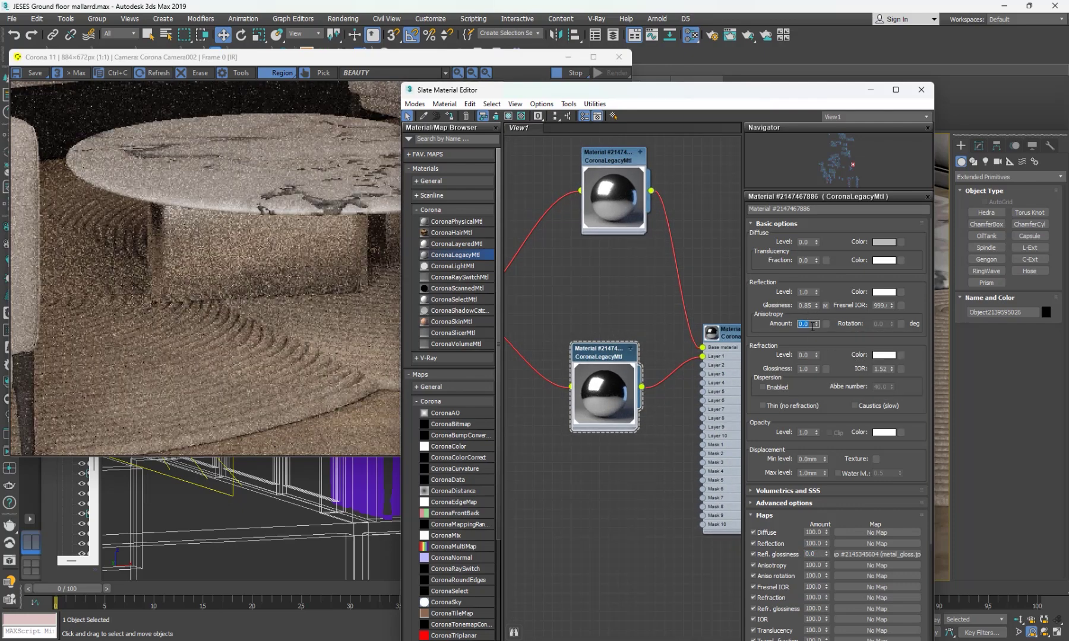
text(0.3)
key(Return)
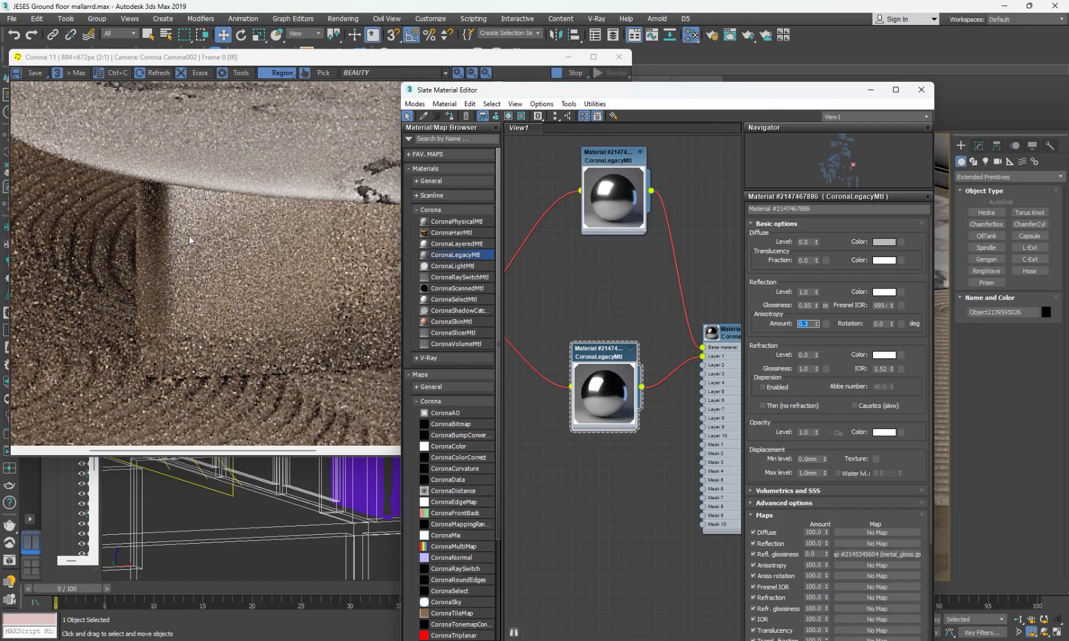
scroll(190, 238, down, 1)
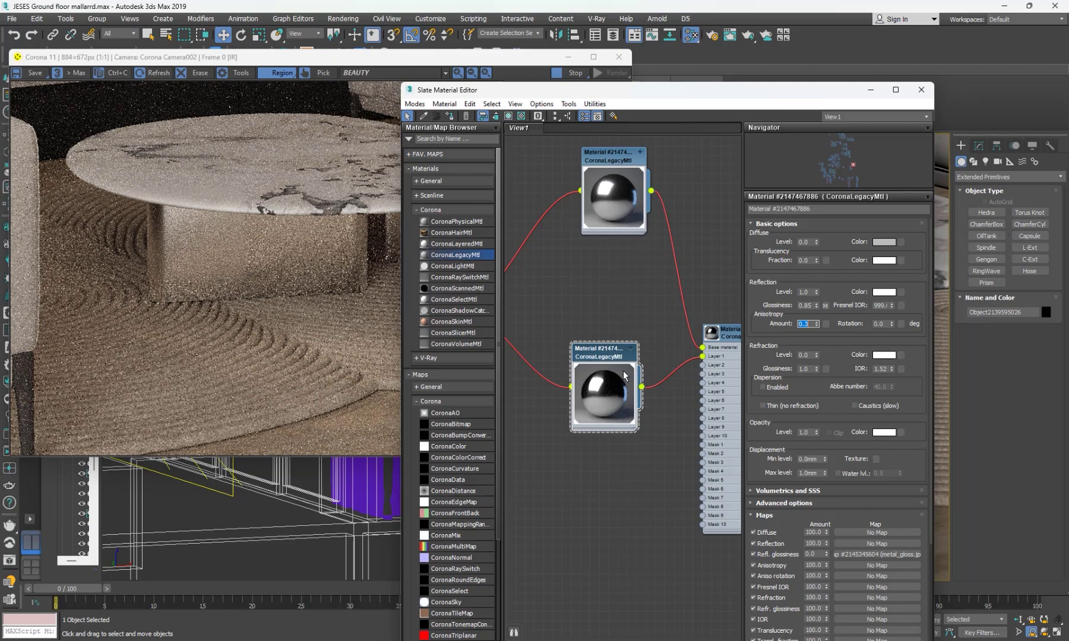
scroll(577, 365, down, 1)
mouse_move(580, 334)
middle_down()
mouse_move(616, 353)
mouse_move(572, 354)
middle_up()
- Set the CoronaLayeredMtl's Layer 1 material amount to 75
double_click(692, 363)
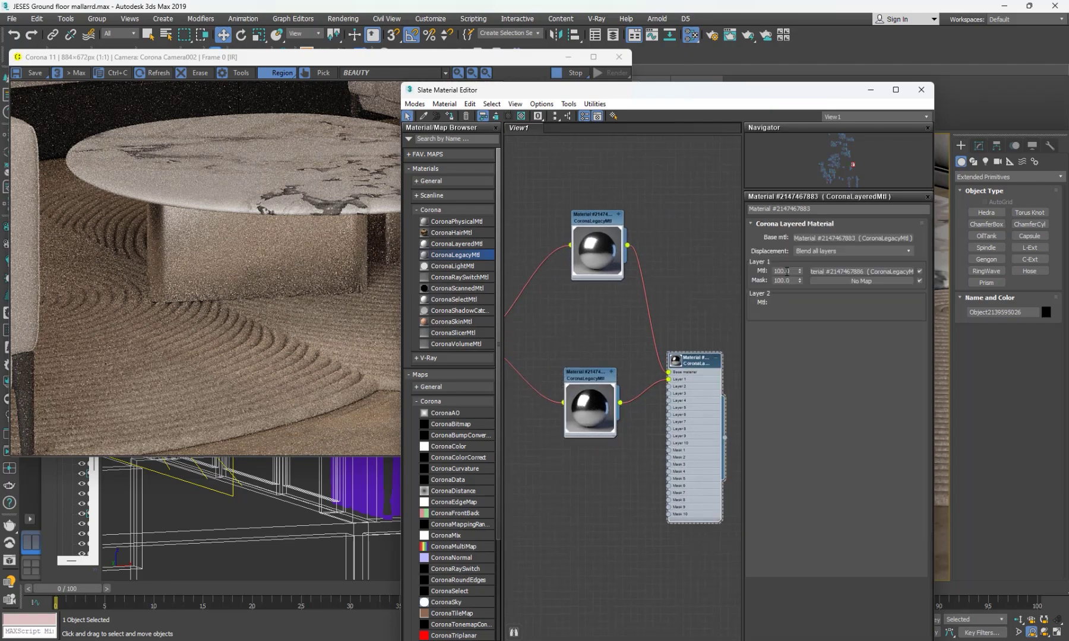
double_click(787, 281)
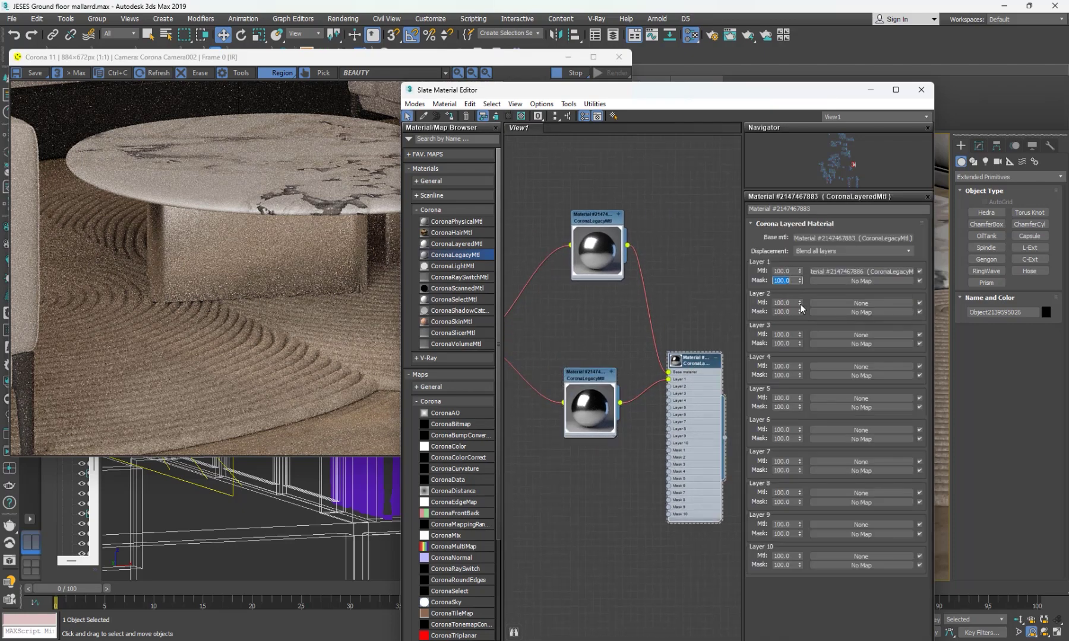
click(788, 272)
key(Return)
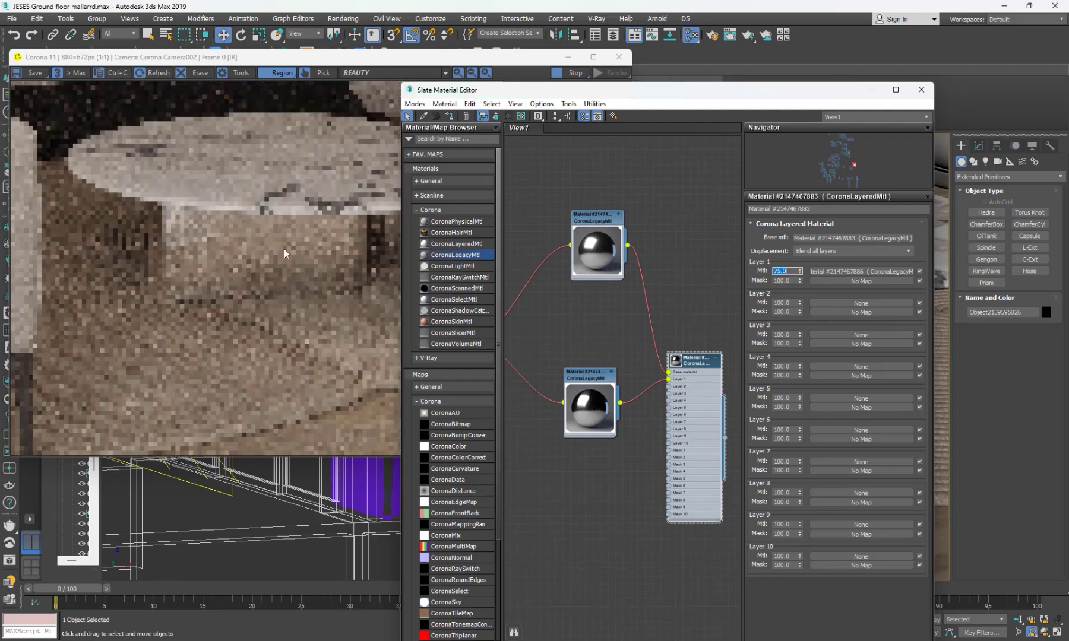
- Rearrange the three material nodes in the Slate view and open the top chrome material's settings
double_click(675, 361)
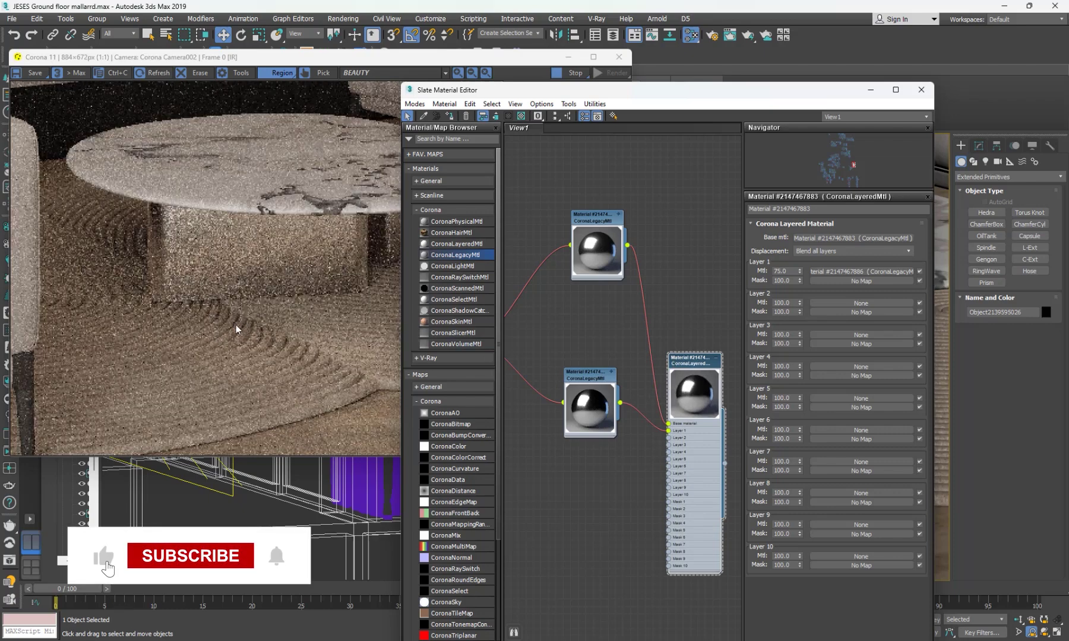
drag(534, 89, 638, 105)
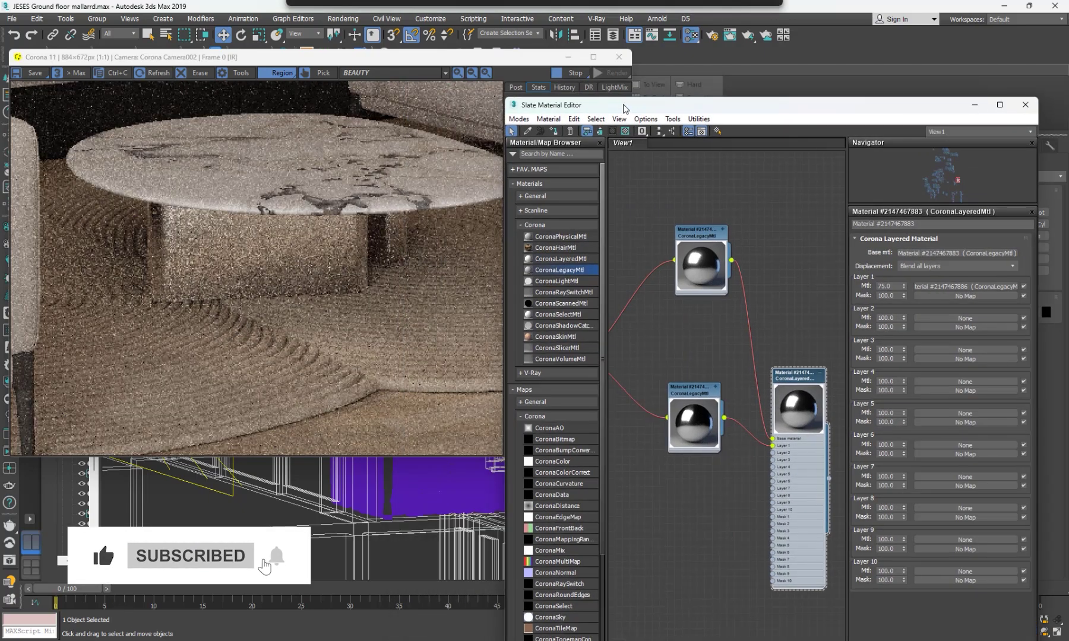
scroll(740, 410, down, 2)
middle_drag(740, 410, 707, 416)
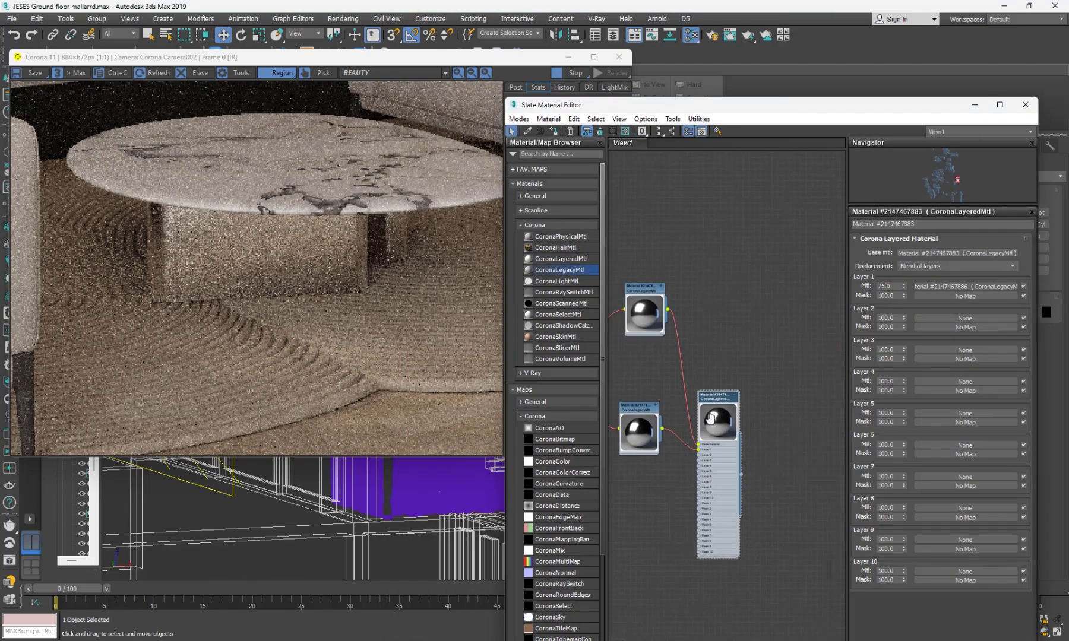
scroll(721, 380, down, 4)
drag(735, 282, 645, 426)
middle_drag(679, 412, 653, 447)
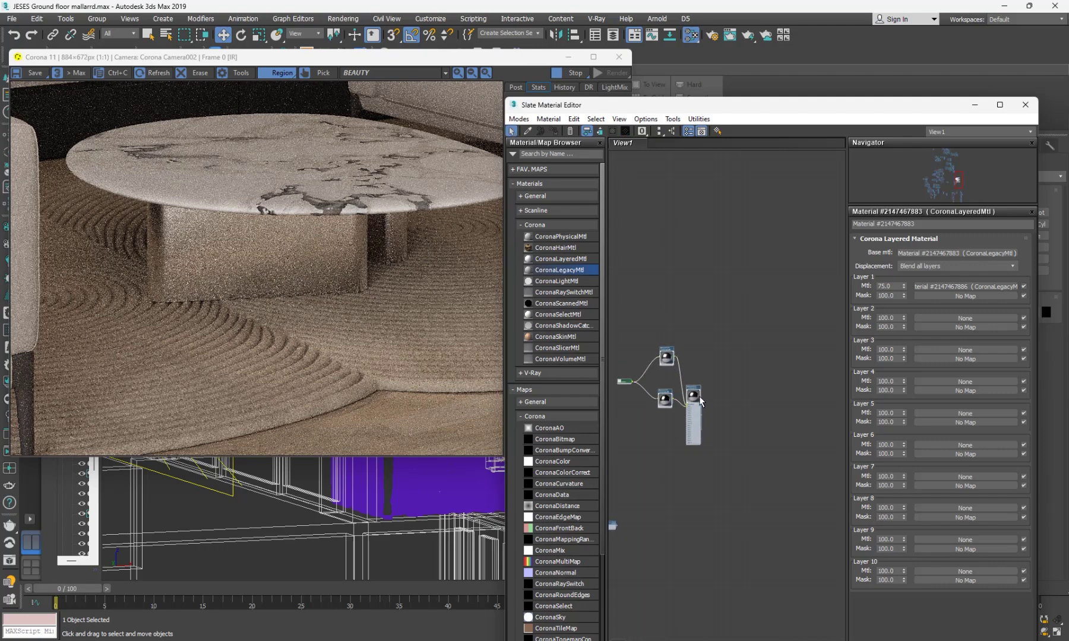
scroll(779, 304, up, 5)
middle_drag(779, 304, 739, 342)
click(751, 348)
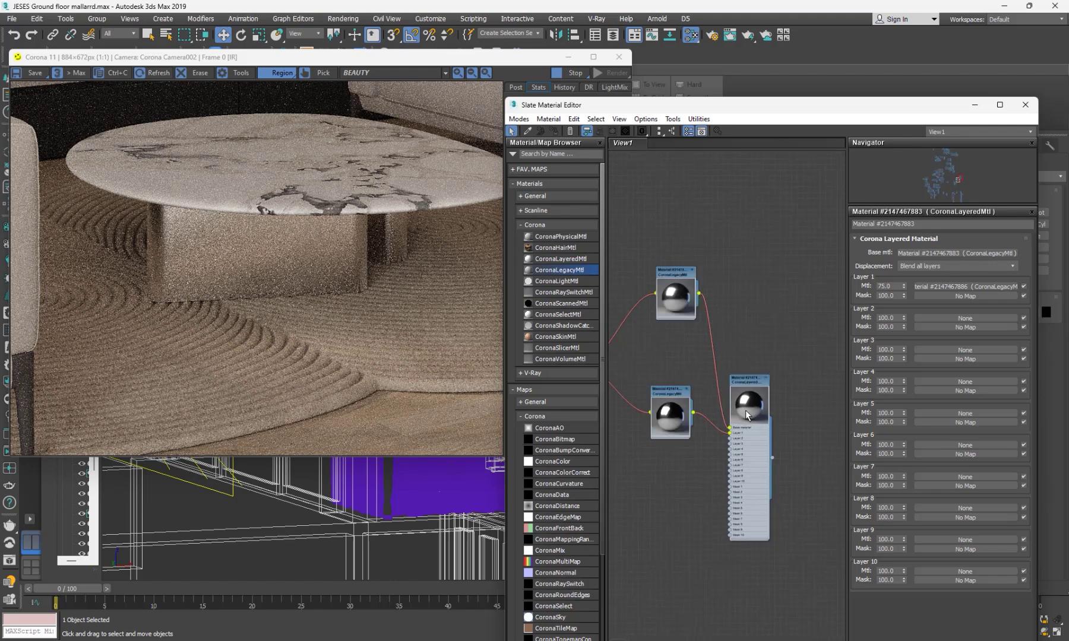
double_click(676, 271)
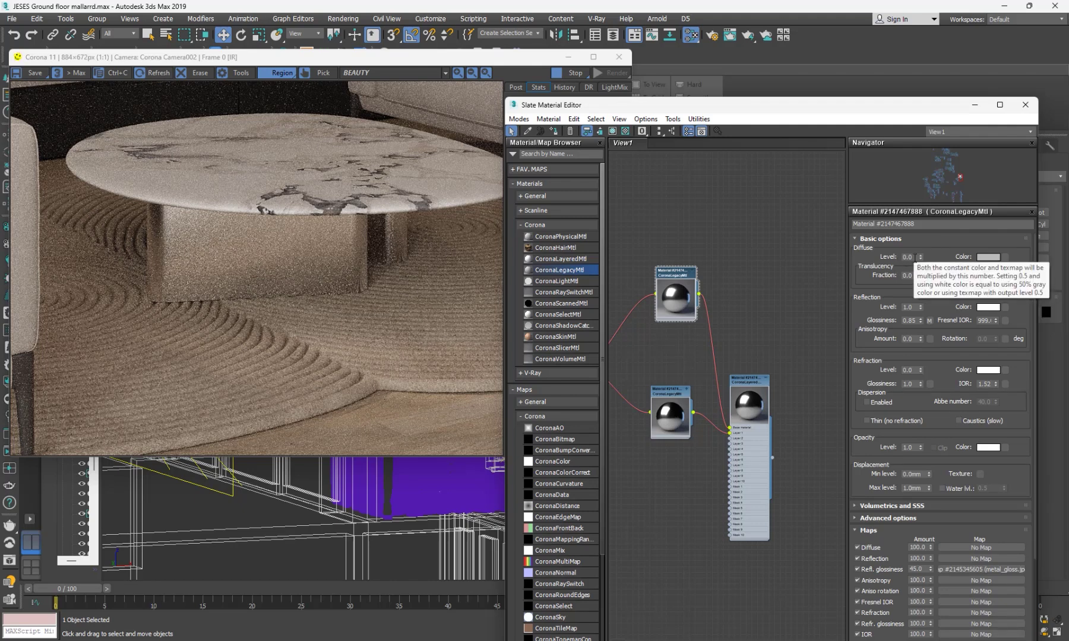
- Set the top chrome material's reflection colour to gold RGB 255, 198, 76
click(690, 322)
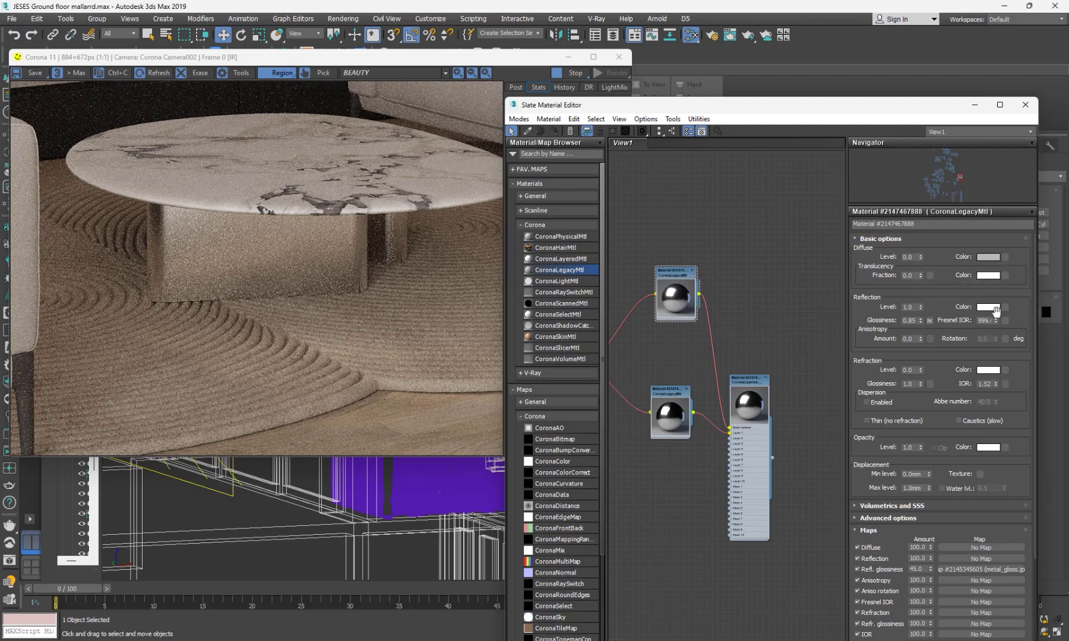
click(673, 271)
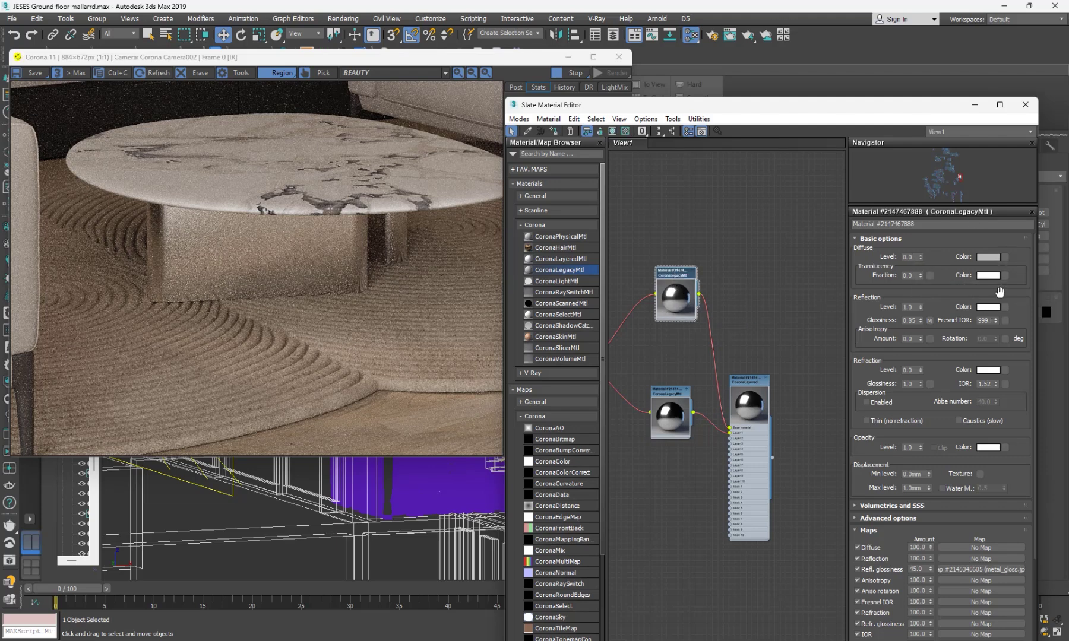
right_click(987, 308)
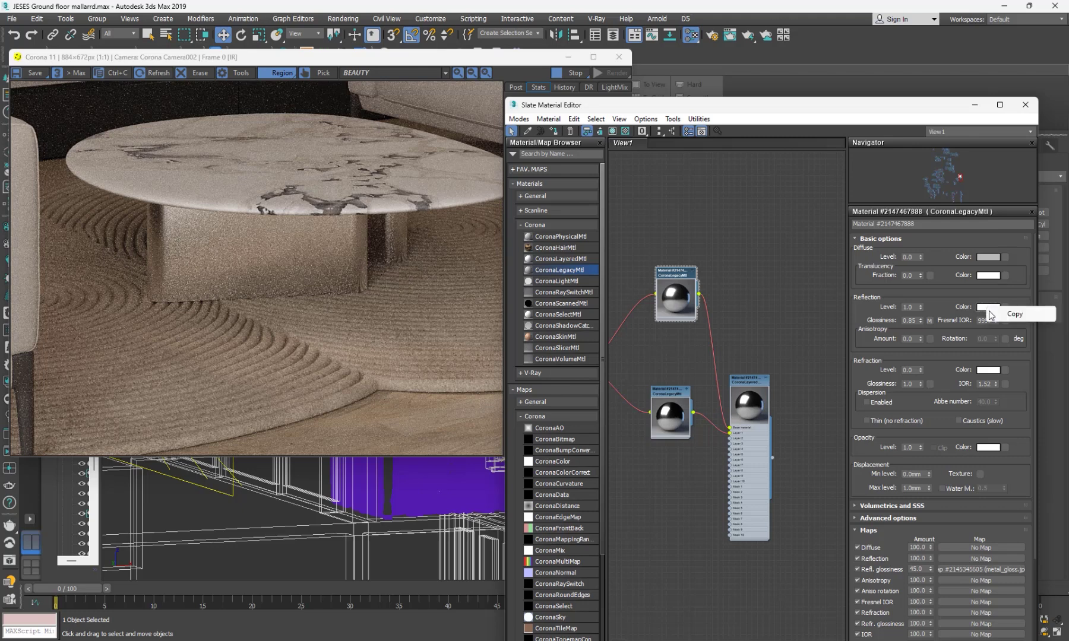
click(980, 306)
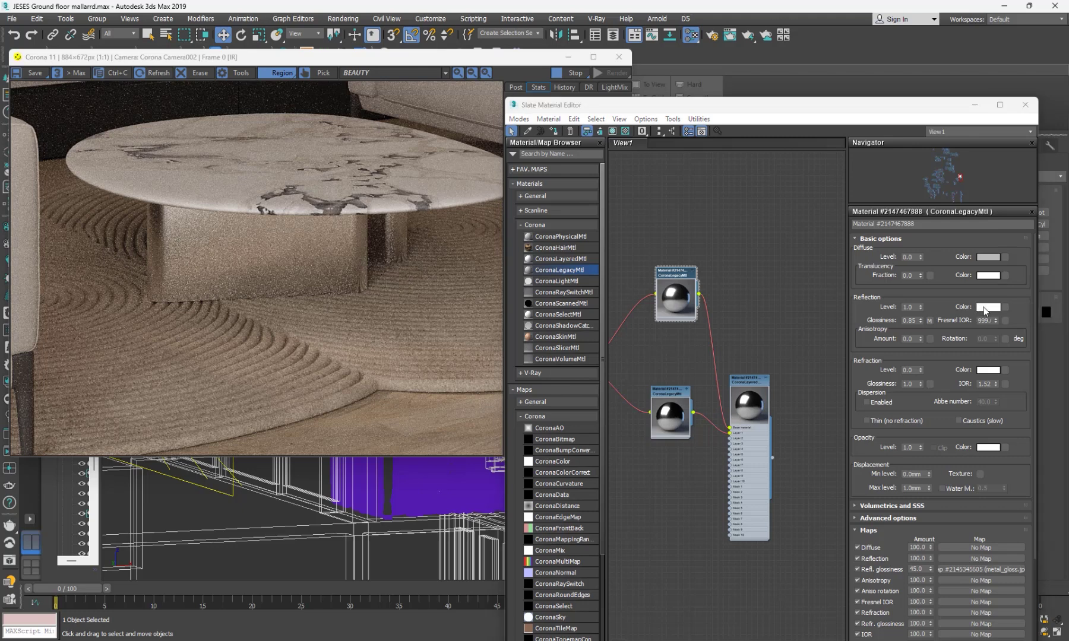
drag(544, 613, 609, 232)
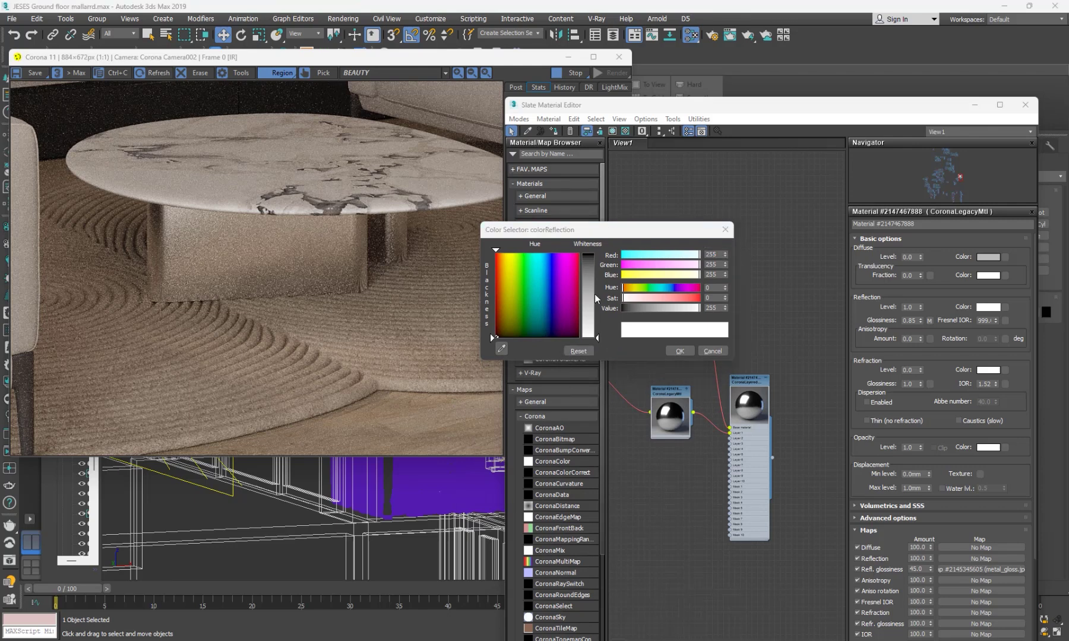
click(713, 254)
drag(669, 224, 700, 147)
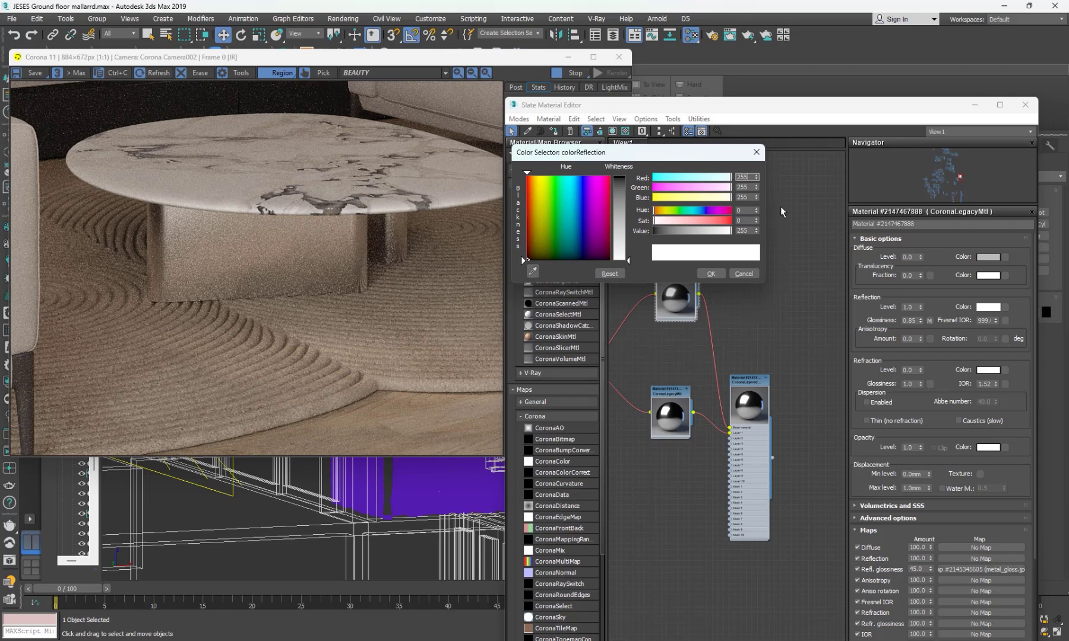
double_click(749, 185)
click(740, 197)
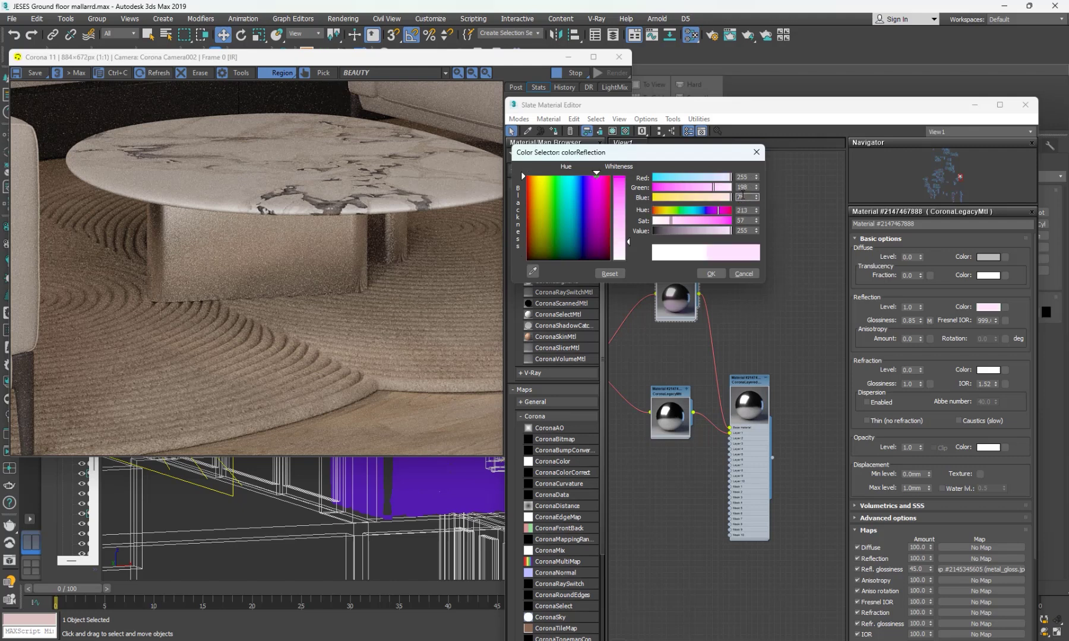
key(Tab)
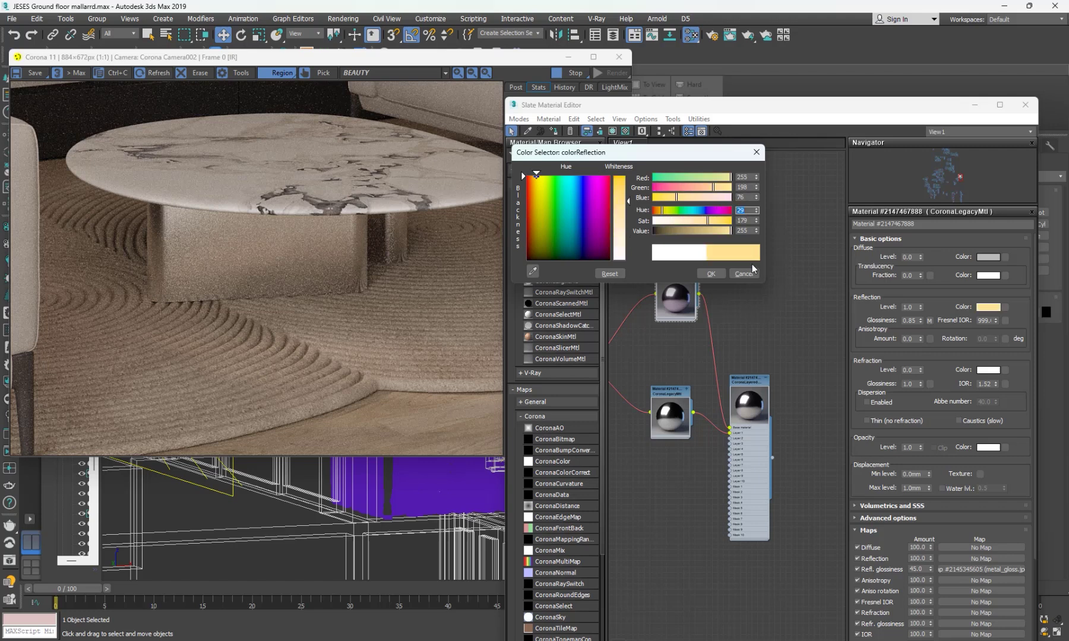
click(710, 273)
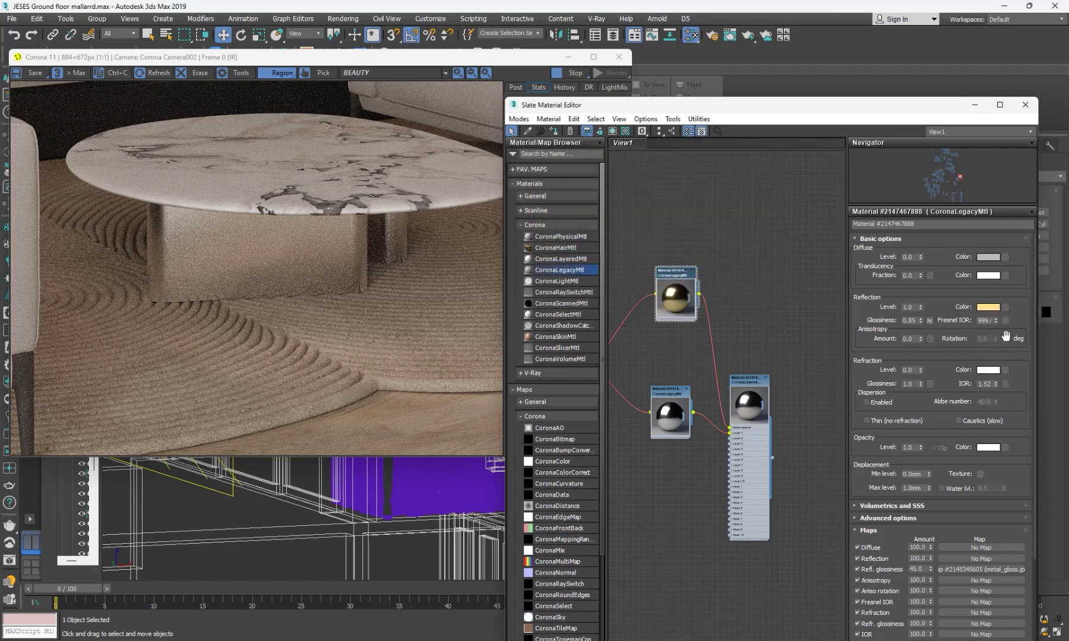
- Copy the gold reflection colour into the lower chrome material's Reflection swatch
right_click(987, 307)
click(1018, 317)
double_click(660, 395)
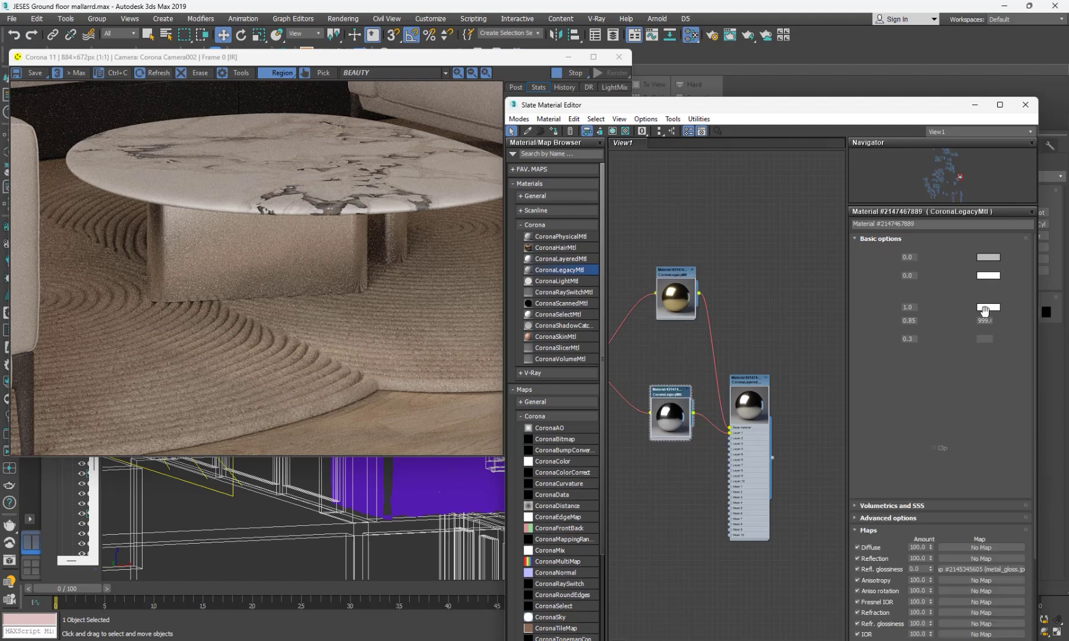
right_click(987, 308)
click(1014, 330)
scroll(760, 397, up, 2)
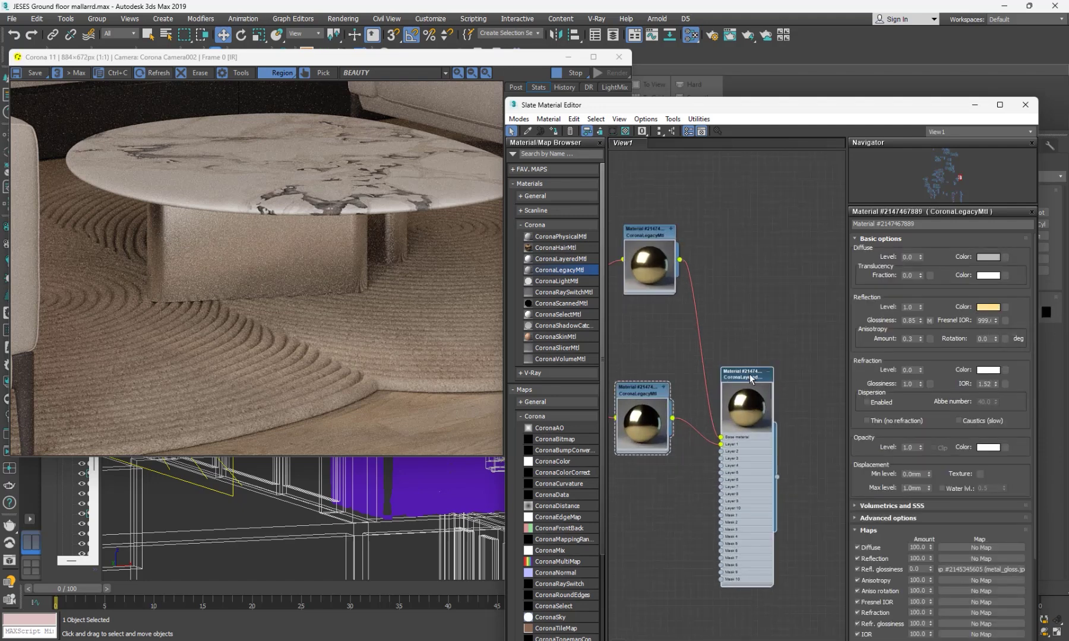
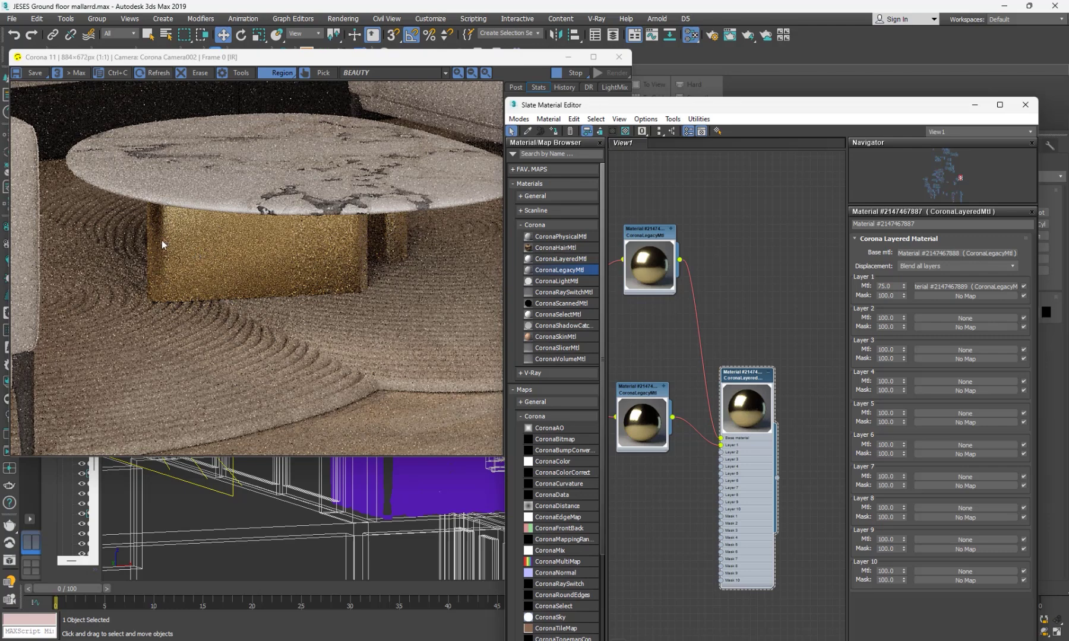
- Review the gold render, pan the Slate node view, then switch to Edge's ROSE GOLD image results
scroll(163, 244, up, 3)
scroll(258, 266, down, 3)
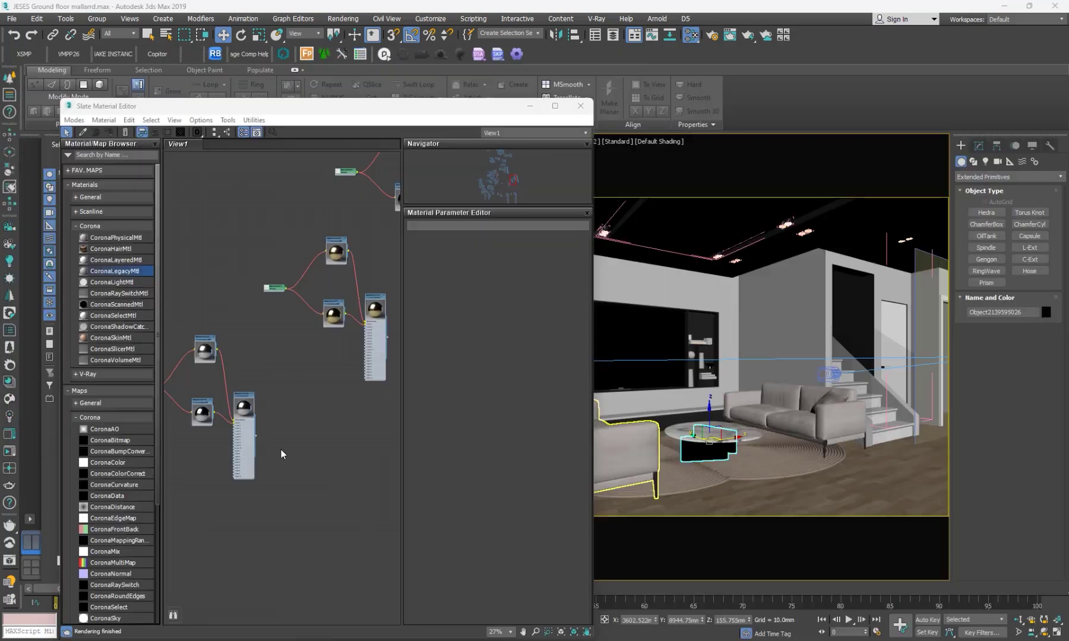
scroll(273, 405, down, 2)
middle_drag(274, 405, 314, 384)
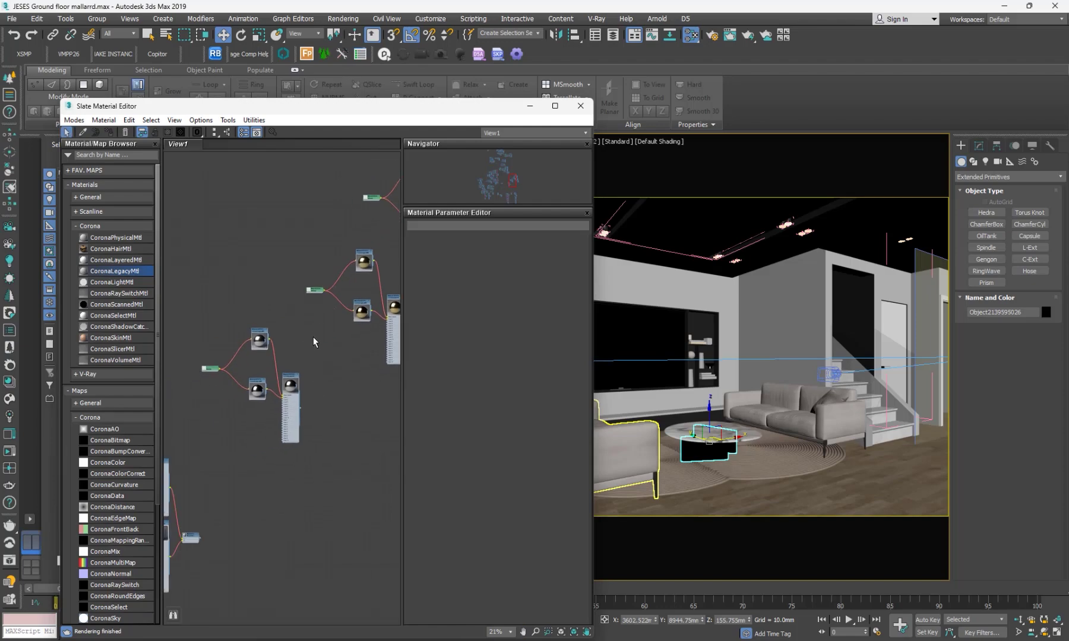
middle_drag(313, 336, 260, 340)
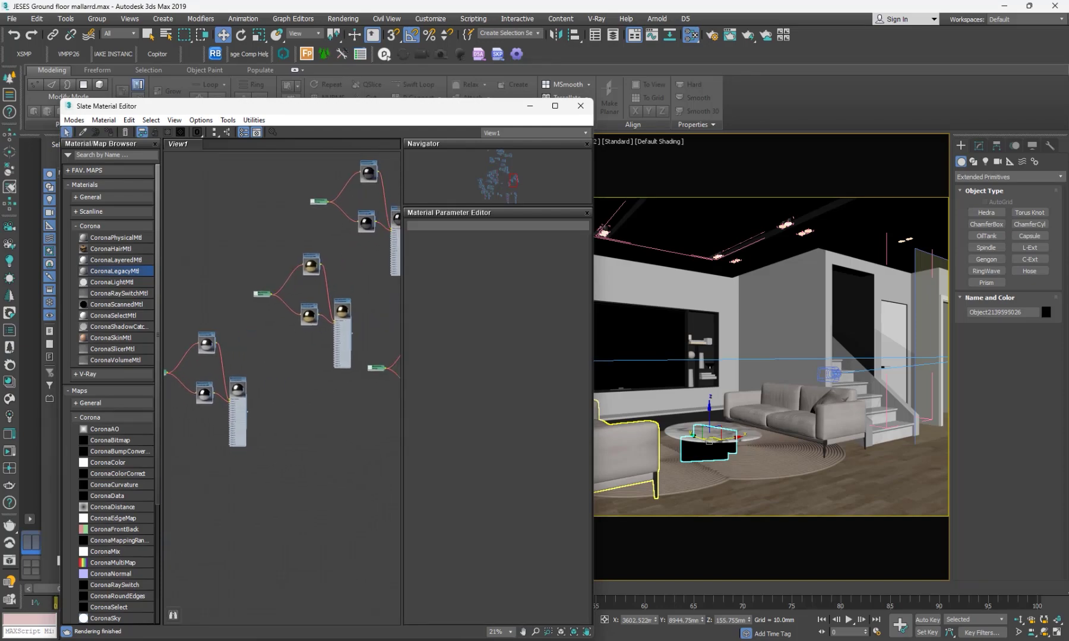
click(346, 640)
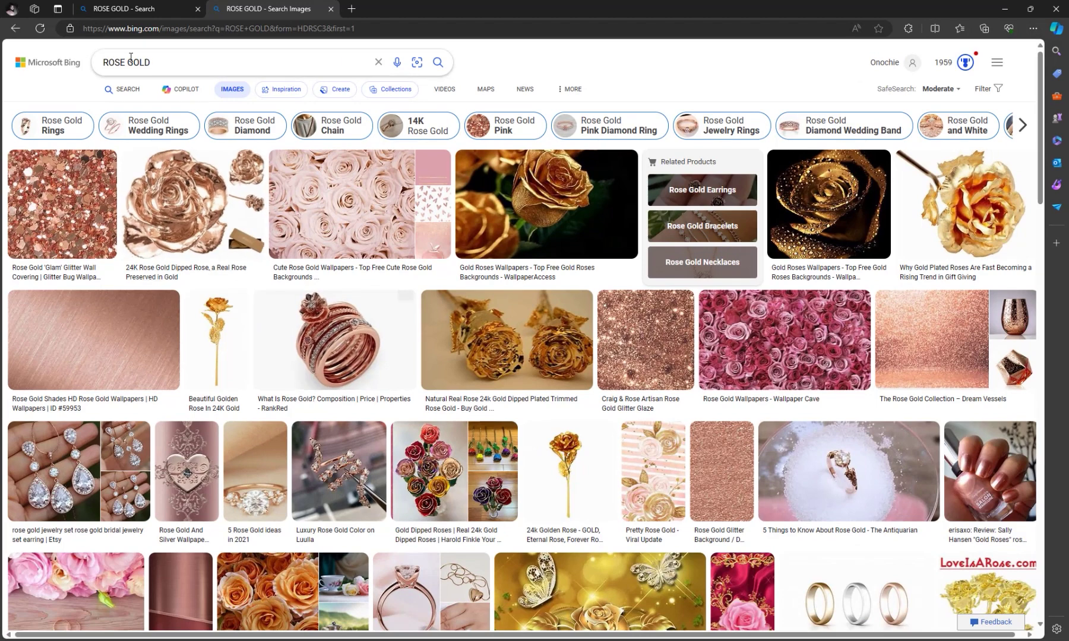
- Extend the Bing query with 'RGB COLOUR' and search 'rose gold rgb color code'
click(155, 63)
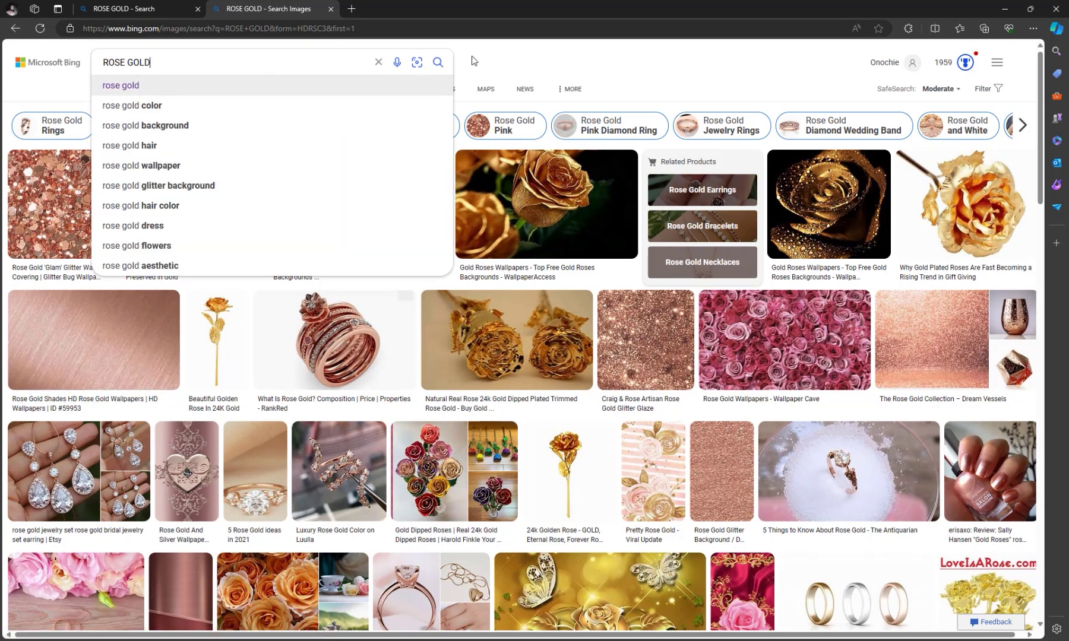
click(591, 73)
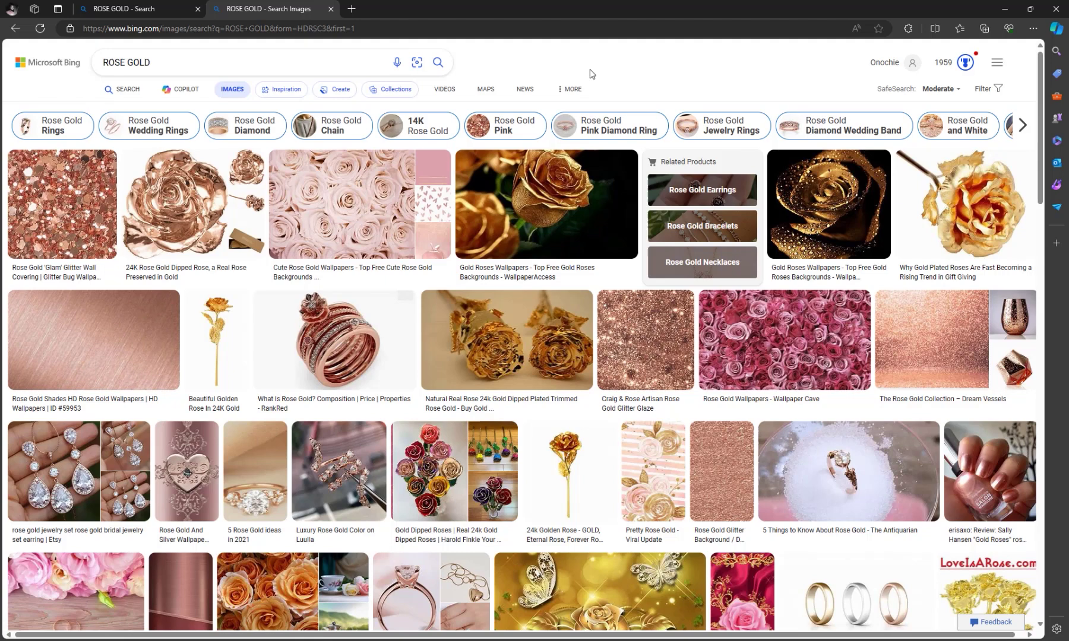
click(171, 58)
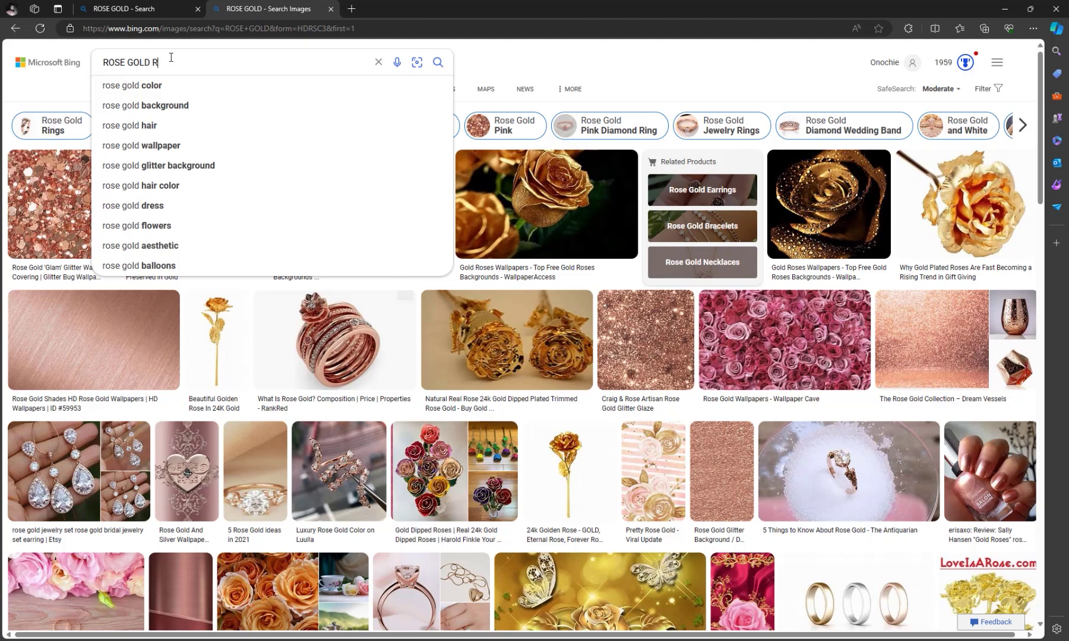
text(RGB C)
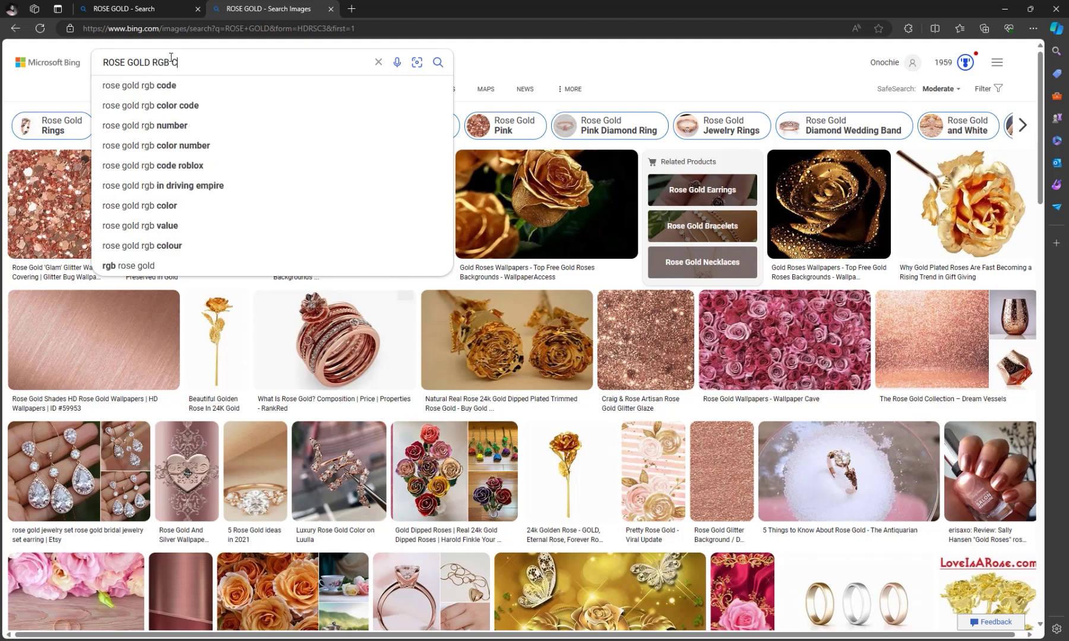
text(OLOUR)
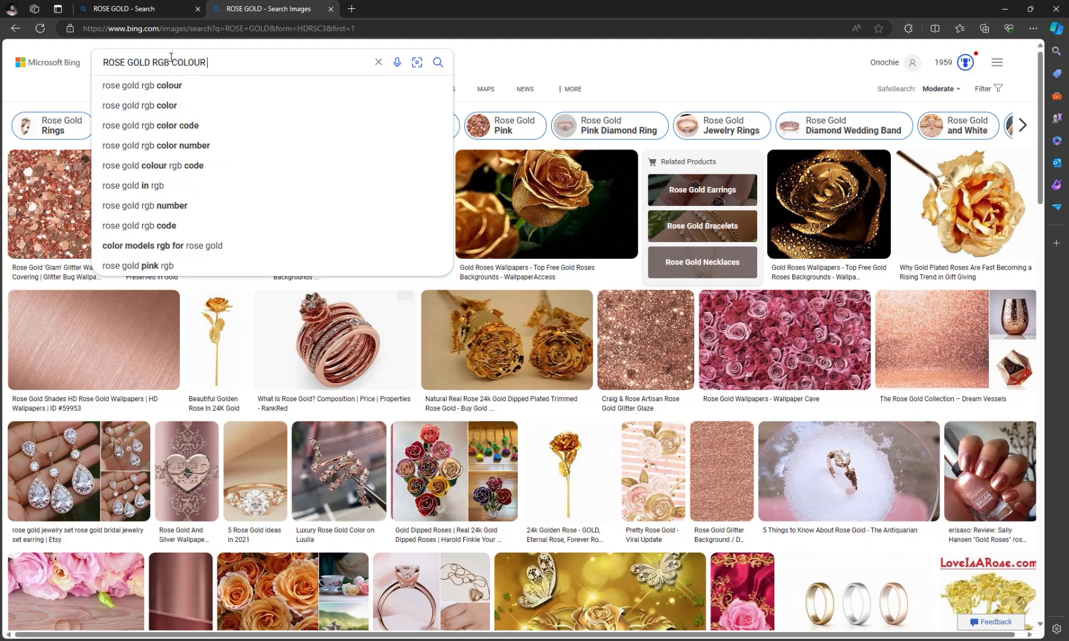
click(168, 105)
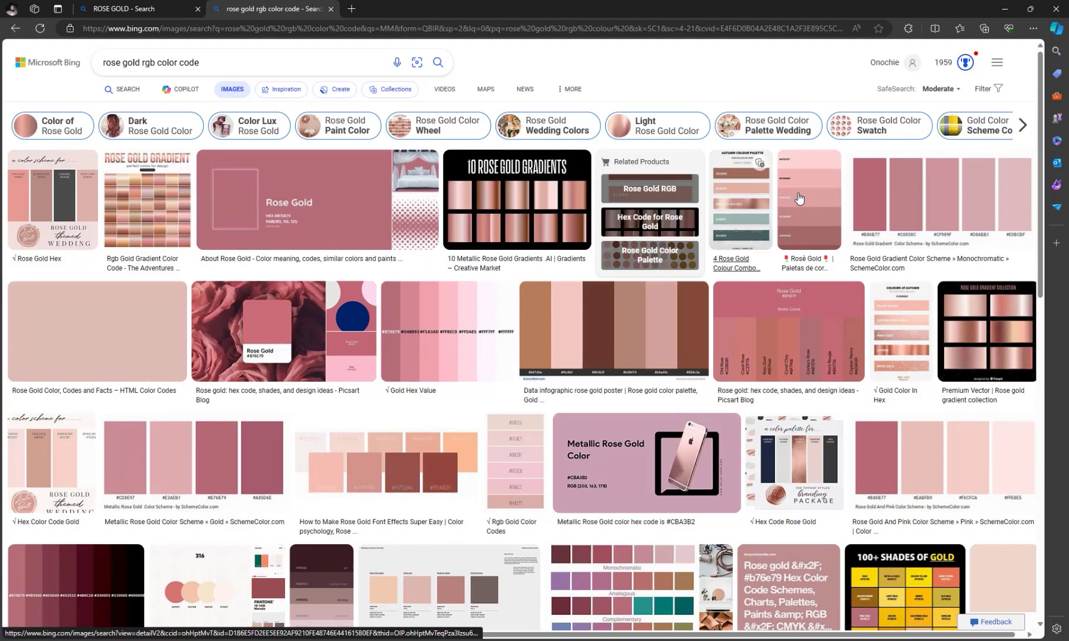
- Read the Rose Gold swatch's RGB(183, 110, 121), then locate the gold material in Slate
click(302, 197)
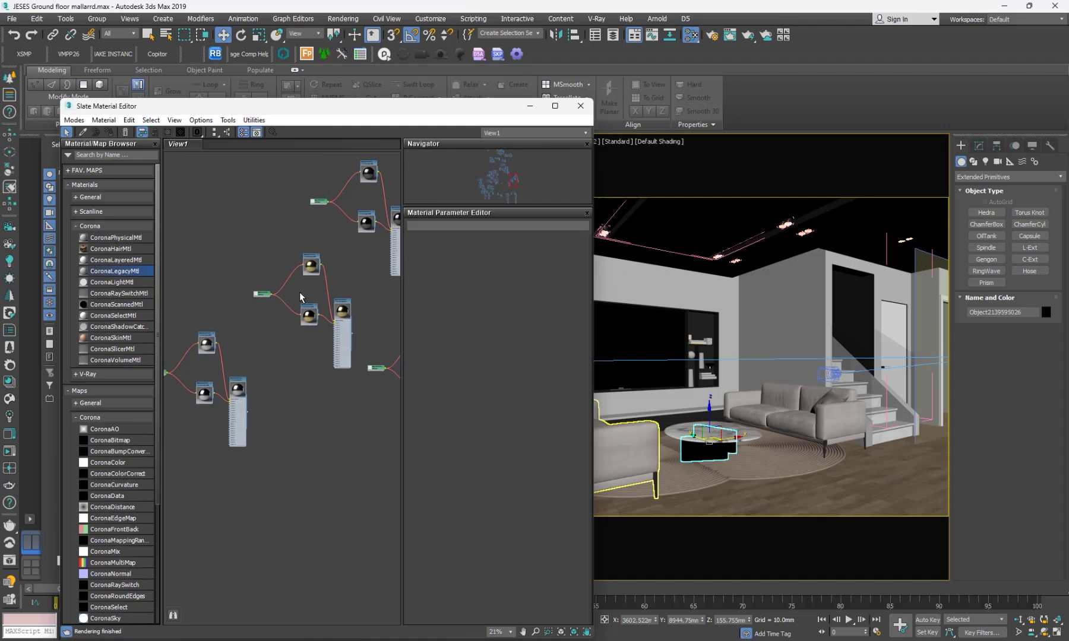
middle_drag(300, 297, 397, 261)
scroll(212, 212, up, 2)
scroll(259, 233, down, 2)
- Marquee-select the gold material node group and clone it lower down in the view
drag(369, 184, 280, 266)
middle_drag(280, 265, 247, 231)
shift+drag(321, 203, 355, 404)
scroll(356, 409, up, 7)
- Set the cloned top CoronaLegacyMtl's reflection colour to rose gold RGB 183, 110, 121
scroll(240, 216, up, 1)
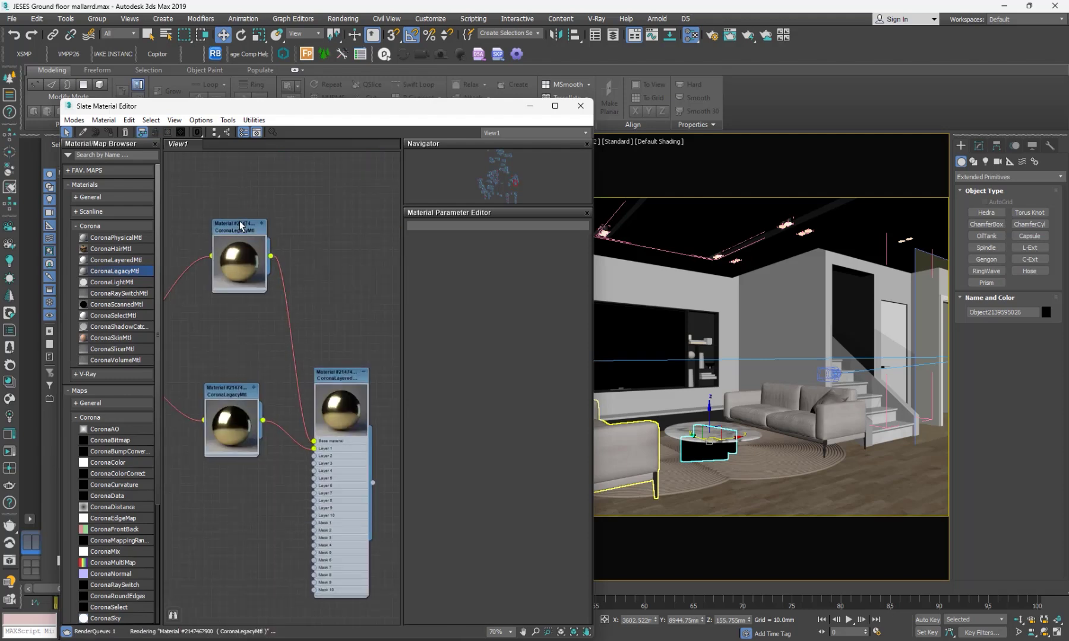
double_click(239, 231)
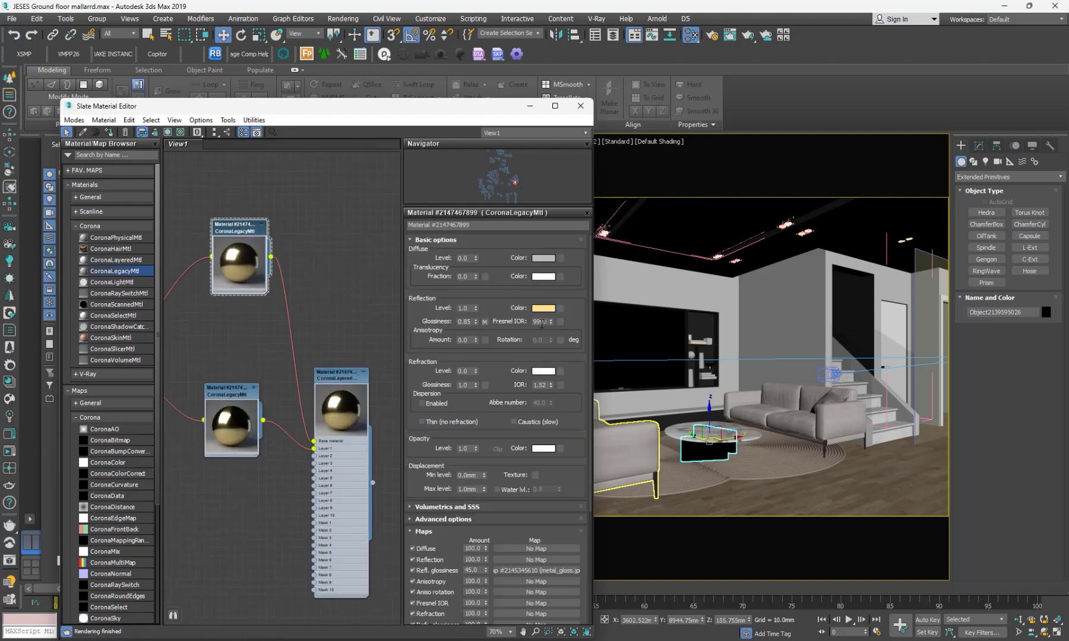
click(544, 309)
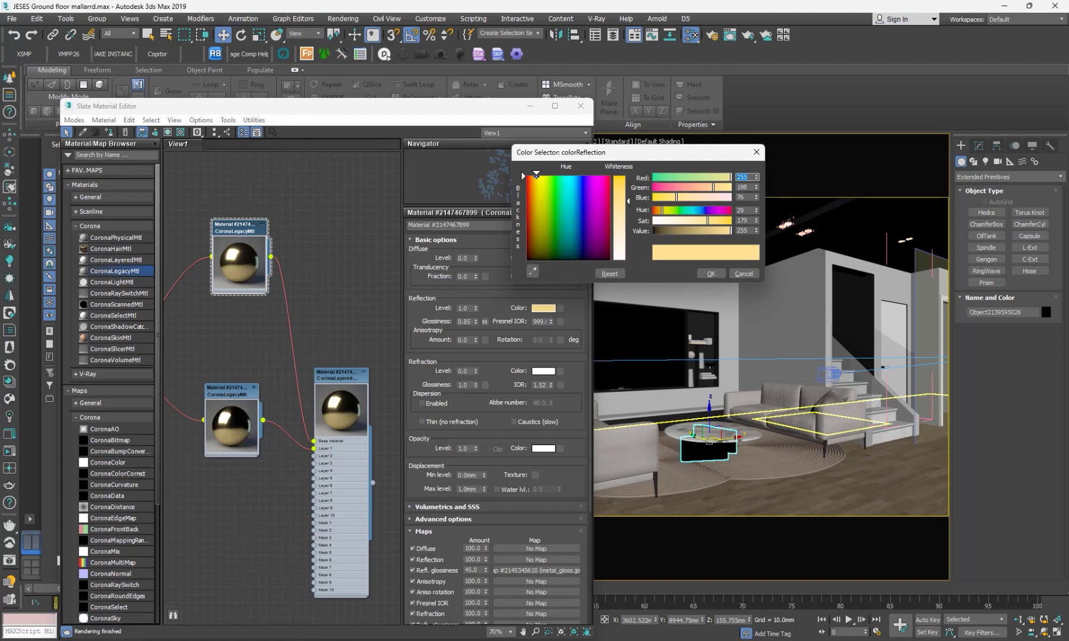
key(alt+Tab)
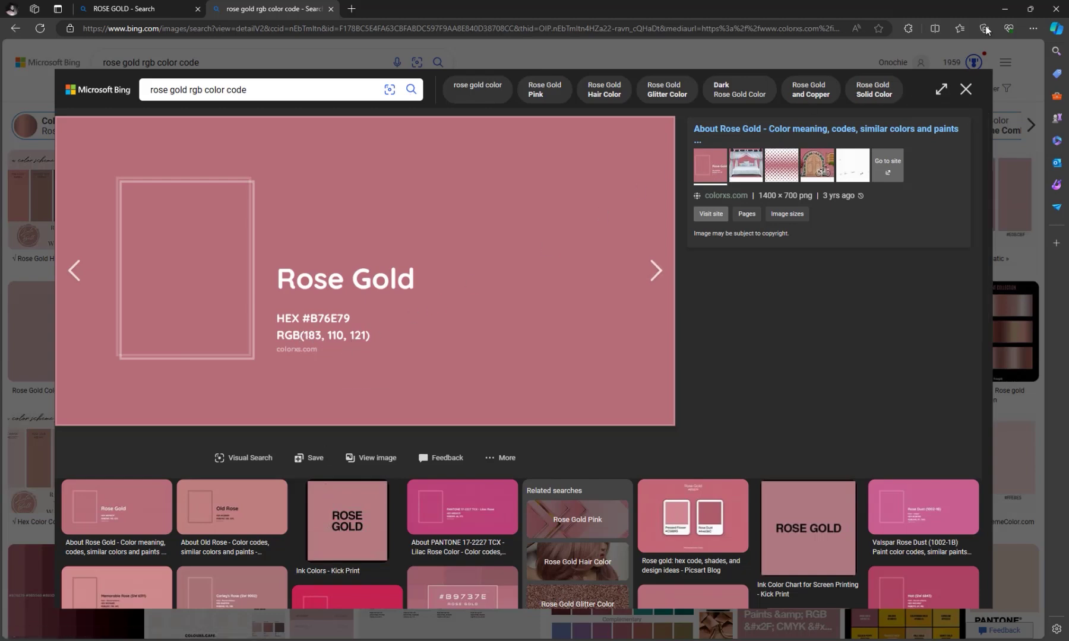
click(1005, 8)
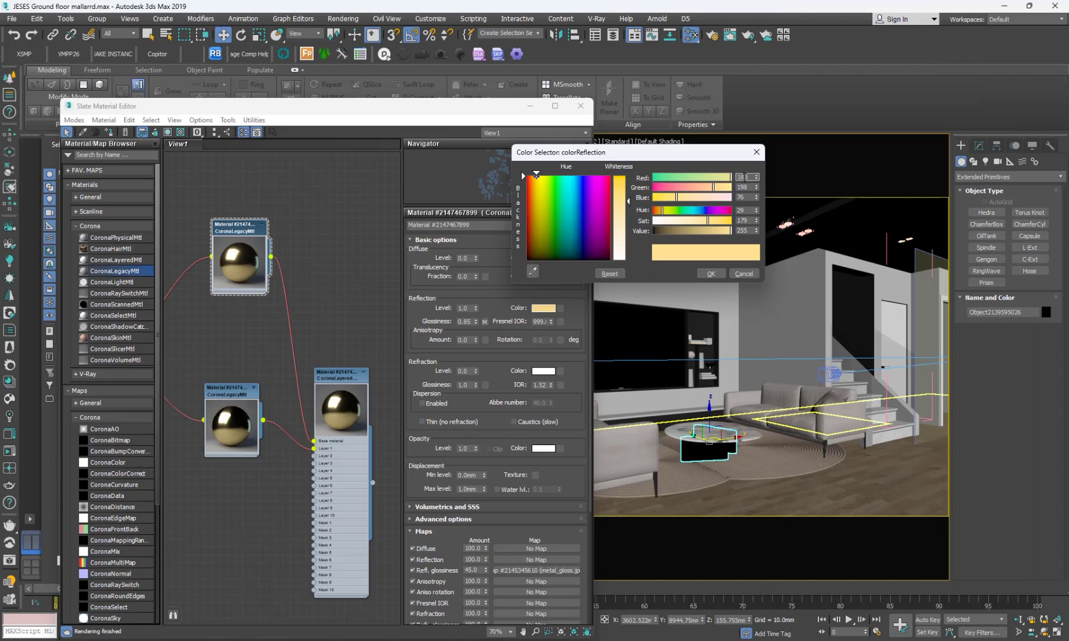
double_click(749, 187)
text(1)
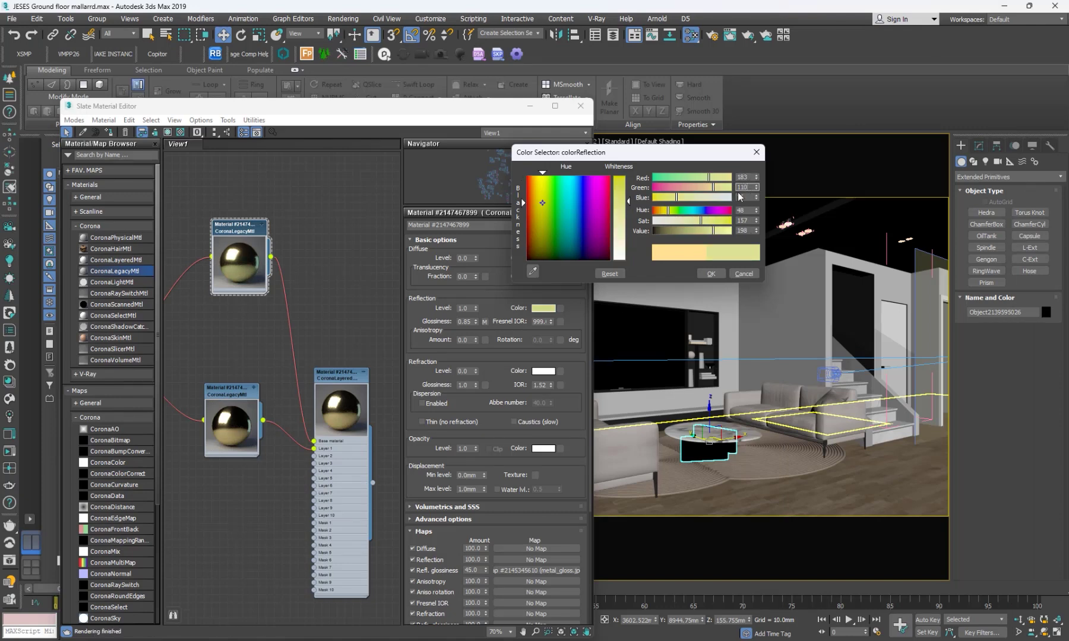
text(10)
double_click(743, 197)
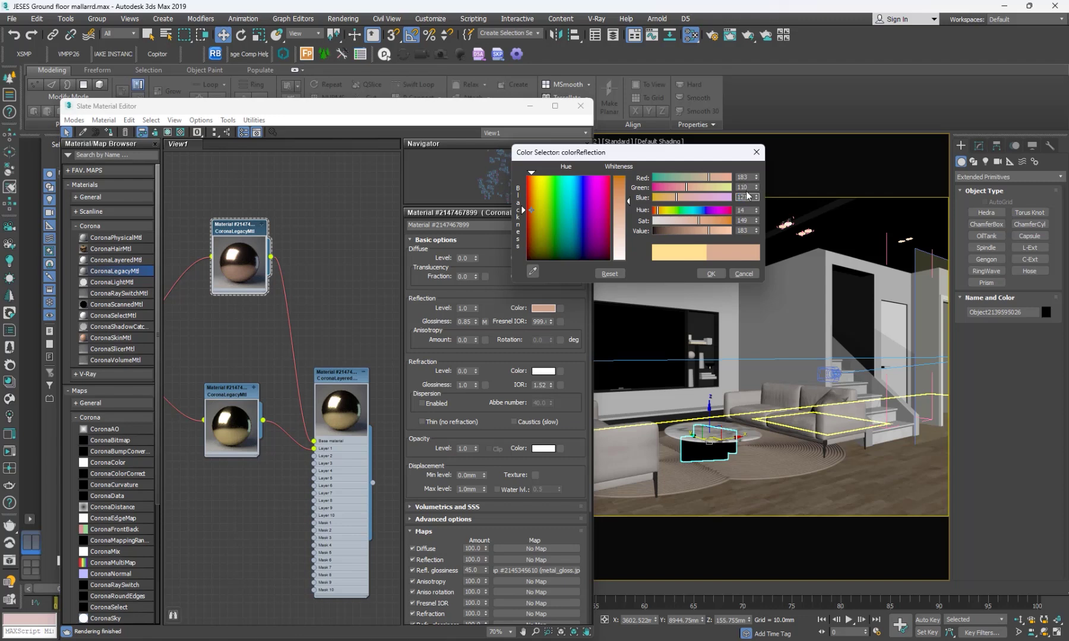
text(12)
key(Return)
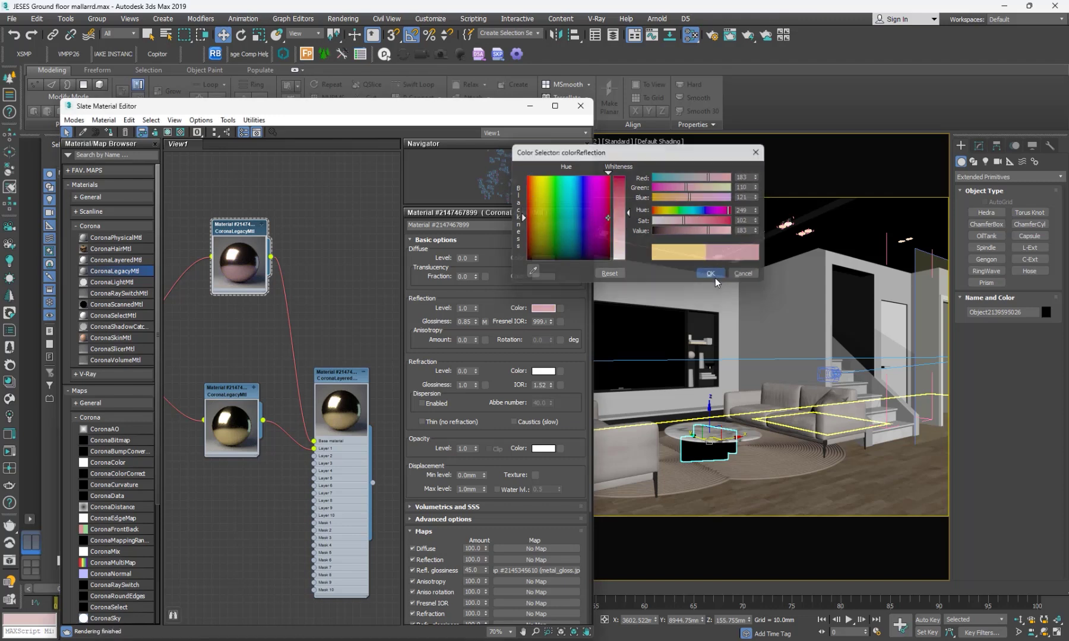
click(711, 274)
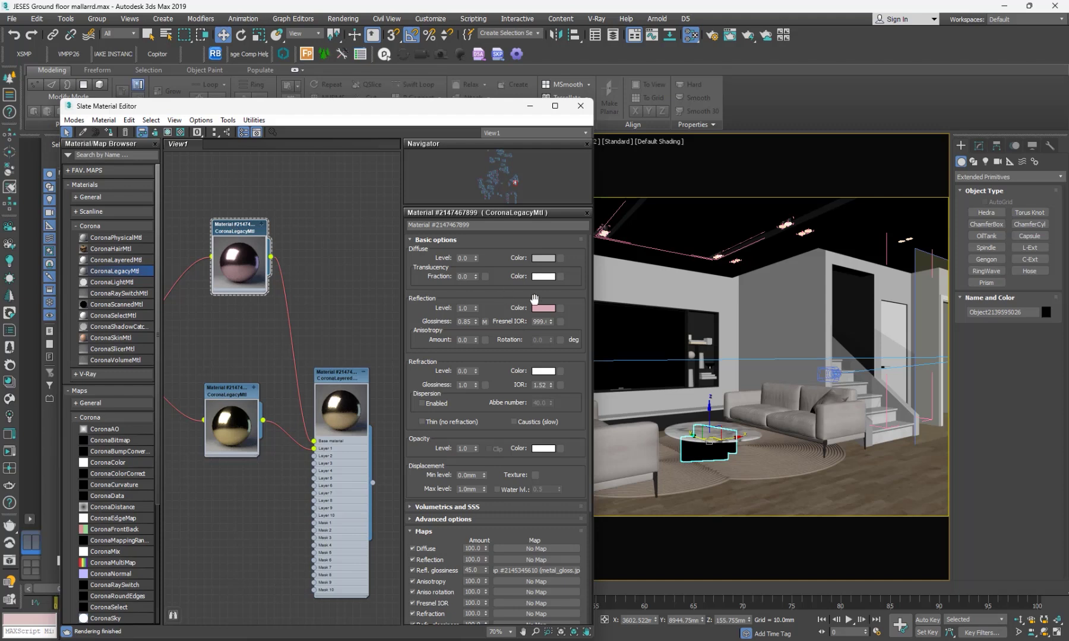
- Copy that rose-gold reflection colour into the lower CoronaLegacyMtl's Reflection swatch
right_click(543, 310)
click(571, 315)
double_click(235, 392)
right_click(543, 308)
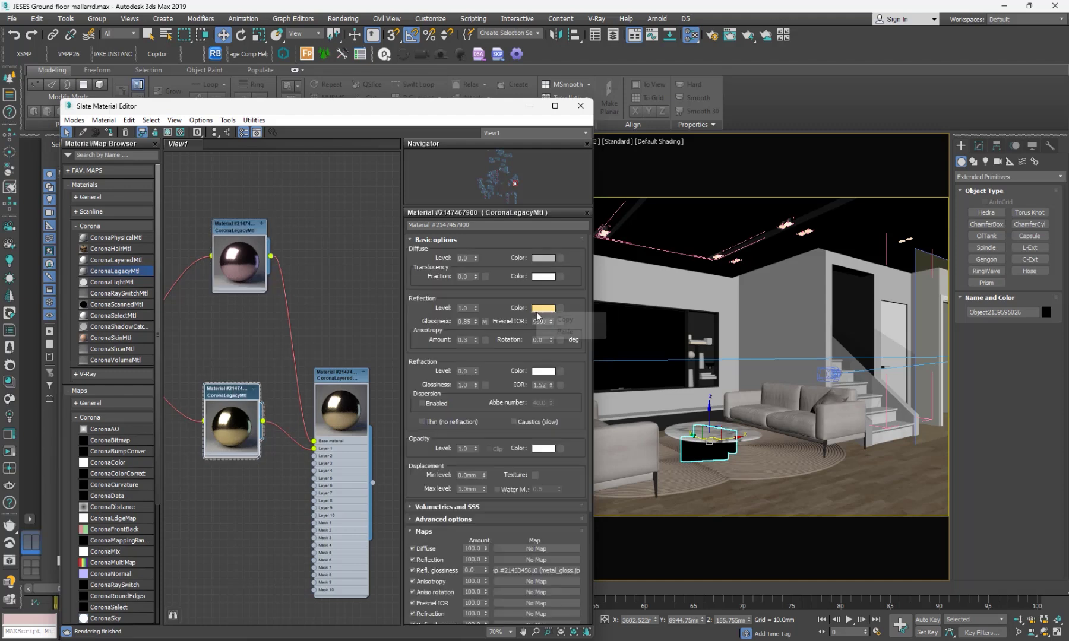
click(567, 334)
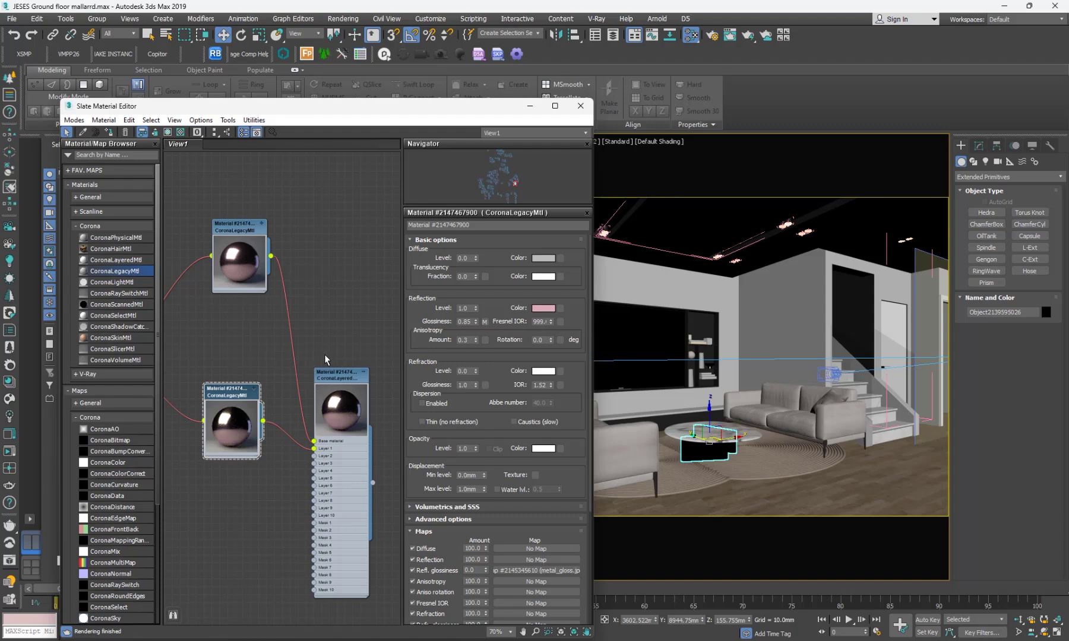
scroll(336, 329, down, 5)
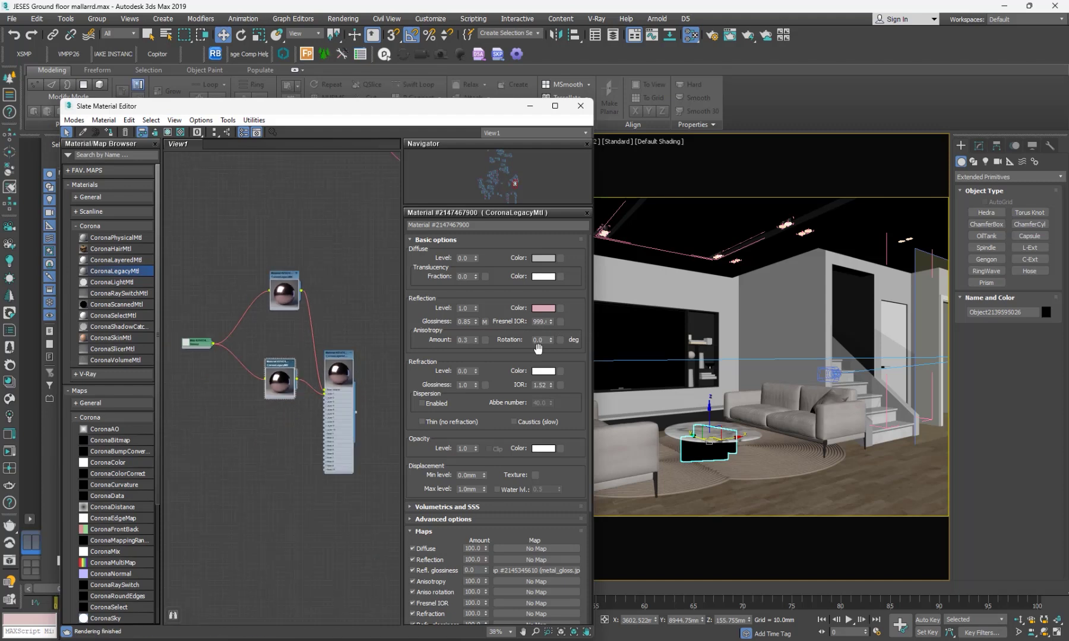
scroll(294, 324, up, 2)
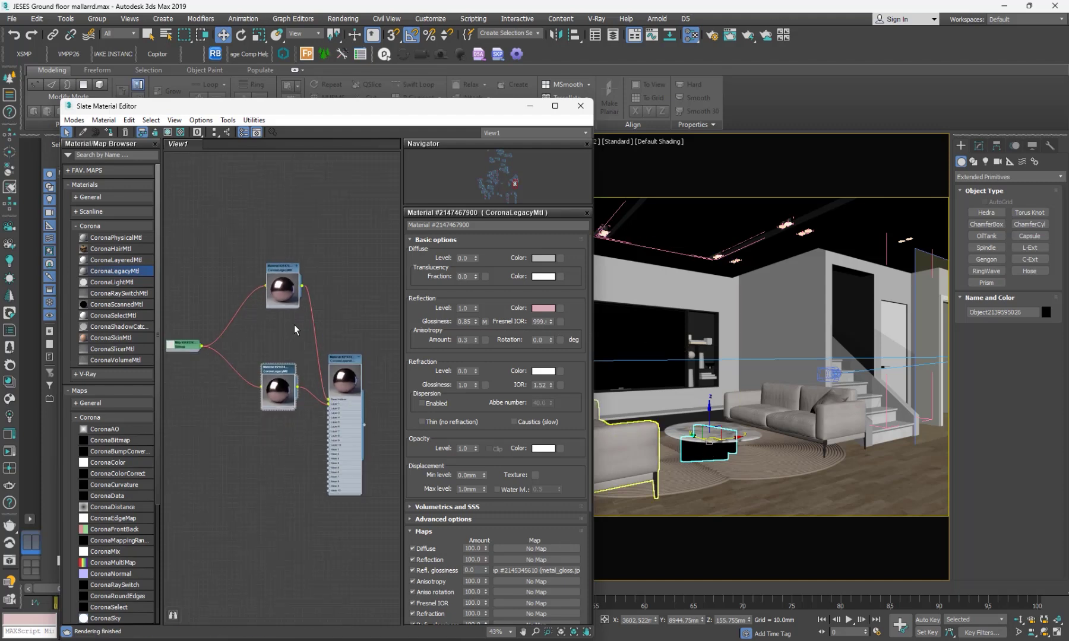
scroll(316, 321, down, 3)
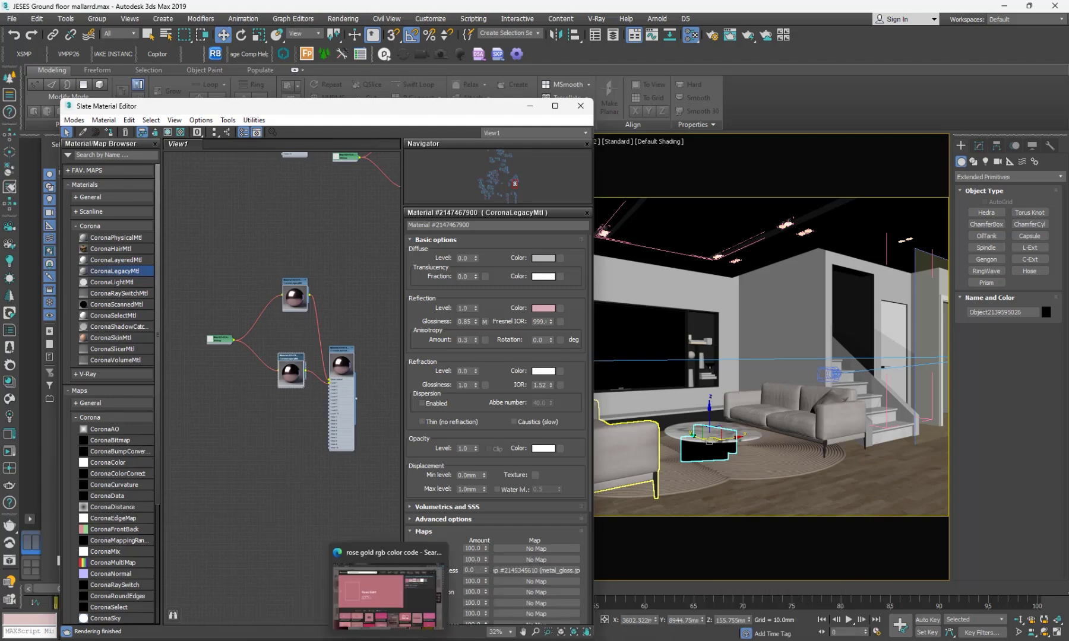
- Return from the swatch detail to Bing's ROSE GOLD image results
click(355, 586)
click(30, 89)
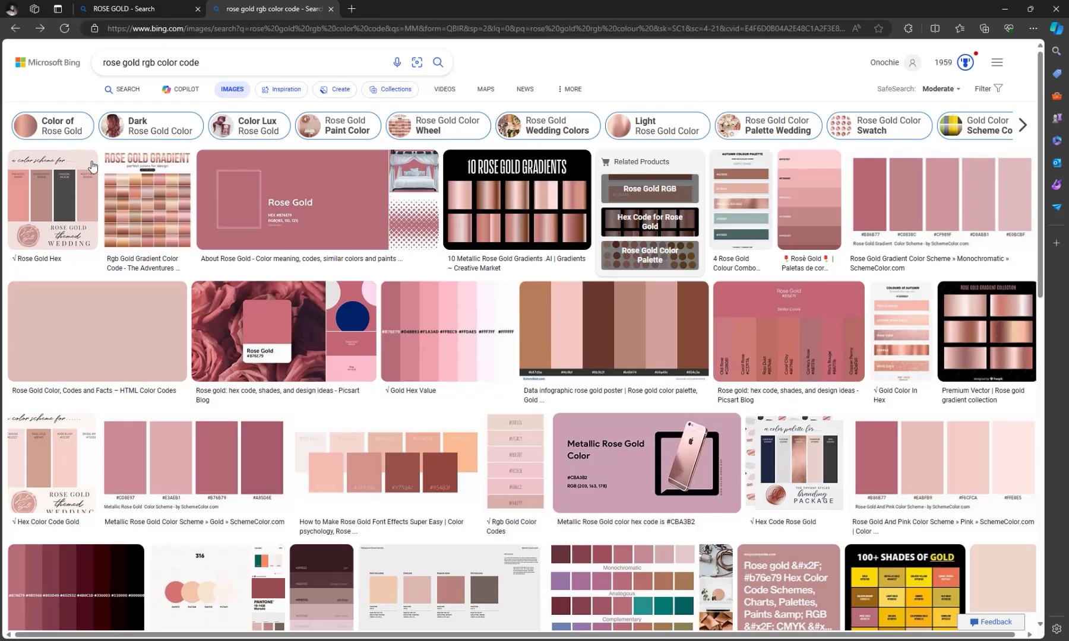
scroll(274, 323, down, 5)
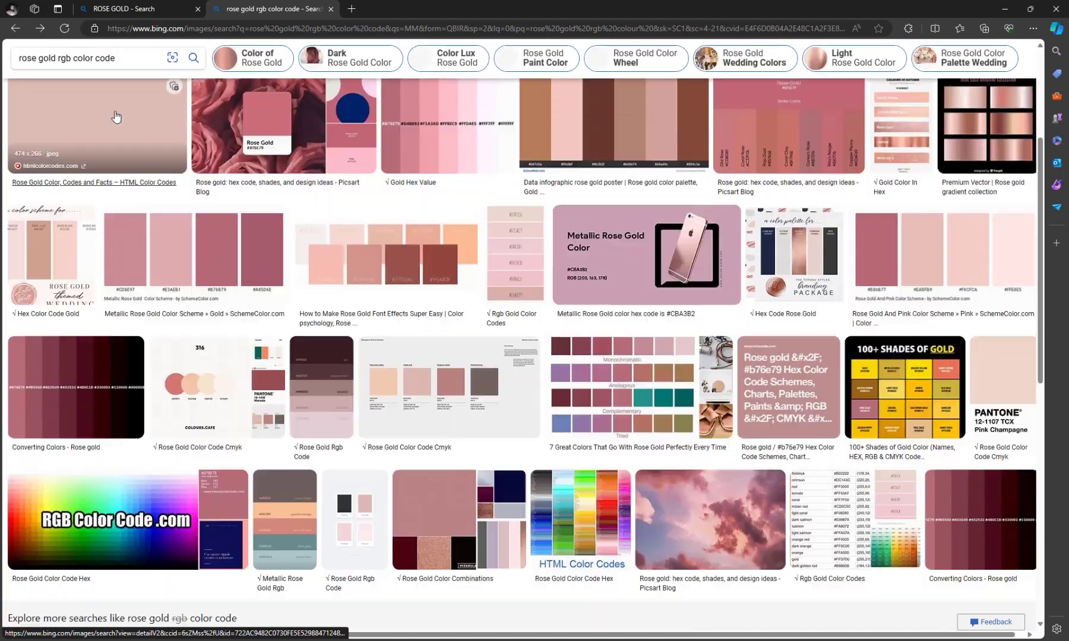
scroll(119, 178, up, 5)
click(15, 29)
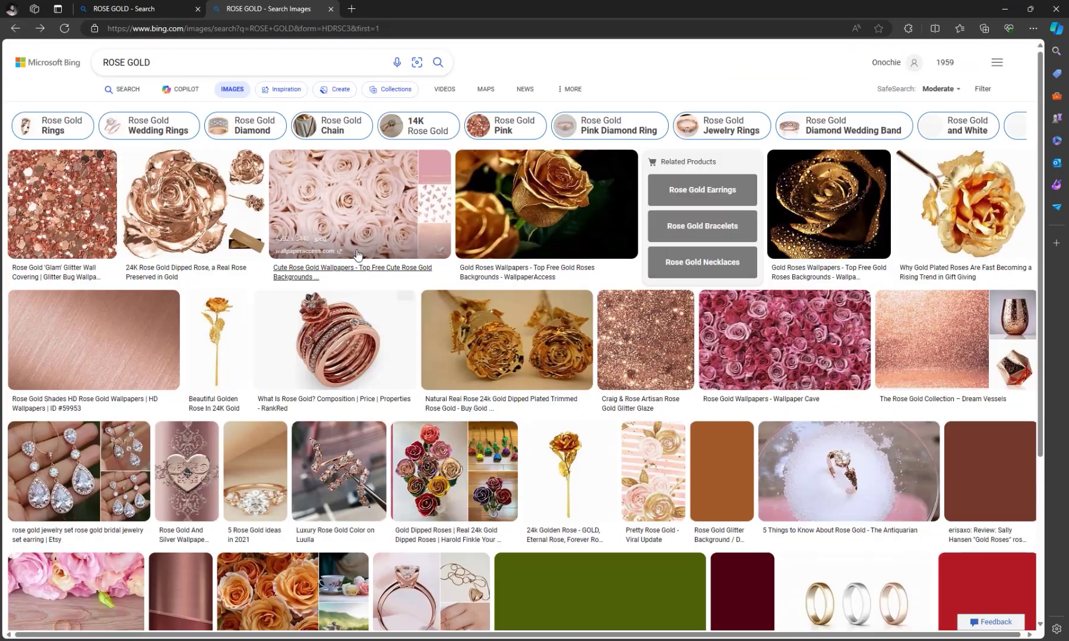
- Save the brushed rose-gold wallpaper to Downloads as a 1920x1080 jpg and close the viewer
click(89, 338)
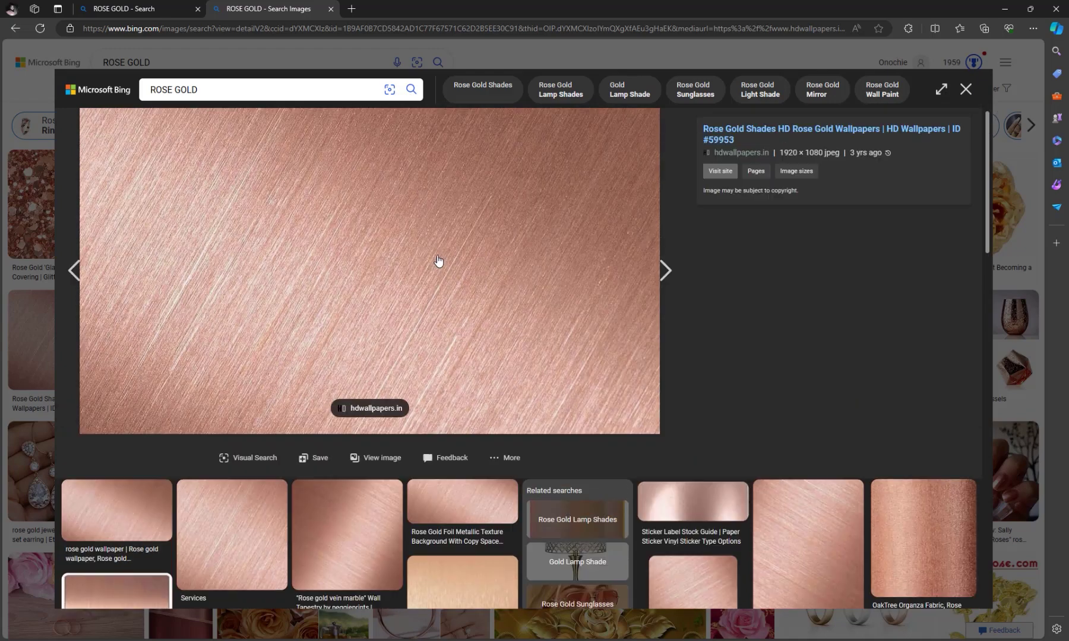
right_click(474, 248)
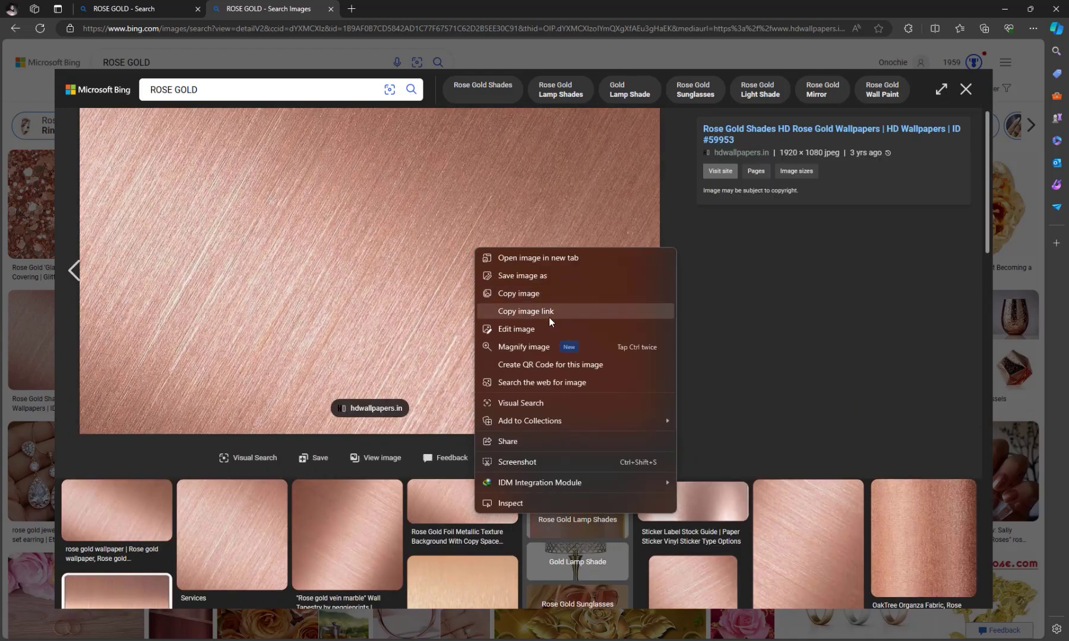
click(536, 276)
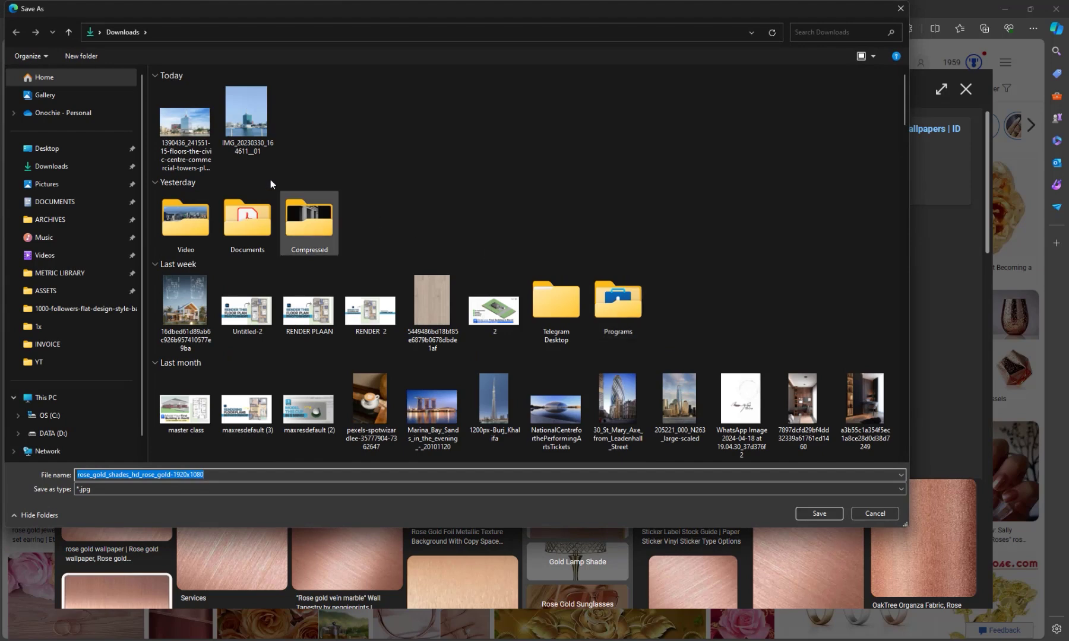
click(900, 8)
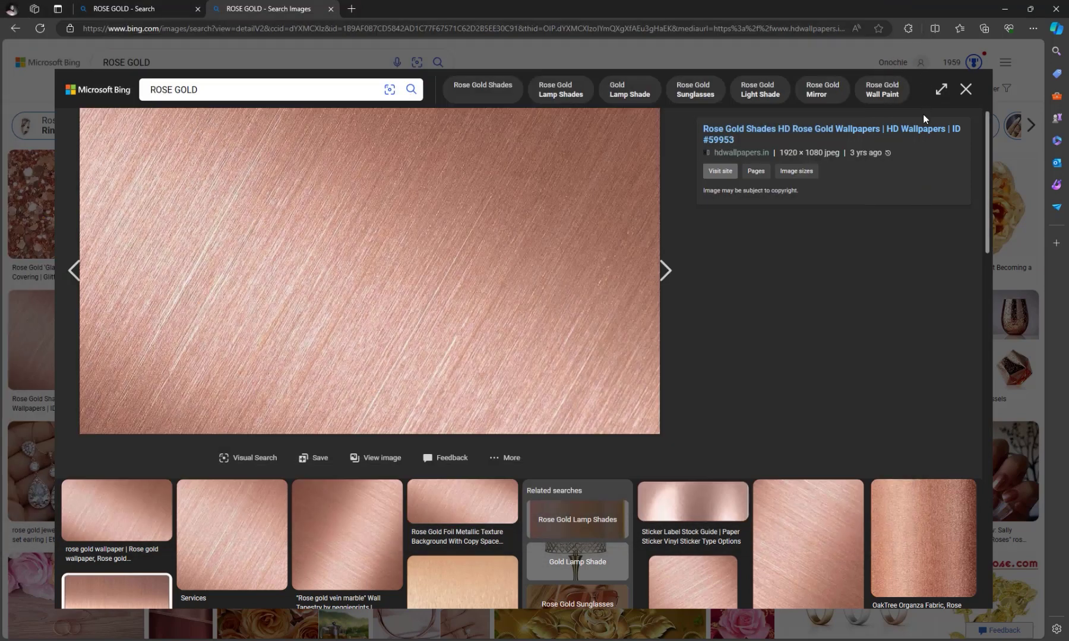
click(966, 91)
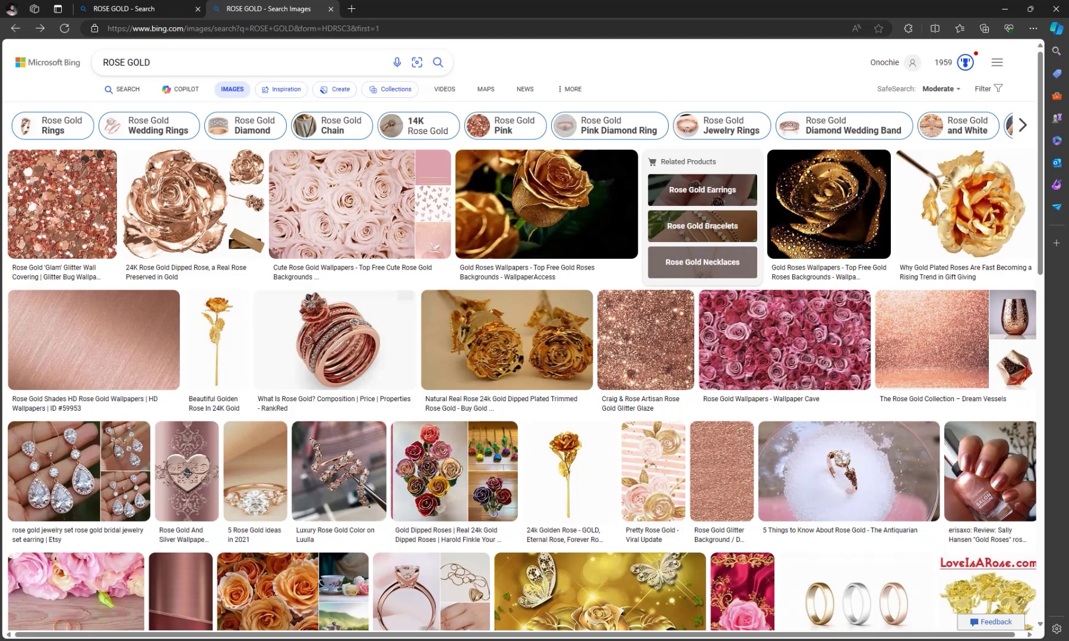
key(alt+Tab)
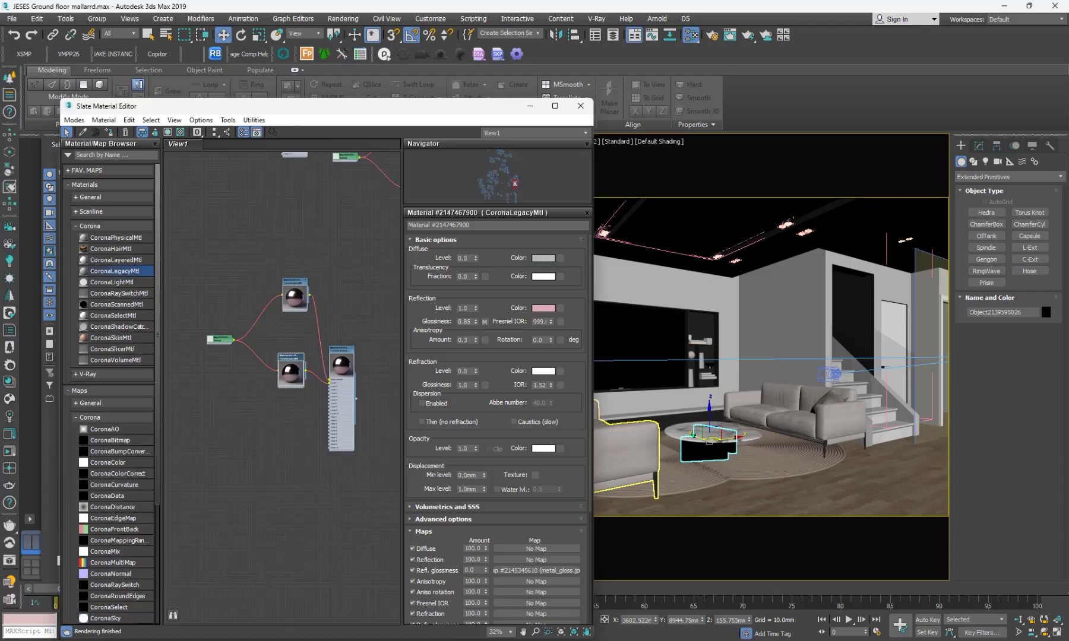
scroll(192, 233, down, 3)
middle_drag(219, 288, 137, 357)
scroll(264, 292, up, 2)
scroll(236, 343, down, 5)
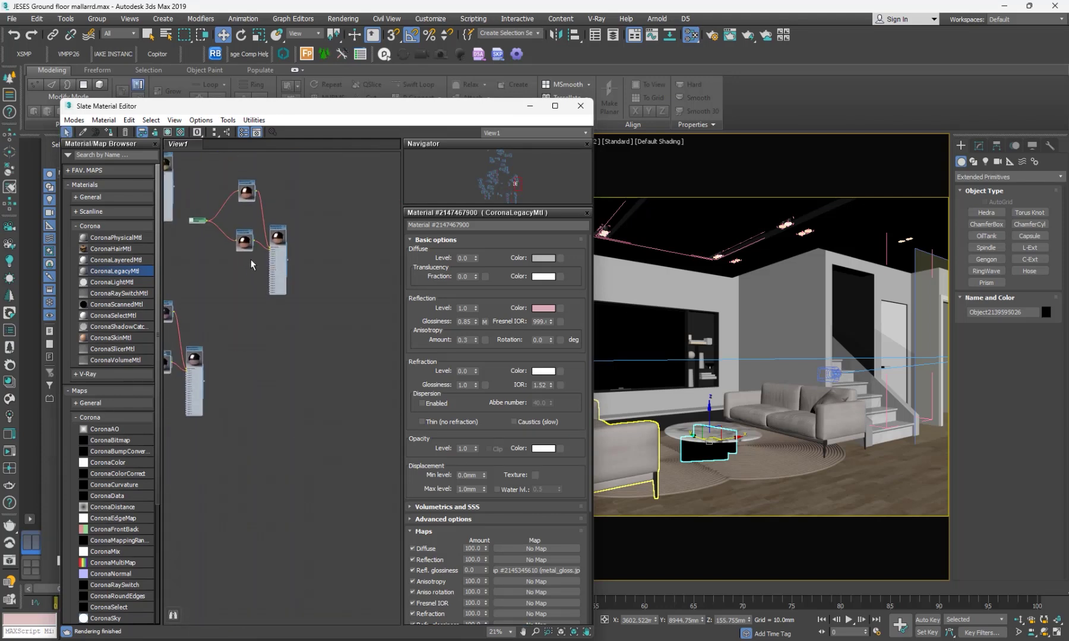
middle_drag(250, 338, 345, 308)
scroll(286, 299, up, 3)
click(257, 202)
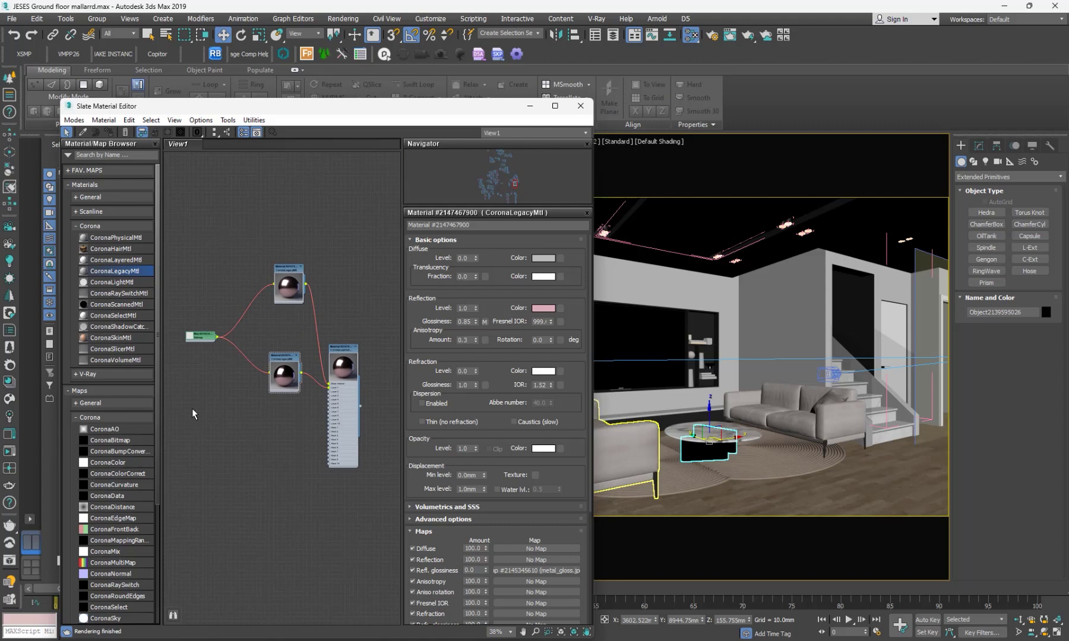
- Drag OIP.jpeg from Downloads into the Slate editor as a Bitmap node
mouse_move(369, 640)
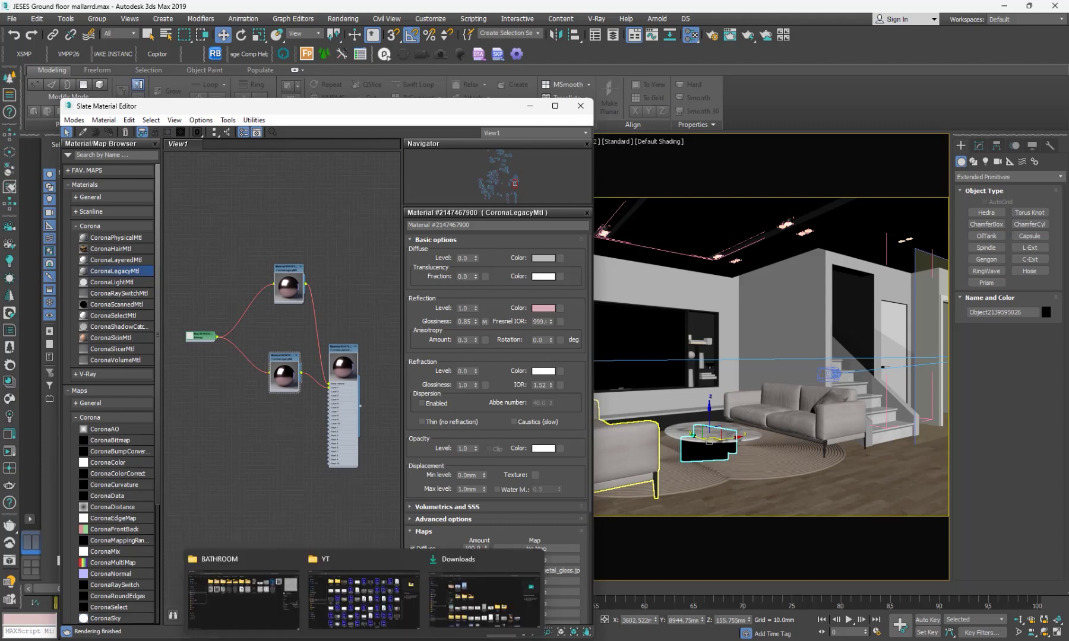
click(459, 603)
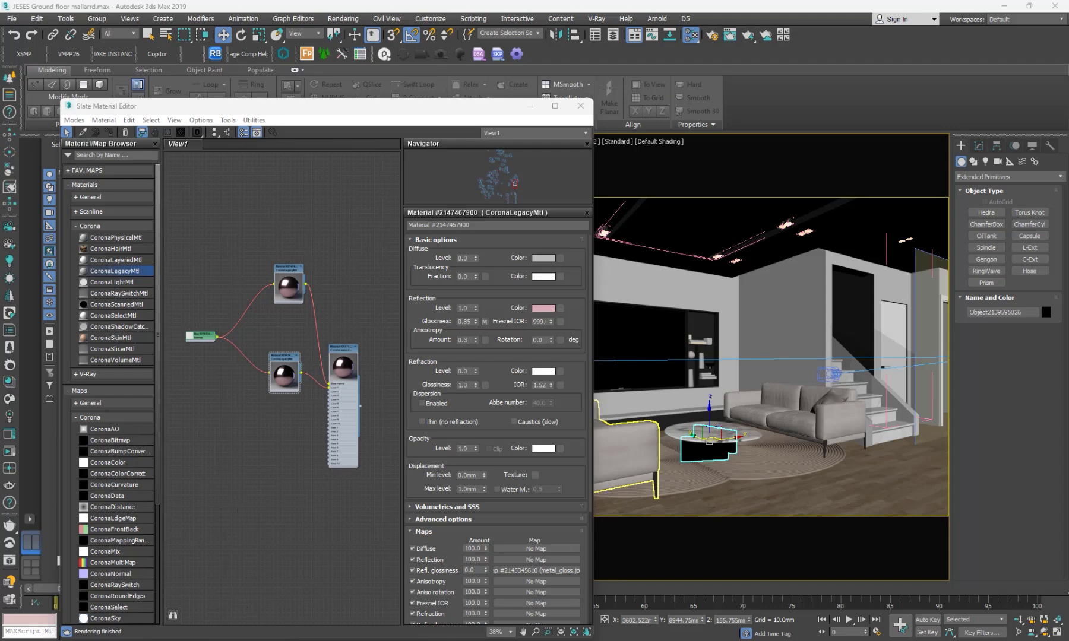
drag(533, 640, 731, 153)
drag(699, 265, 246, 460)
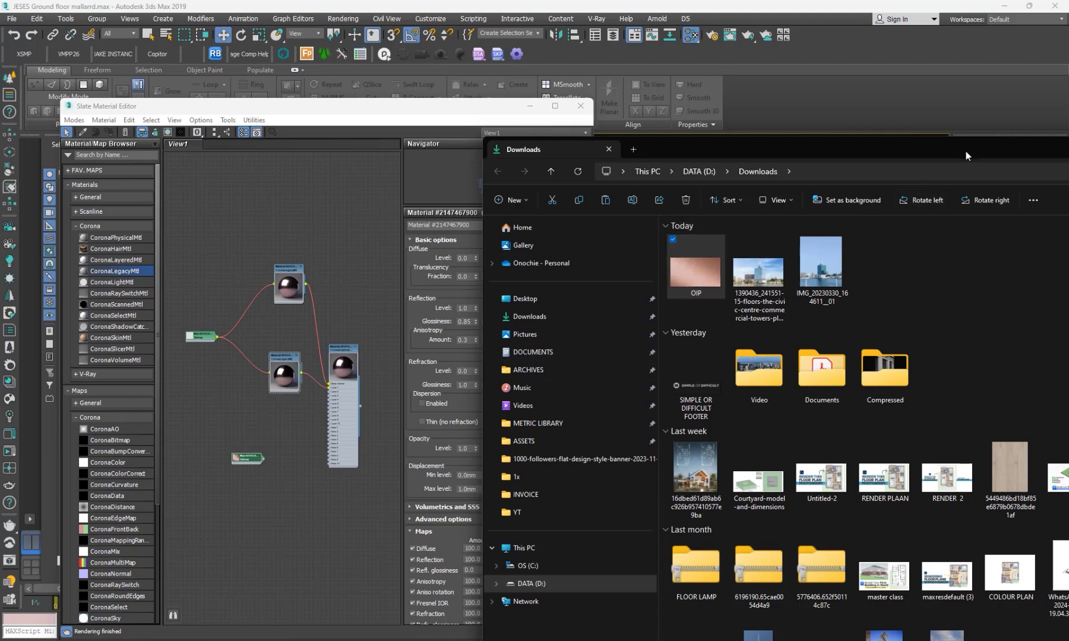
key(alt+Tab)
scroll(249, 463, up, 6)
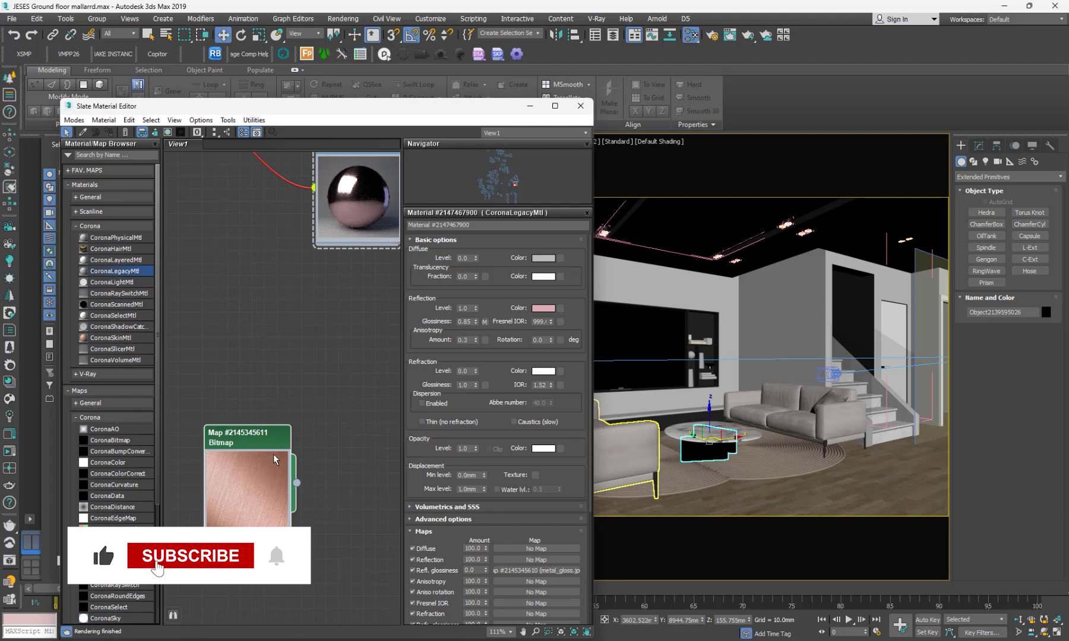
- Open the Bitmap node's Preview Window, enlarge it and move it up and left
right_click(265, 438)
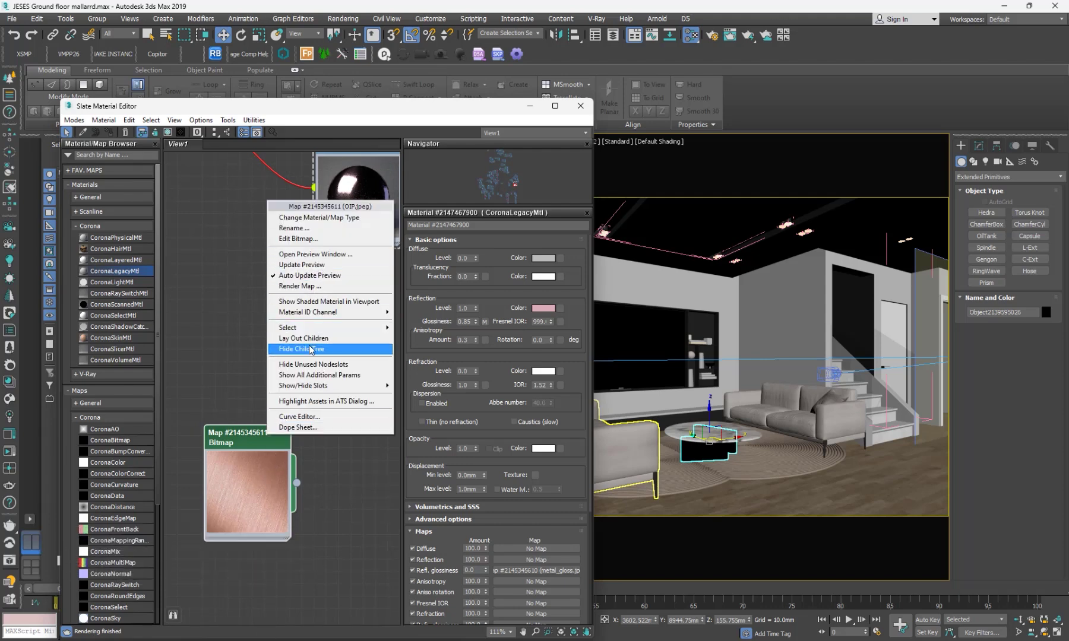
click(320, 266)
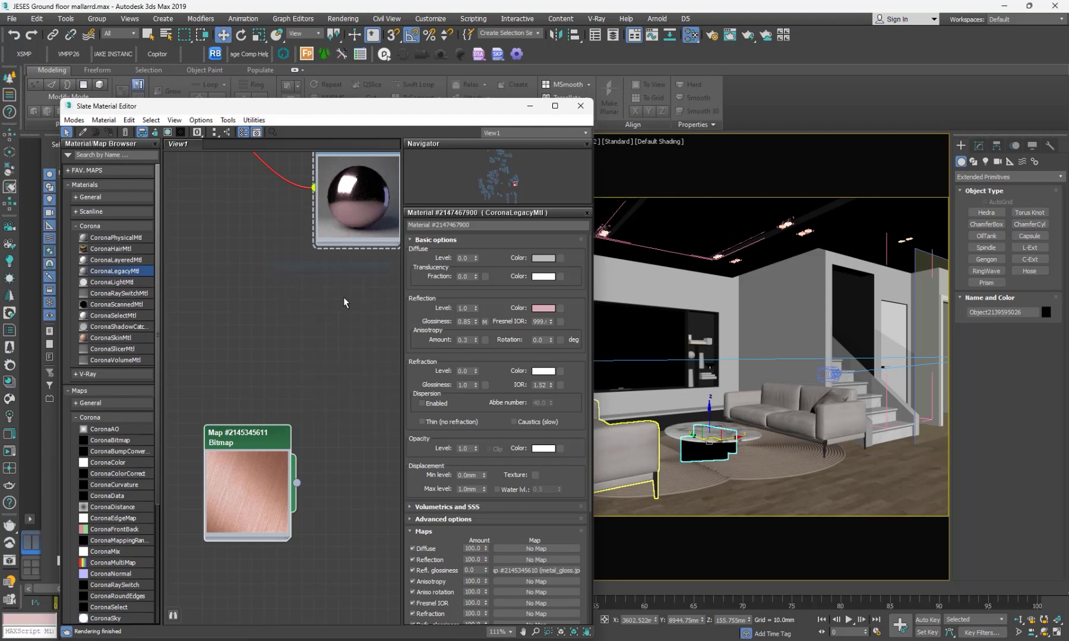
right_click(240, 442)
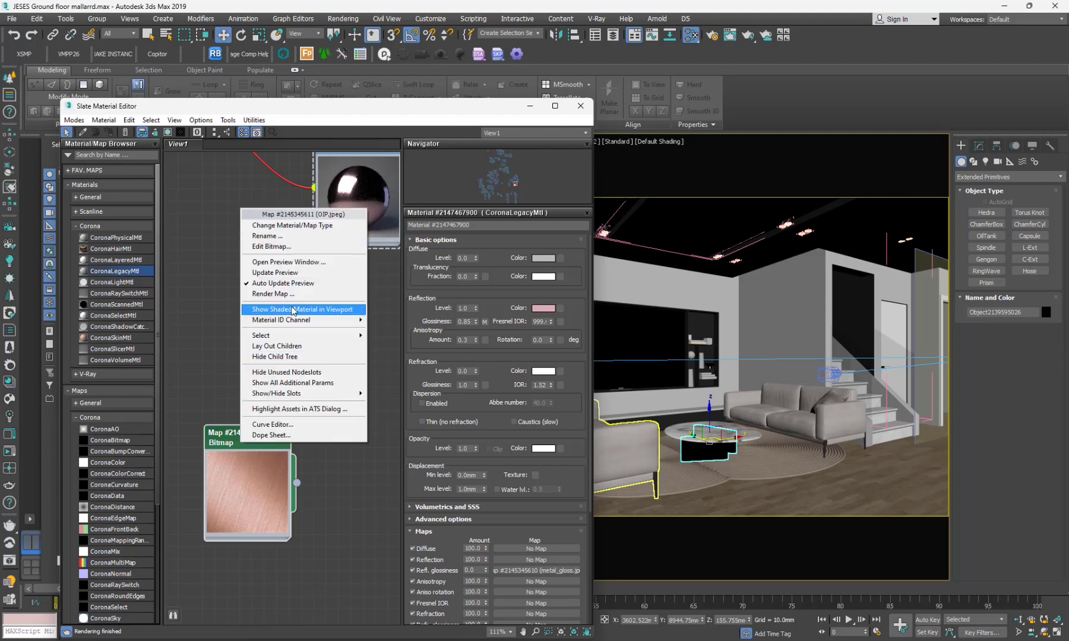
click(288, 263)
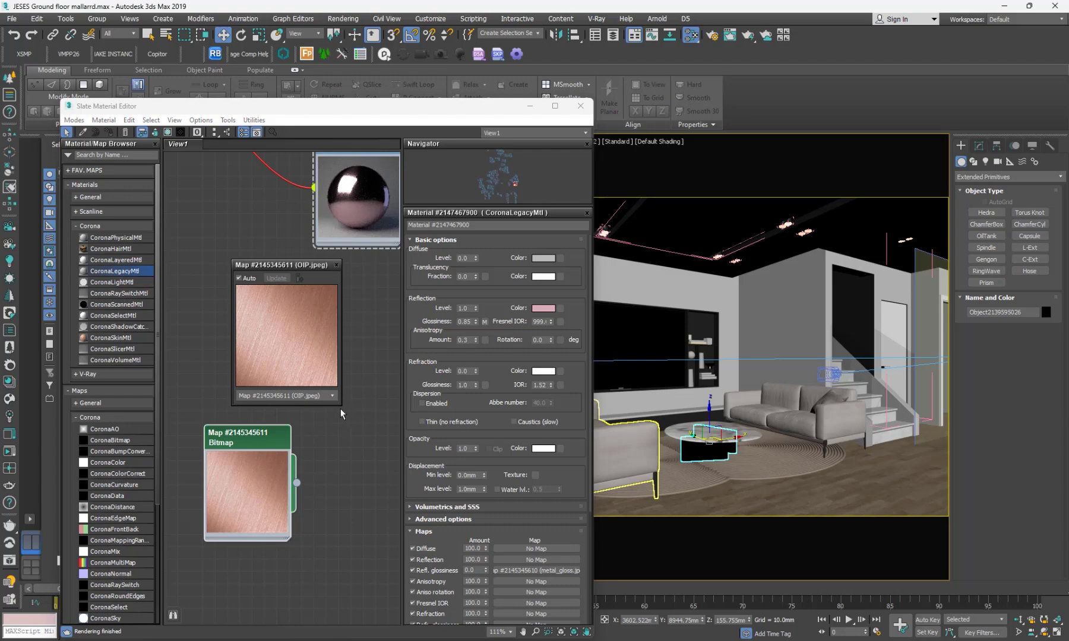
drag(342, 404, 532, 597)
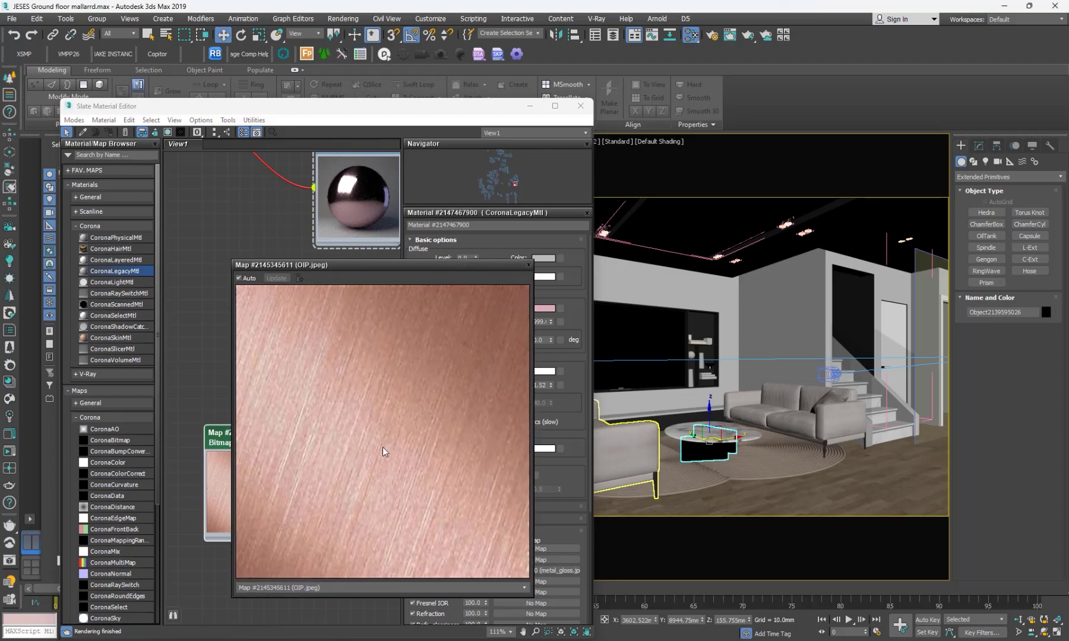
drag(360, 268, 270, 250)
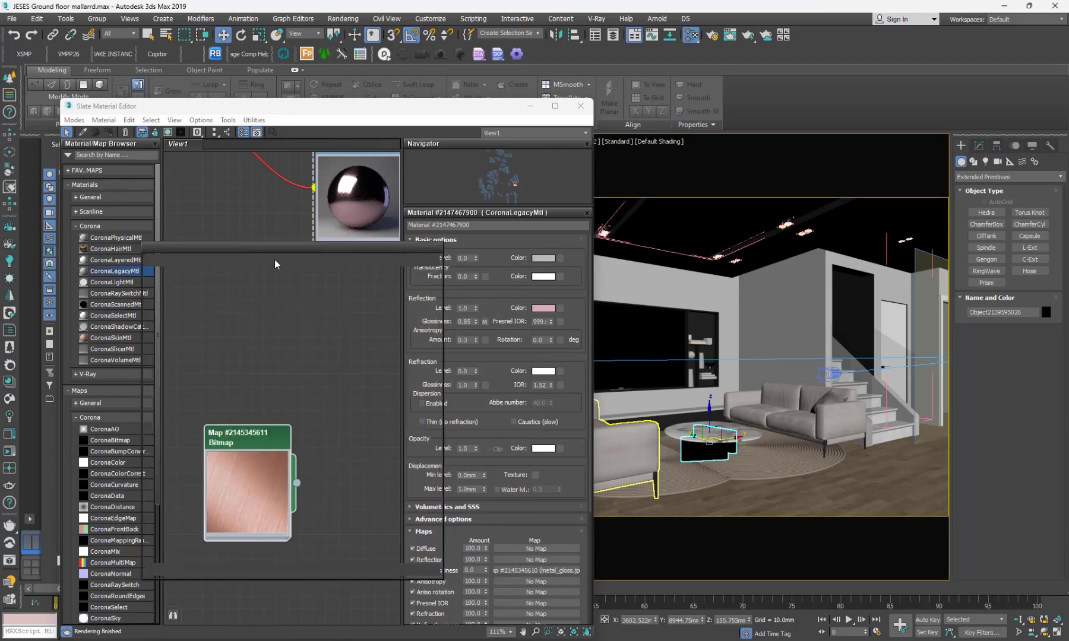
- Maximize the Slate editor, centre the material nodes and open the top CoronaLegacyMtl
click(554, 105)
middle_drag(656, 192, 735, 303)
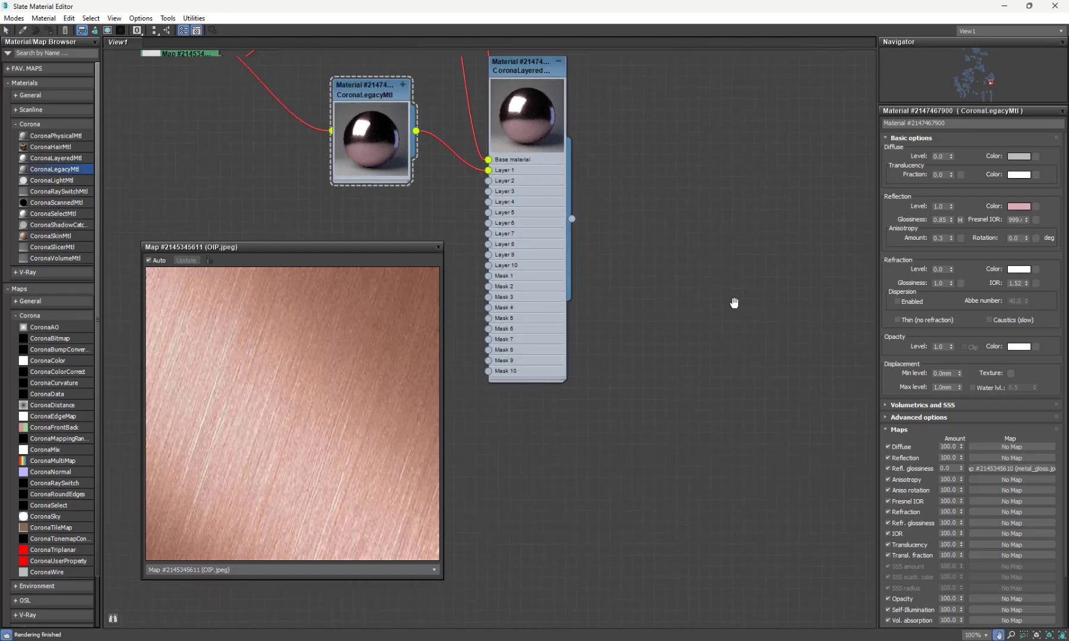
scroll(628, 225, down, 3)
middle_drag(627, 224, 692, 370)
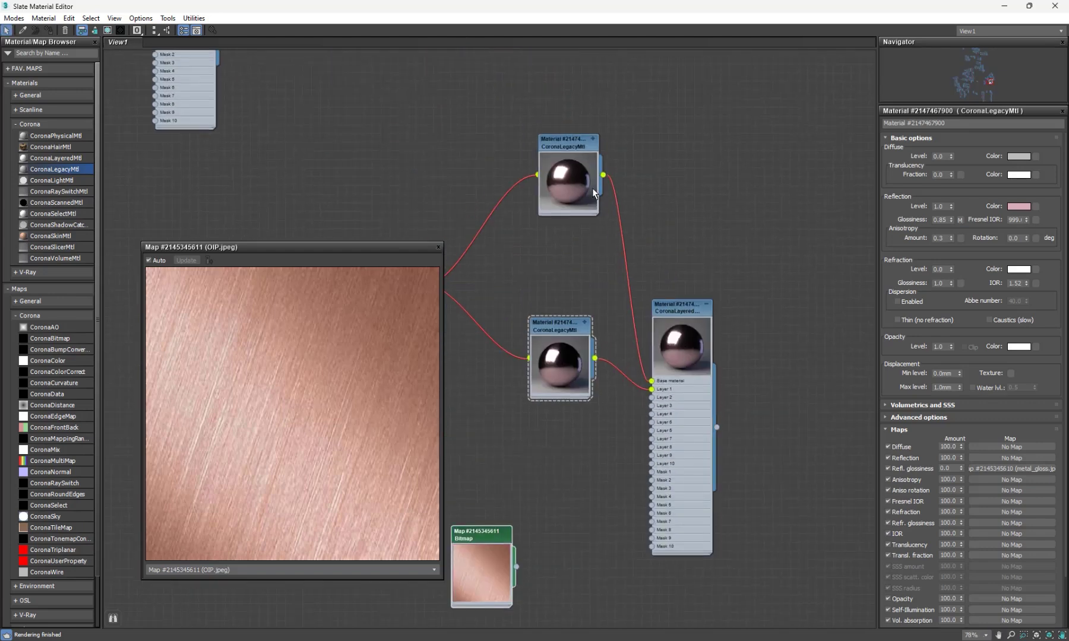
double_click(560, 142)
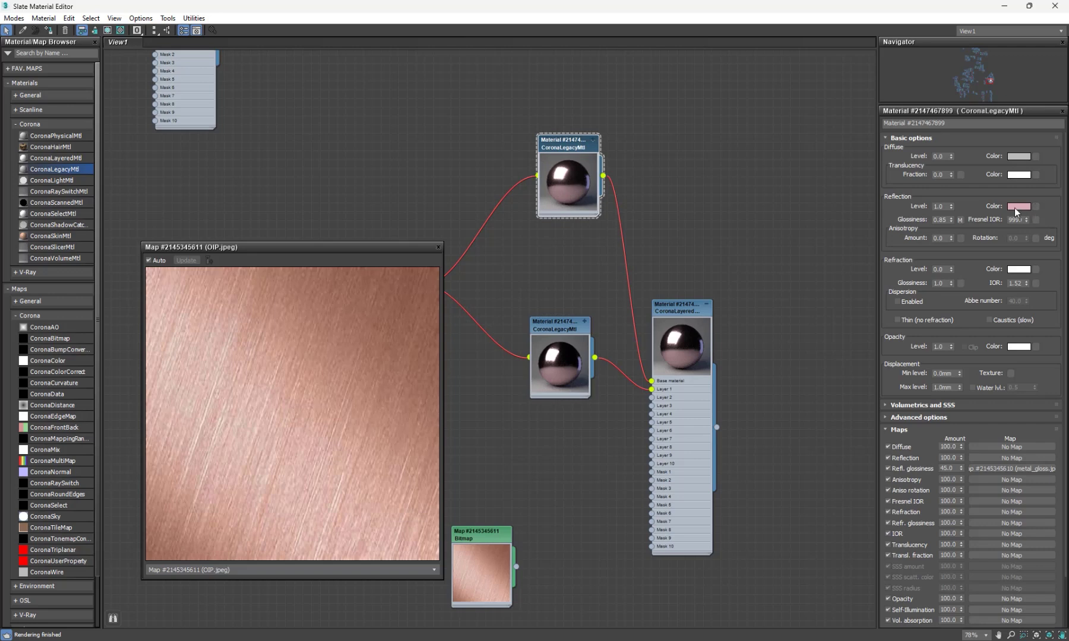
- Eyedrop a rose-copper reflection colour (186, 117, 98) from the brushed texture, then close the preview
click(1015, 208)
click(533, 271)
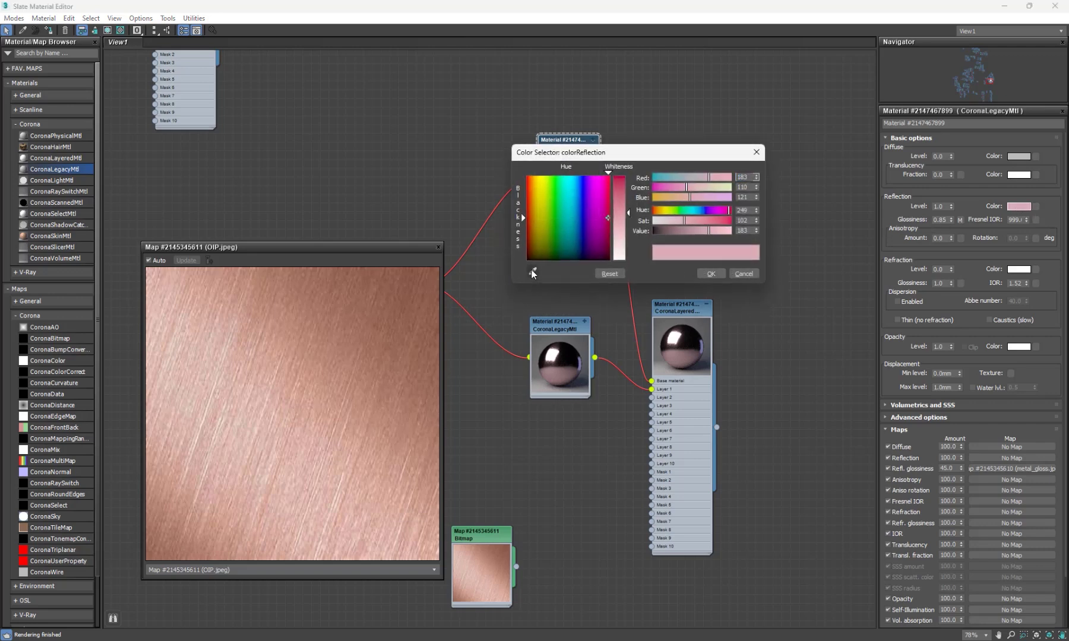
click(410, 287)
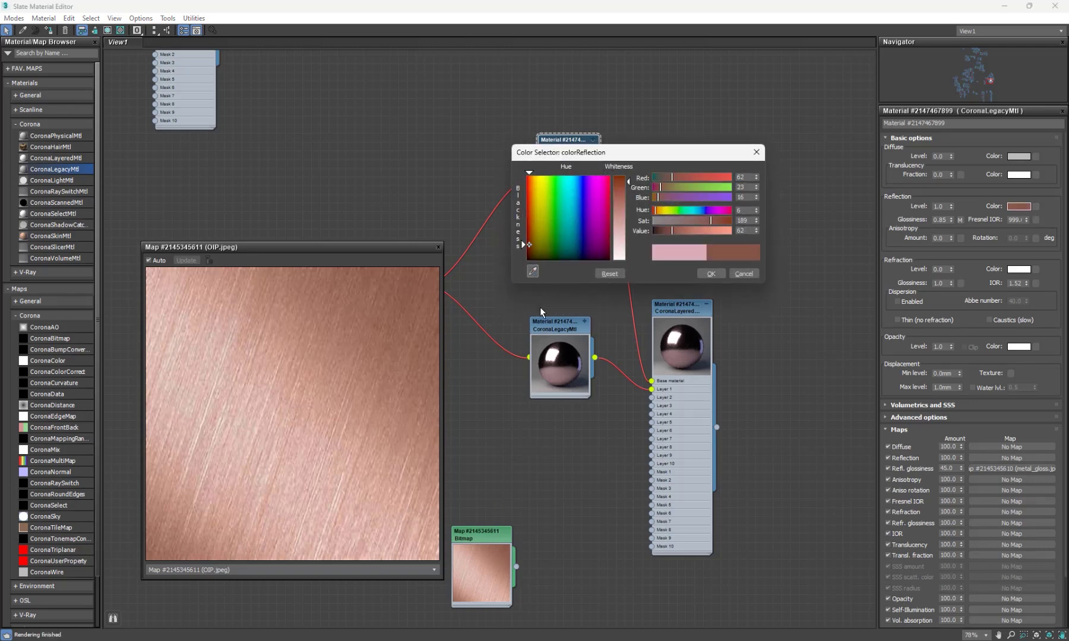
click(493, 557)
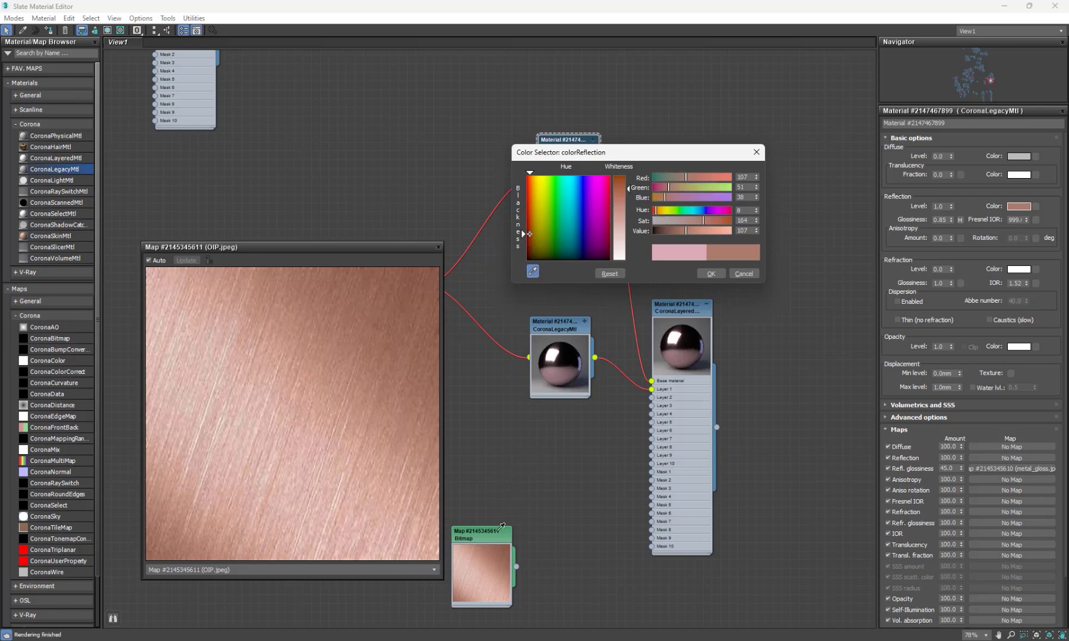
click(544, 487)
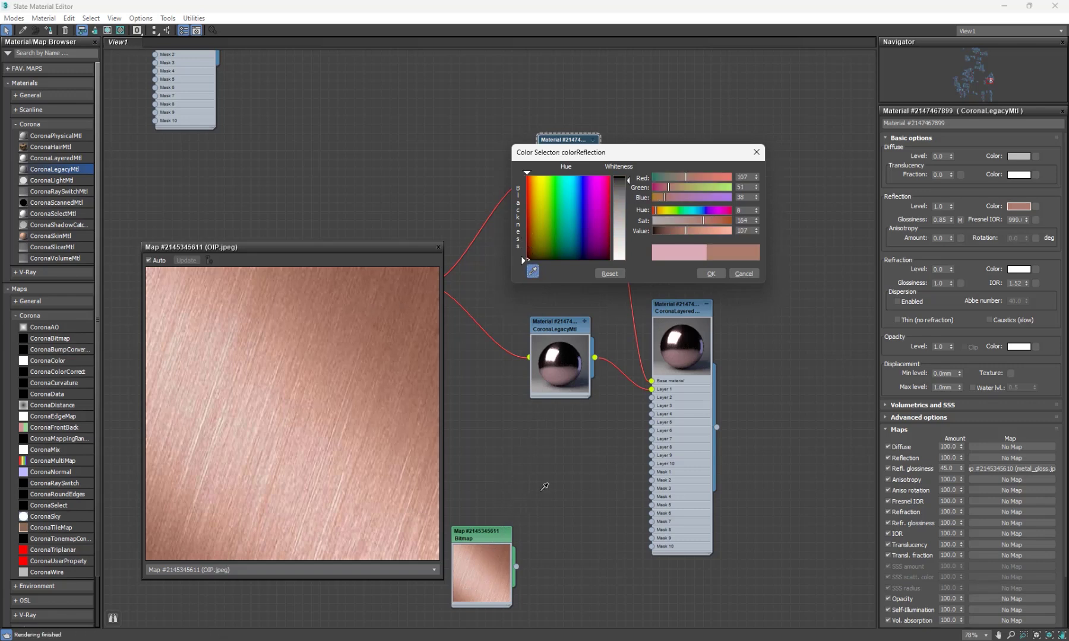
click(533, 270)
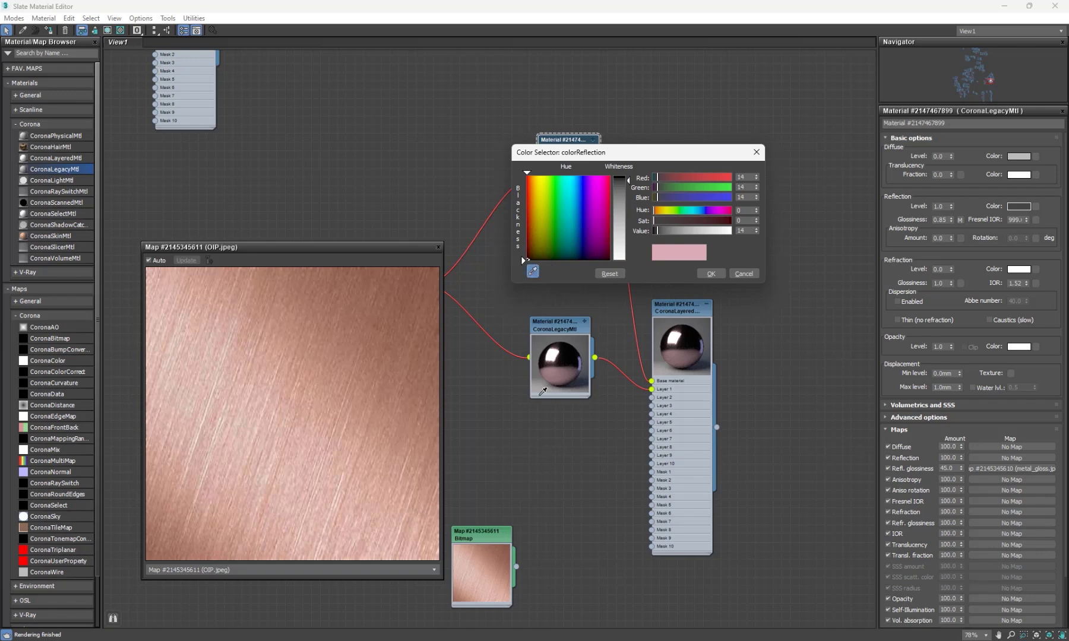
click(499, 561)
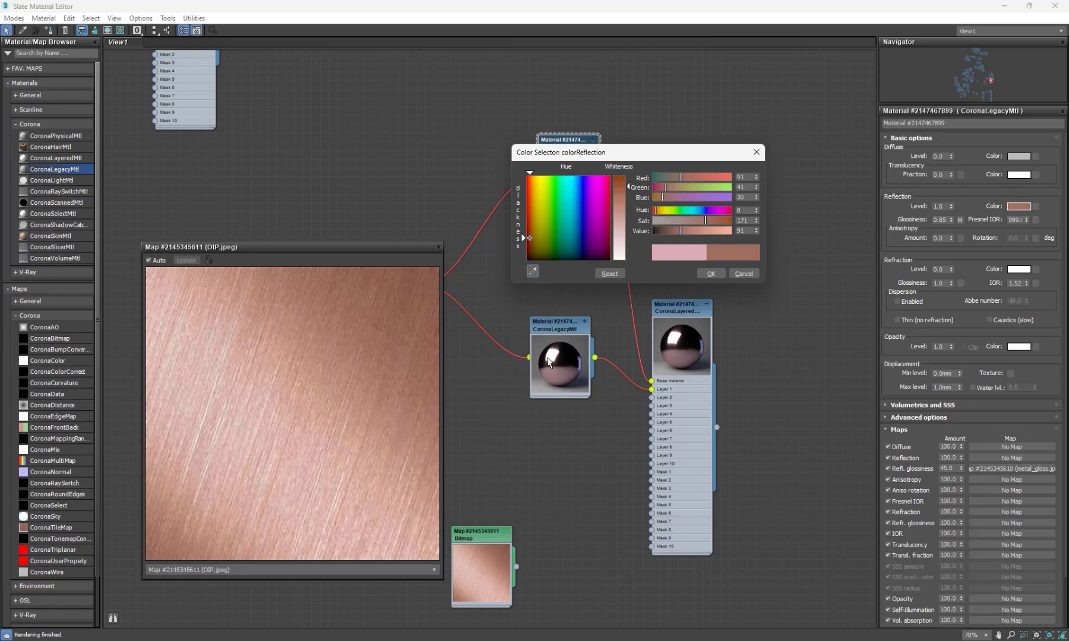
click(533, 272)
click(187, 284)
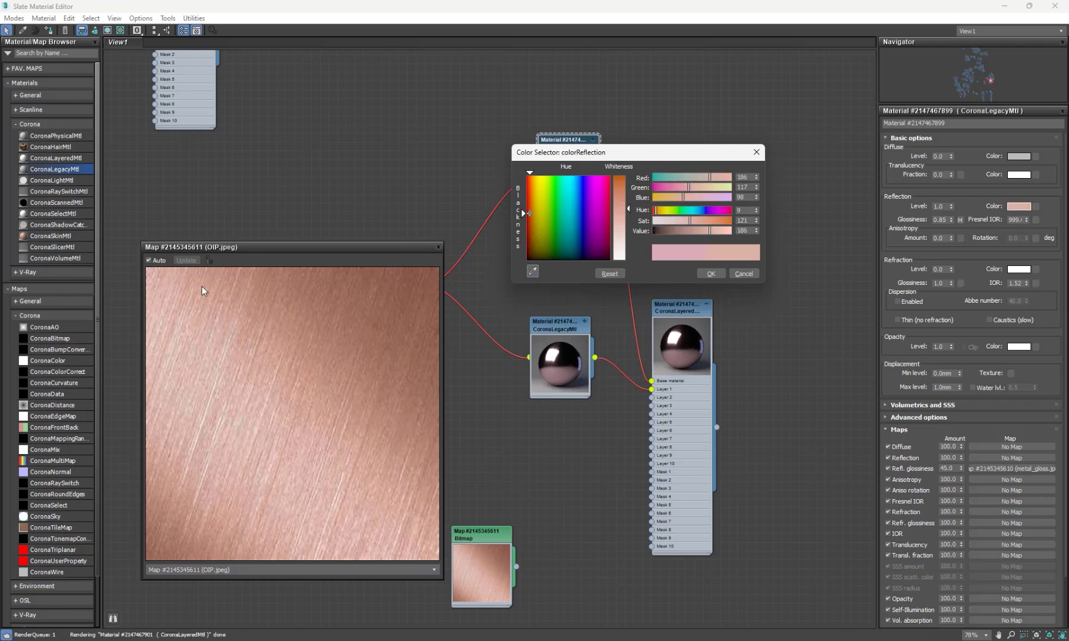
click(702, 272)
click(438, 247)
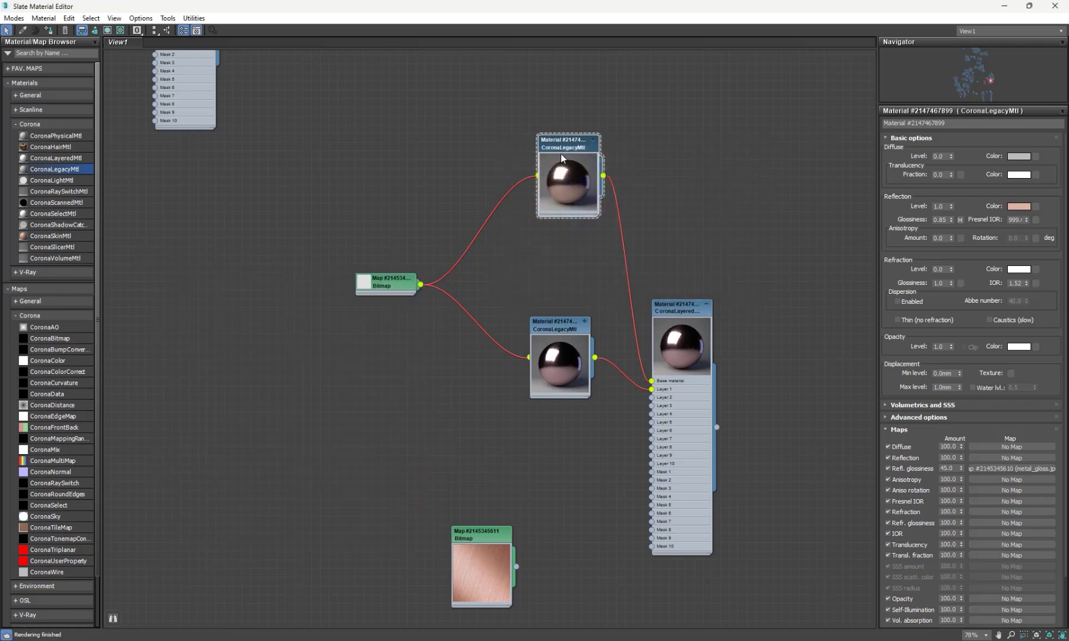
- Copy the upper material's salmon-pink reflection colour onto the lower CoronaLegacyMtl
right_click(1015, 207)
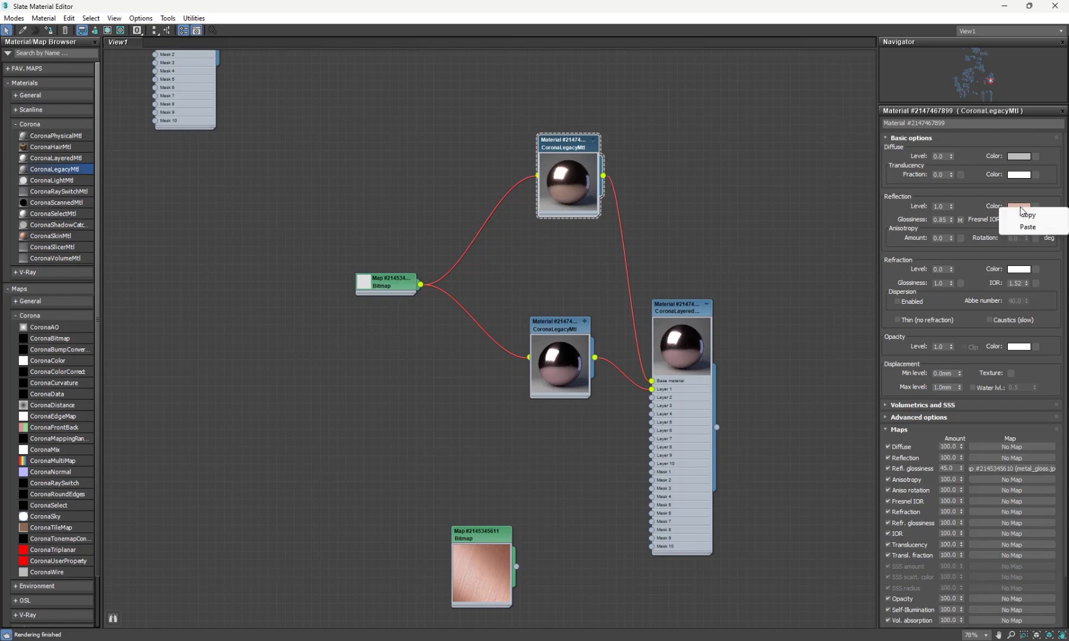
click(1028, 216)
double_click(557, 324)
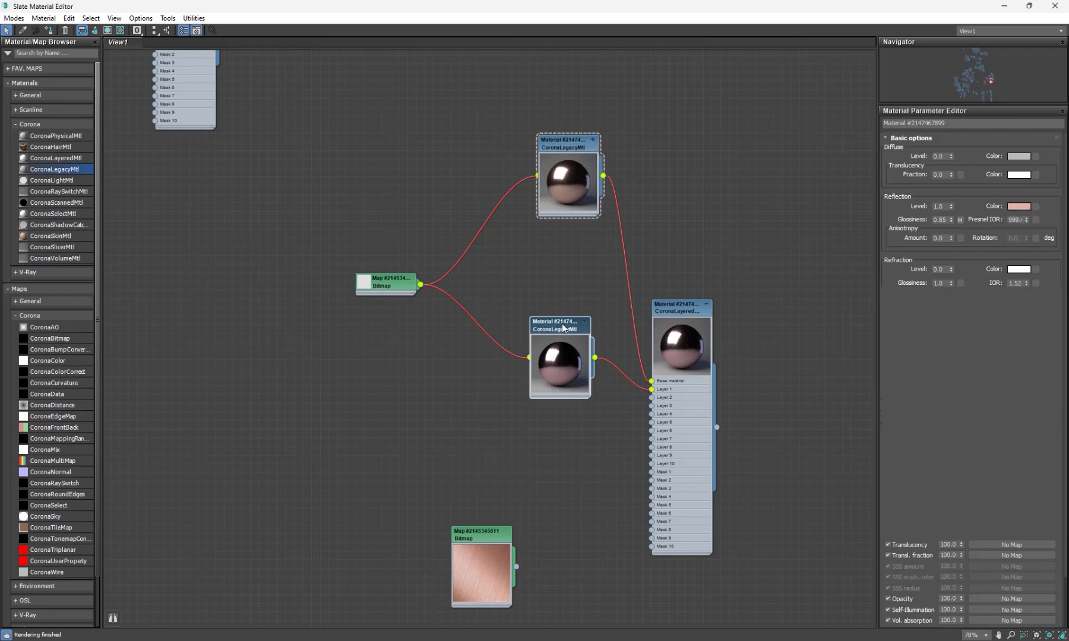
right_click(1013, 209)
click(1030, 231)
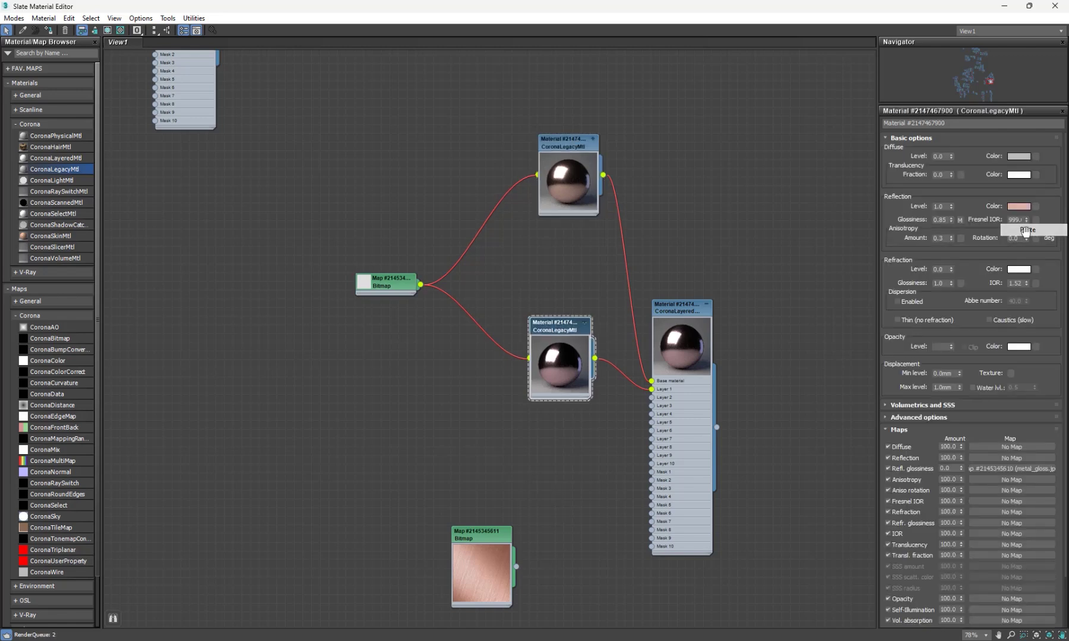
click(736, 268)
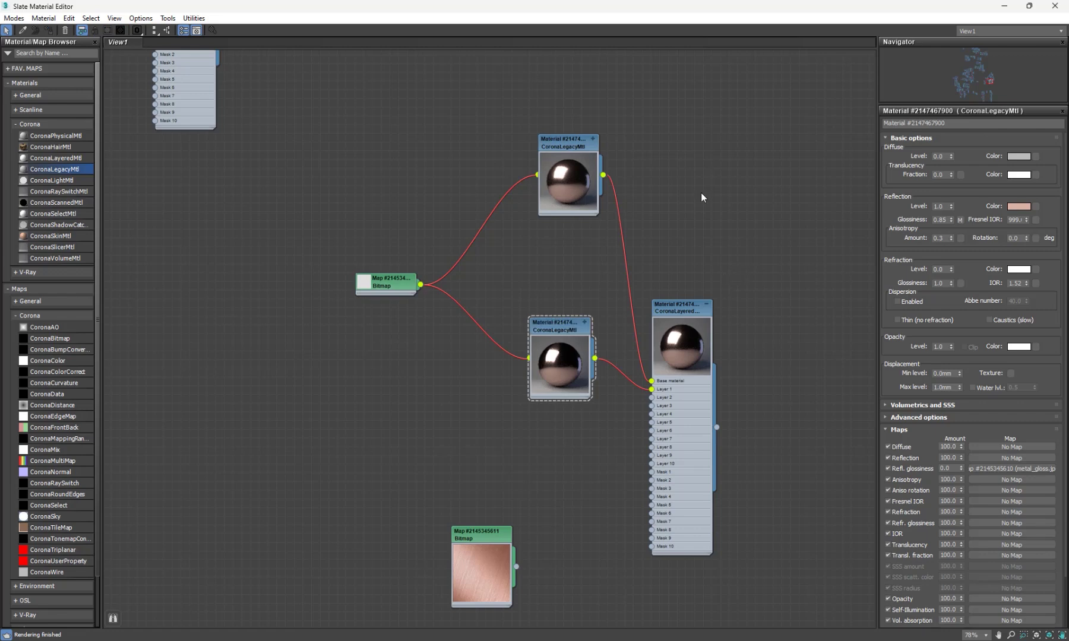
- Restore the Slate editor, open the layered material and view the Corona render, base still gold
drag(636, 6, 337, 104)
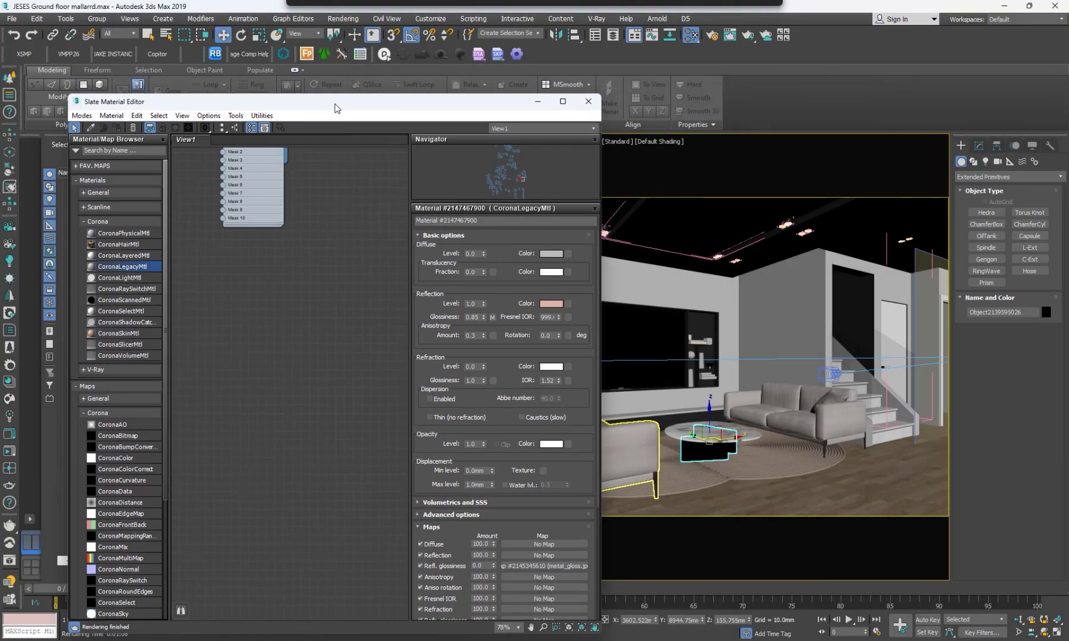
scroll(331, 244, down, 2)
middle_drag(283, 290, 190, 315)
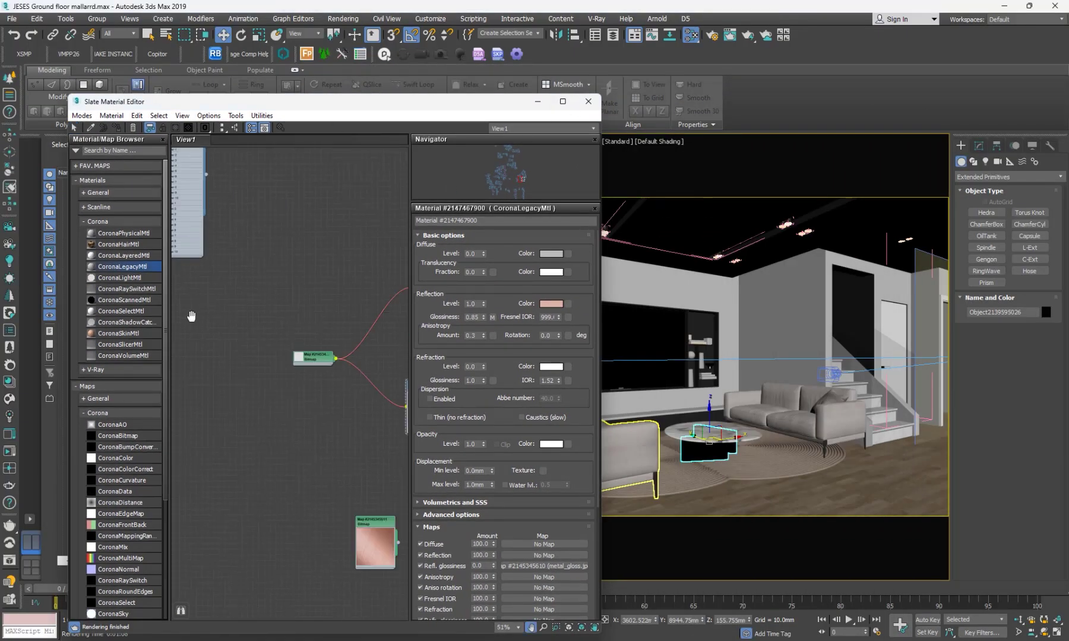
middle_drag(257, 327, 200, 329)
middle_drag(403, 380, 268, 372)
double_click(269, 372)
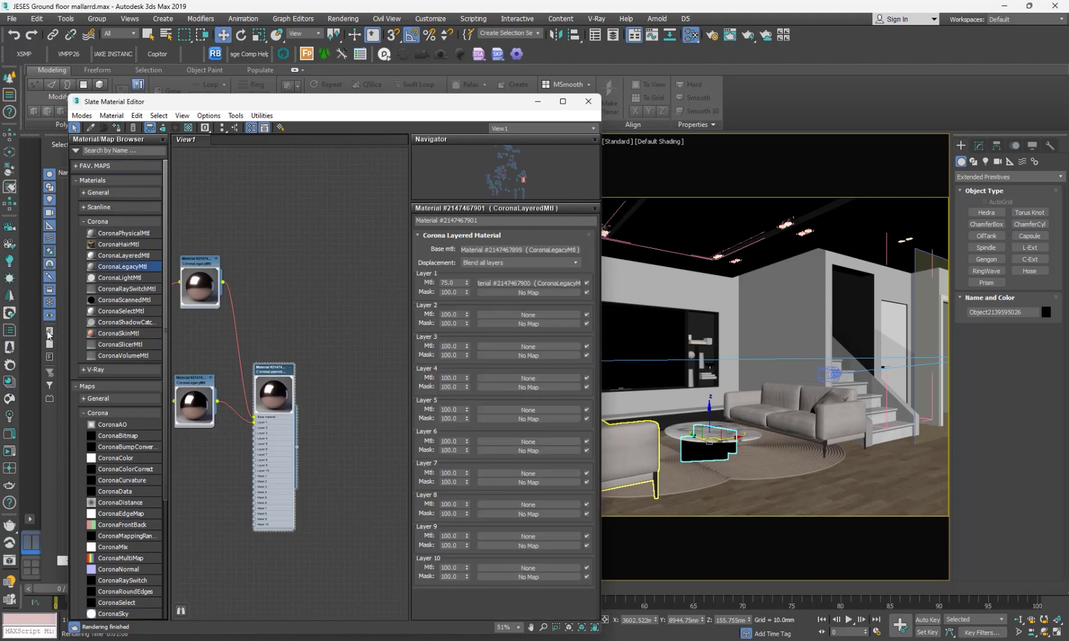
click(10, 453)
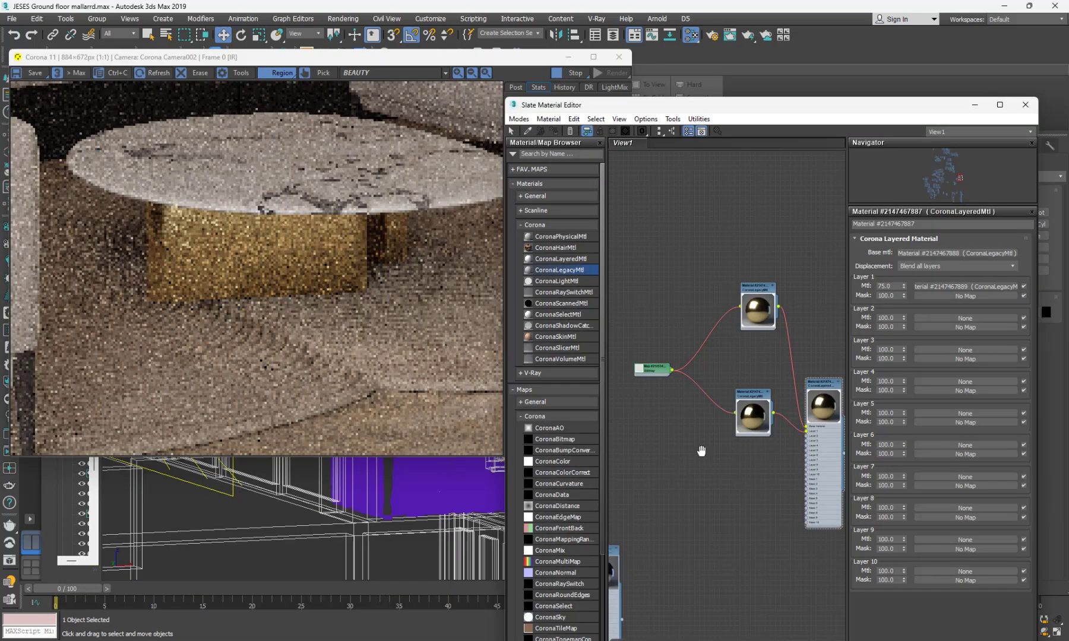
middle_drag(700, 446, 685, 442)
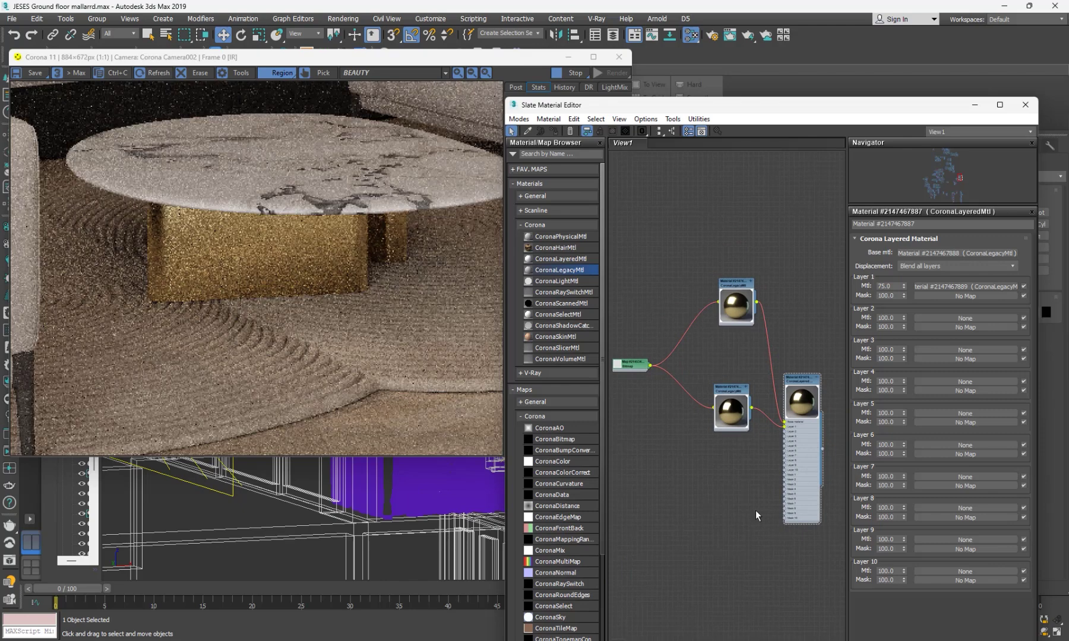
- Box-select the four gold material nodes and Shift-drag a copy above and right
scroll(757, 510, down, 1)
middle_drag(757, 428, 709, 453)
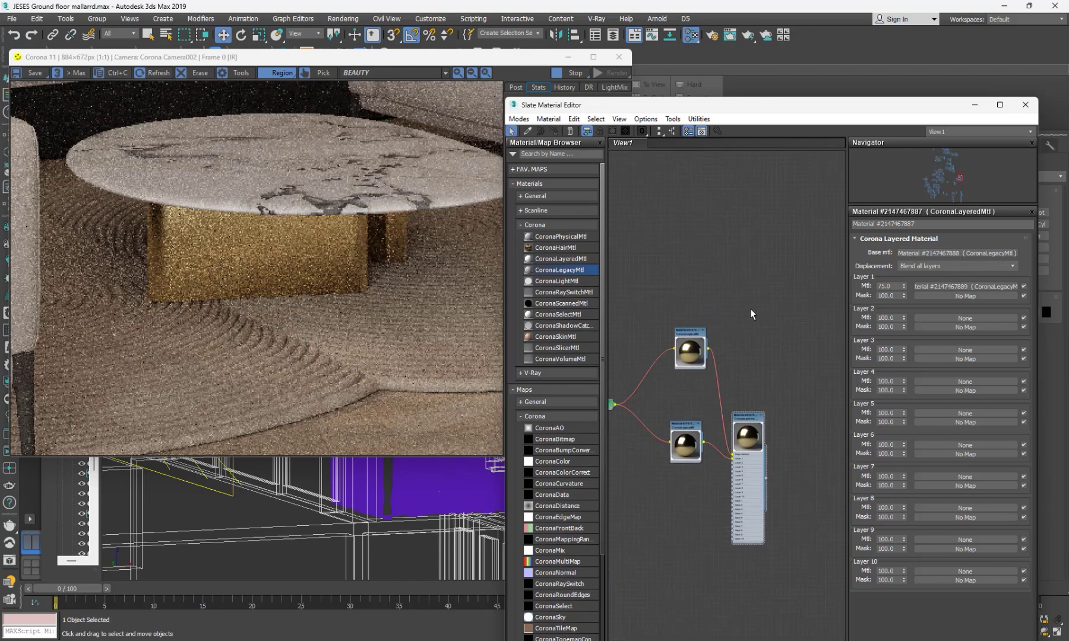
scroll(730, 349, down, 2)
drag(748, 297, 623, 472)
middle_drag(664, 448, 607, 499)
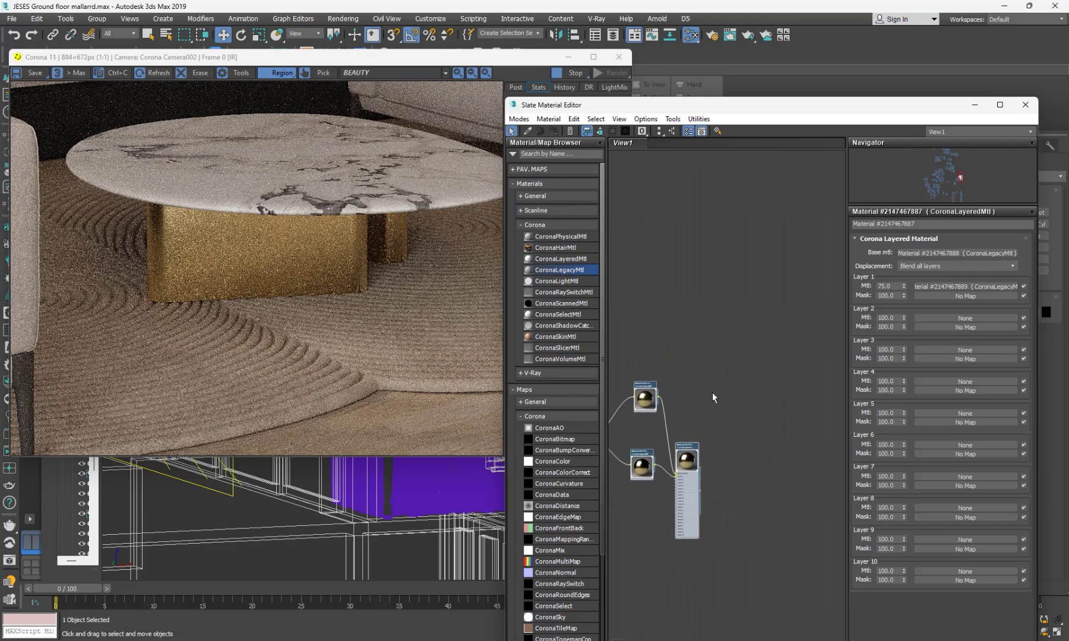
shift+drag(686, 458, 764, 332)
scroll(744, 288, down, 5)
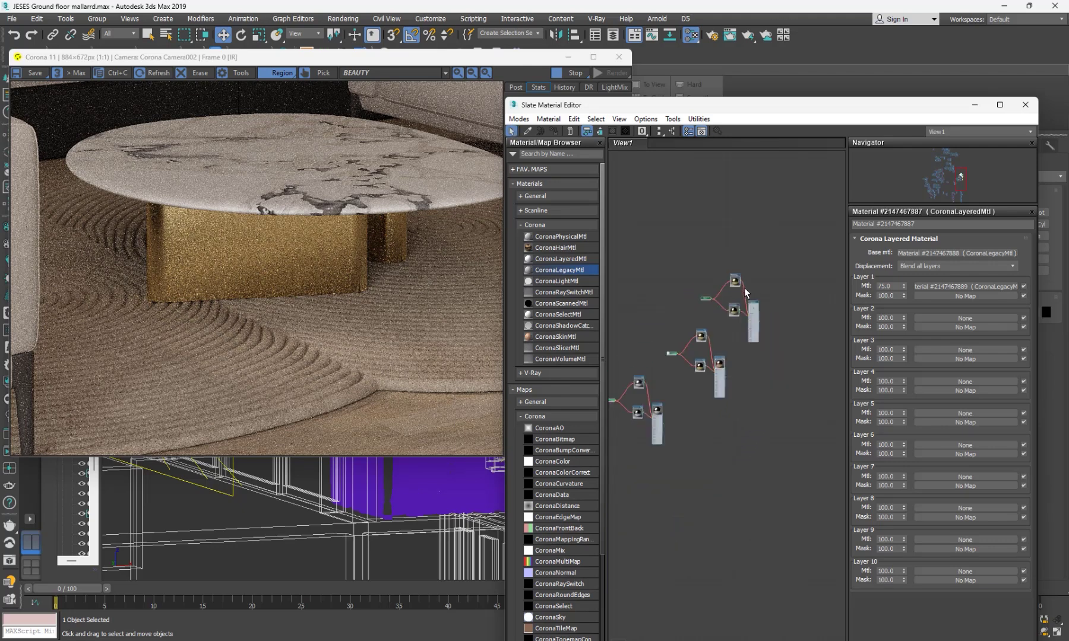
scroll(741, 278, up, 6)
scroll(736, 282, up, 1)
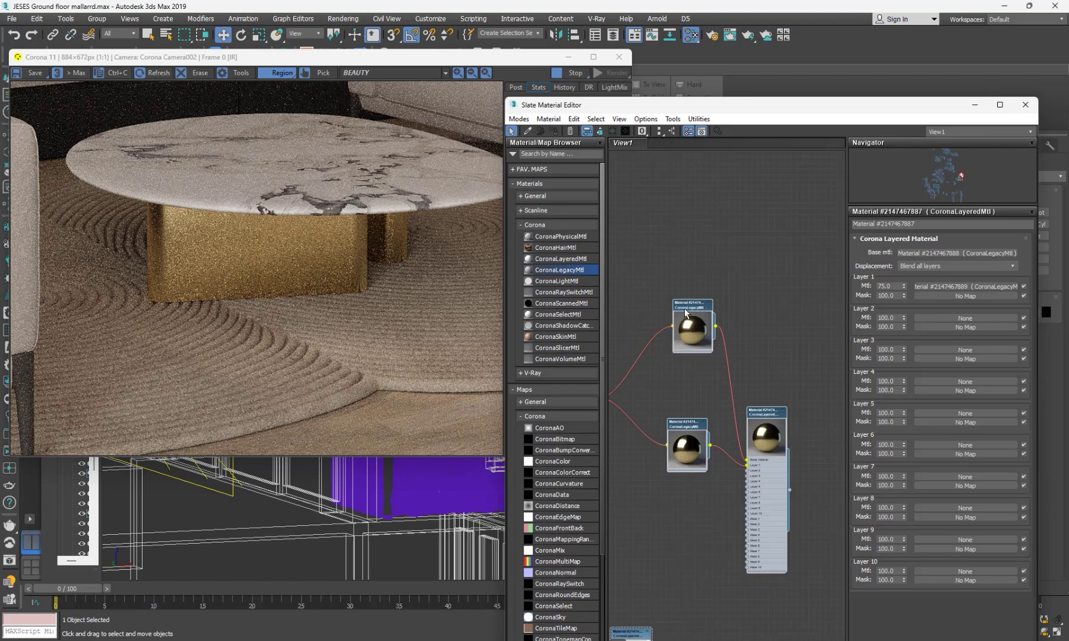
- Set the copied top CoronaLegacyMtl's reflection to desaturated dark grey (Value 64) and copy it
click(684, 307)
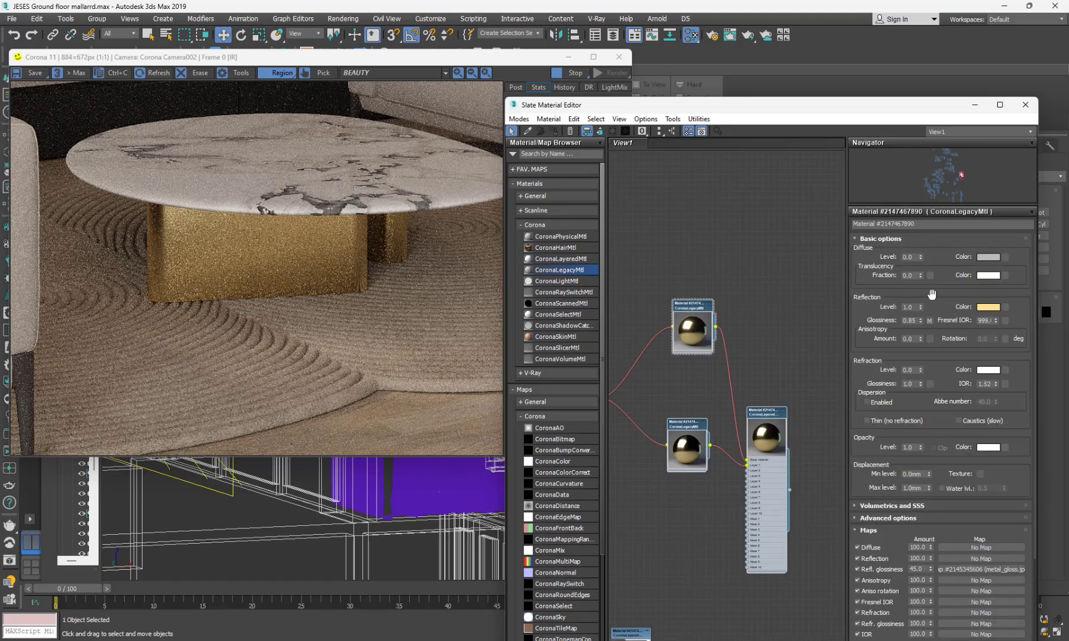
click(989, 307)
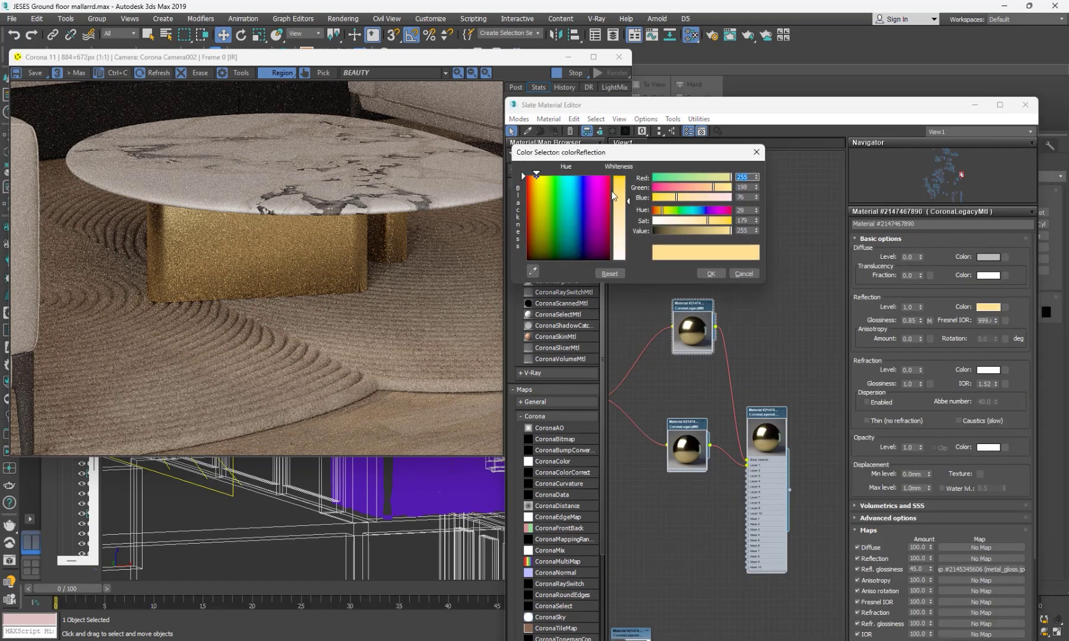
click(745, 229)
click(622, 259)
drag(629, 259, 628, 262)
double_click(744, 231)
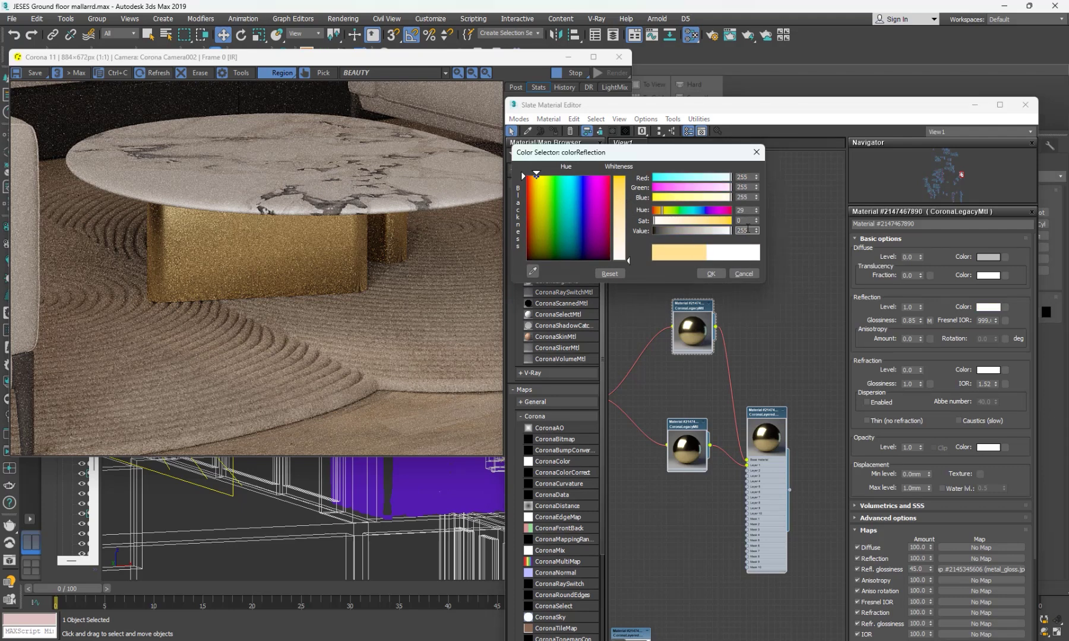
click(691, 231)
drag(686, 232, 669, 232)
click(713, 274)
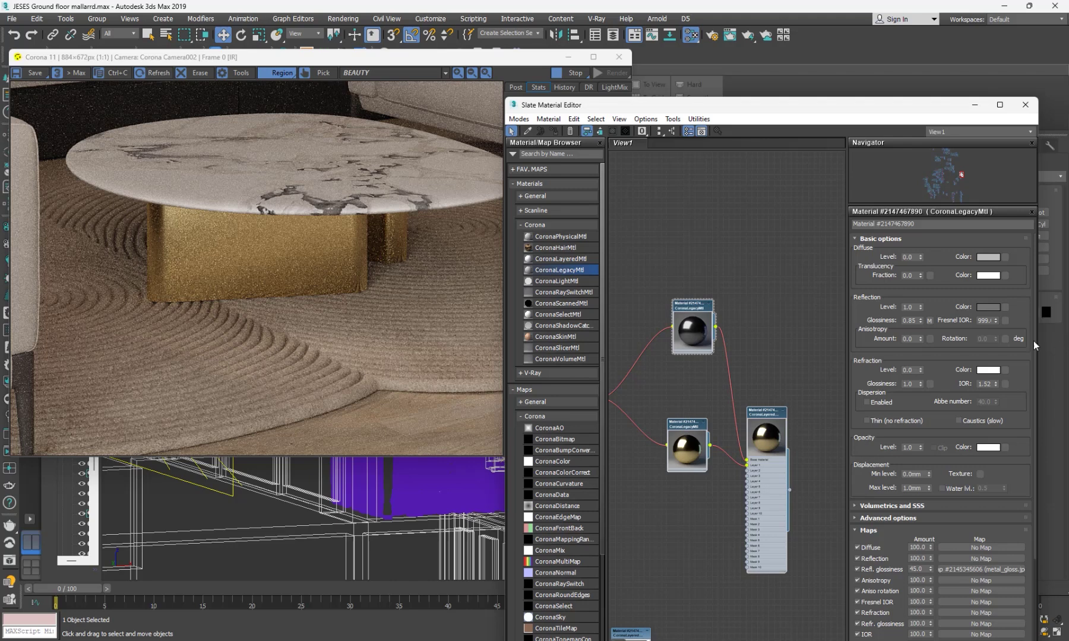
right_click(988, 307)
click(1012, 325)
- Paste the grey reflection onto the lower CoronaLegacyMtl and select the copied CoronaLayeredMtl
right_click(989, 307)
click(1012, 328)
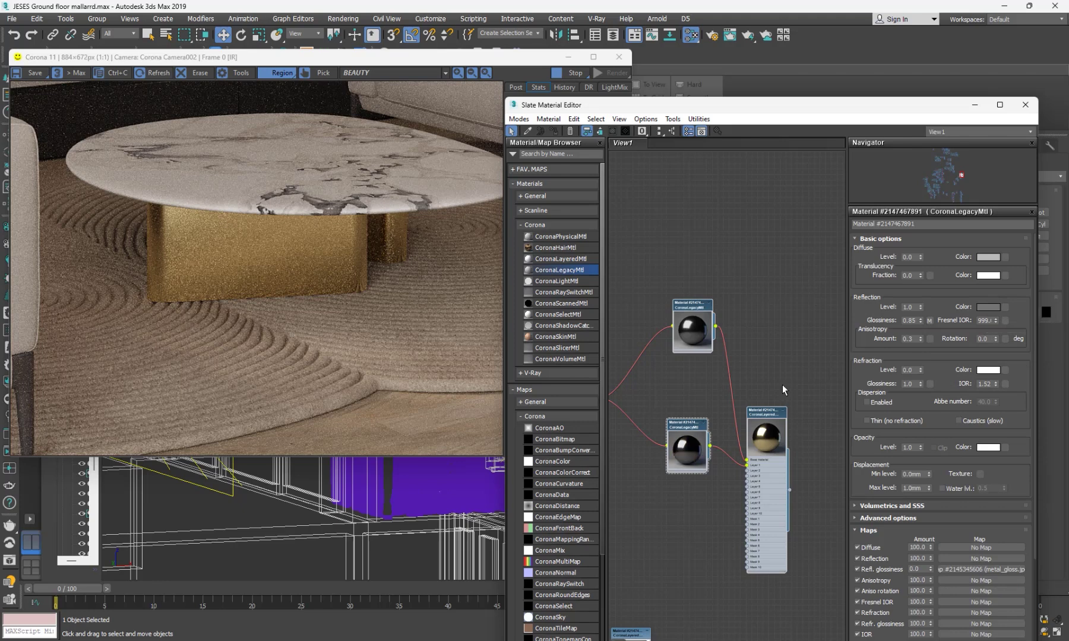
double_click(780, 414)
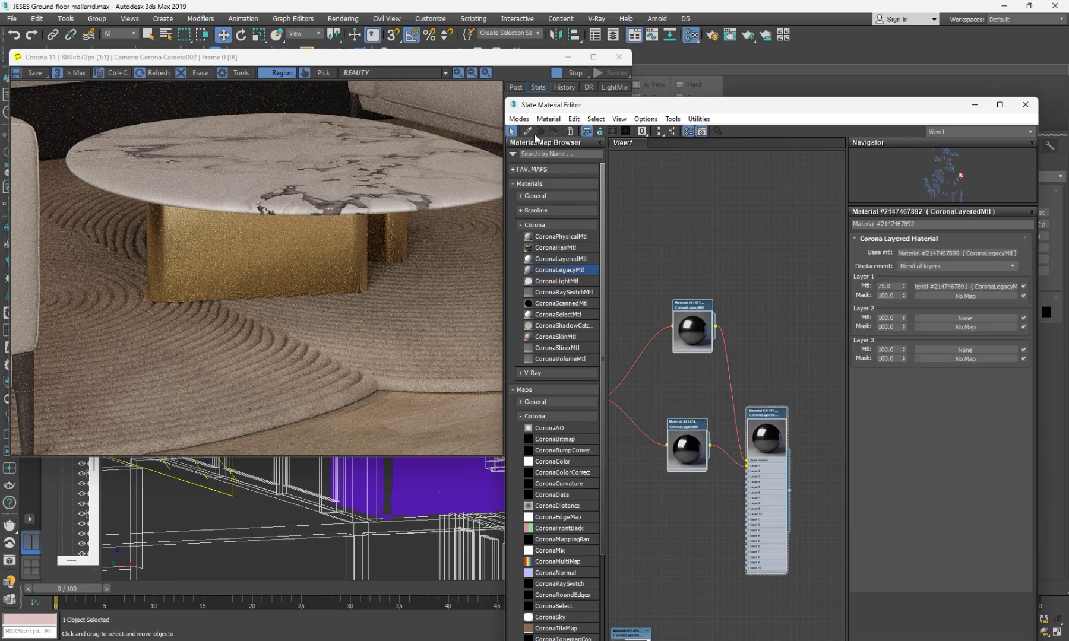
click(758, 267)
click(766, 414)
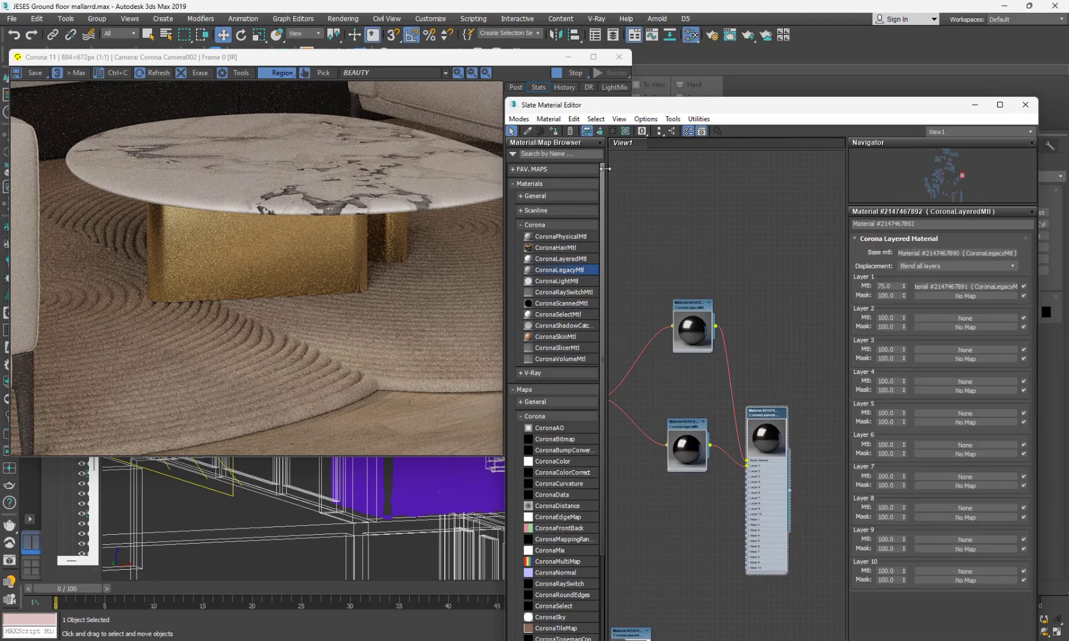
scroll(185, 213, up, 2)
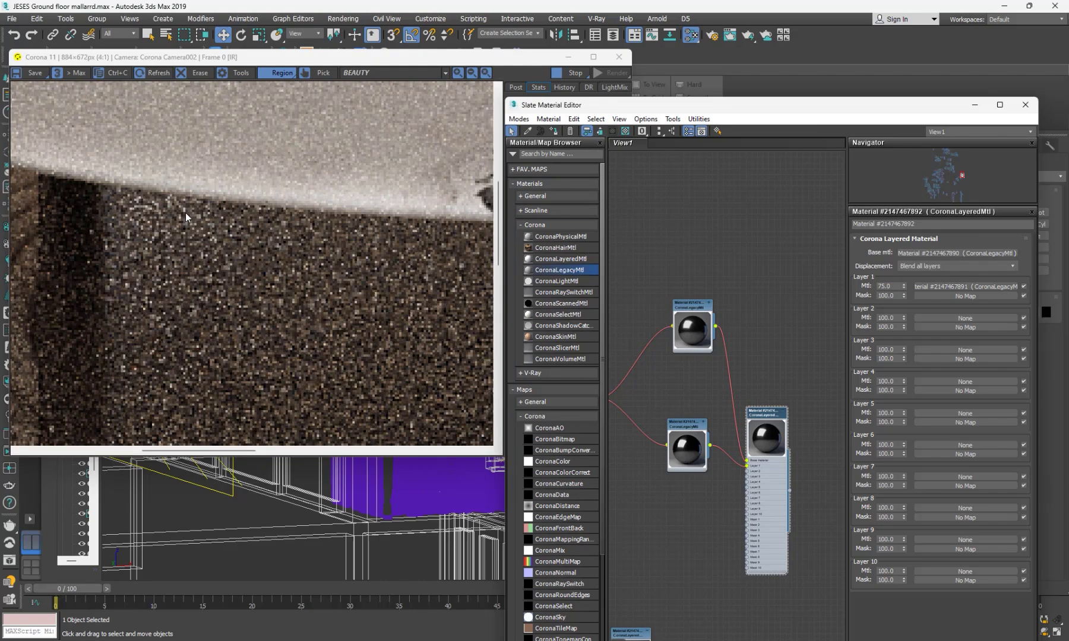
scroll(163, 285, down, 2)
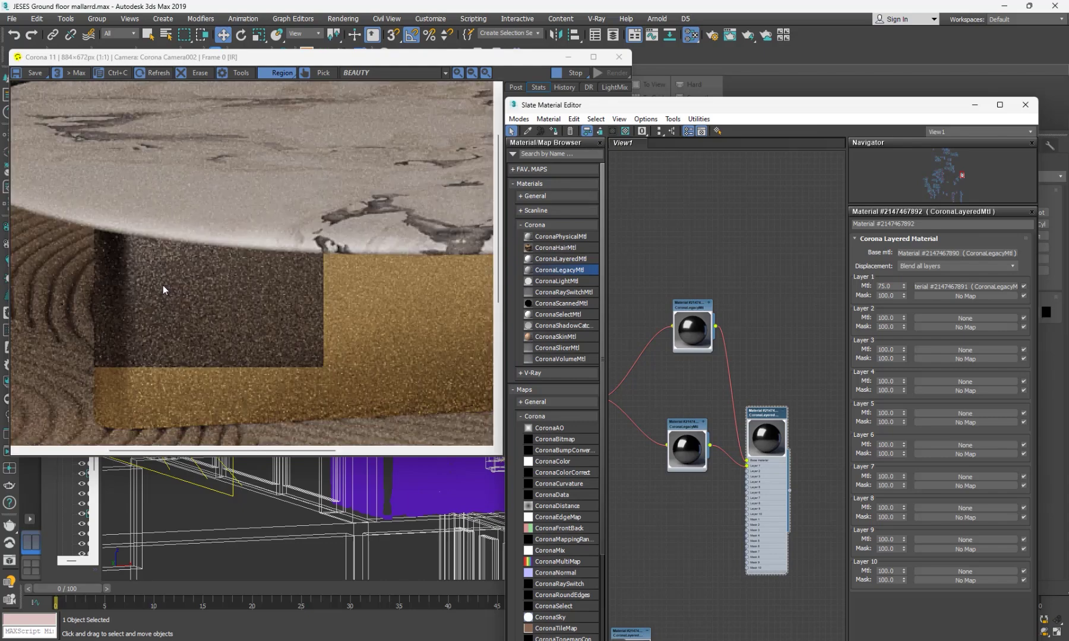
scroll(361, 257, up, 1)
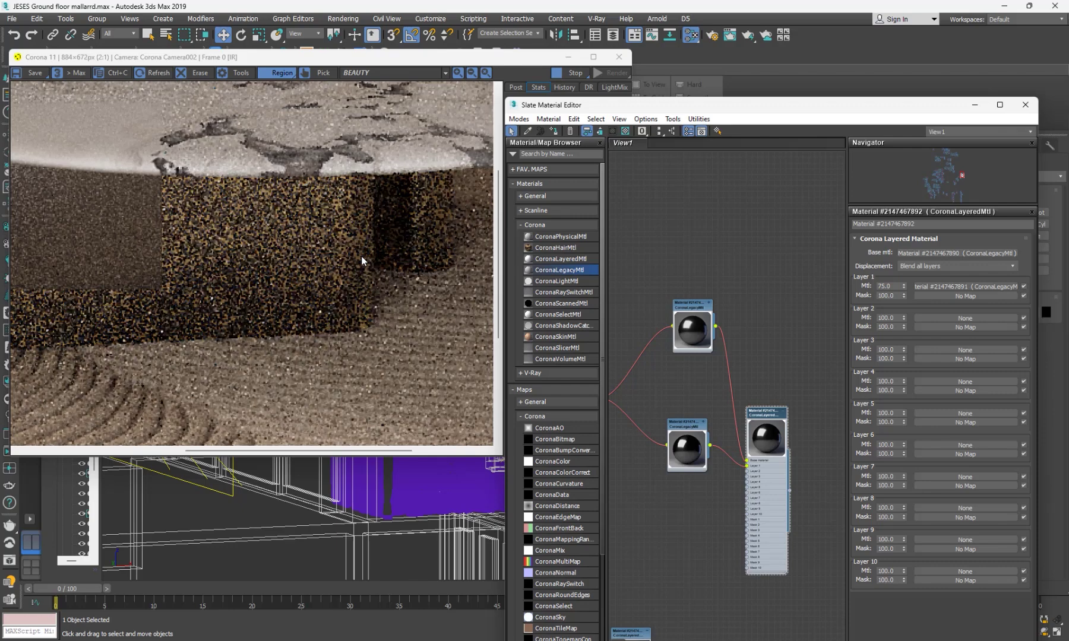
scroll(337, 258, down, 1)
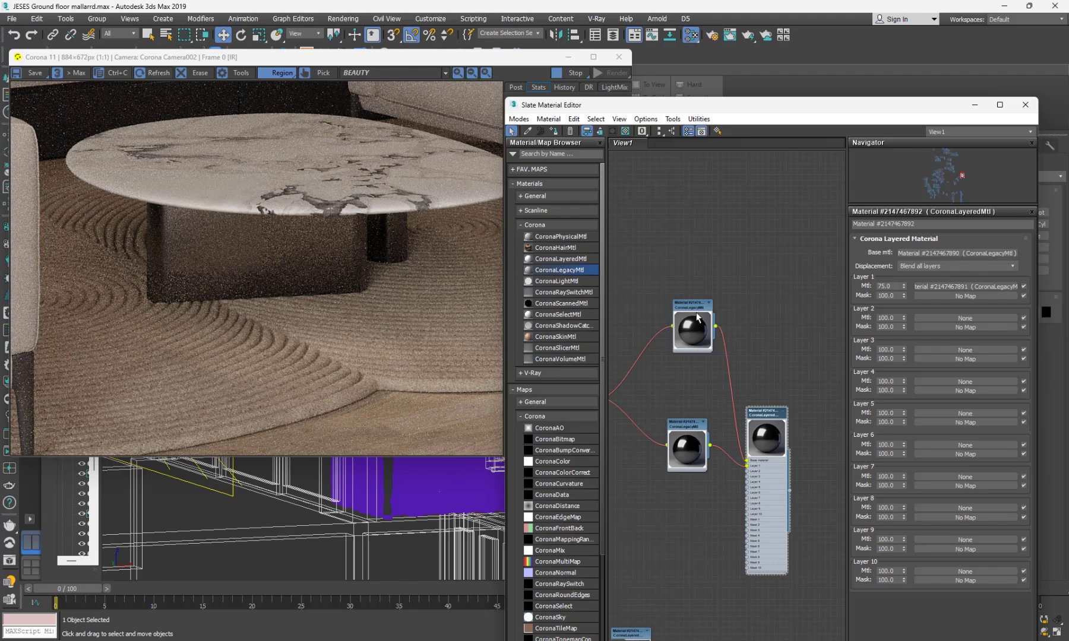
- Raise the copied layered material's Layer 1 amount from 75 to 100
double_click(887, 287)
text(100)
key(Return)
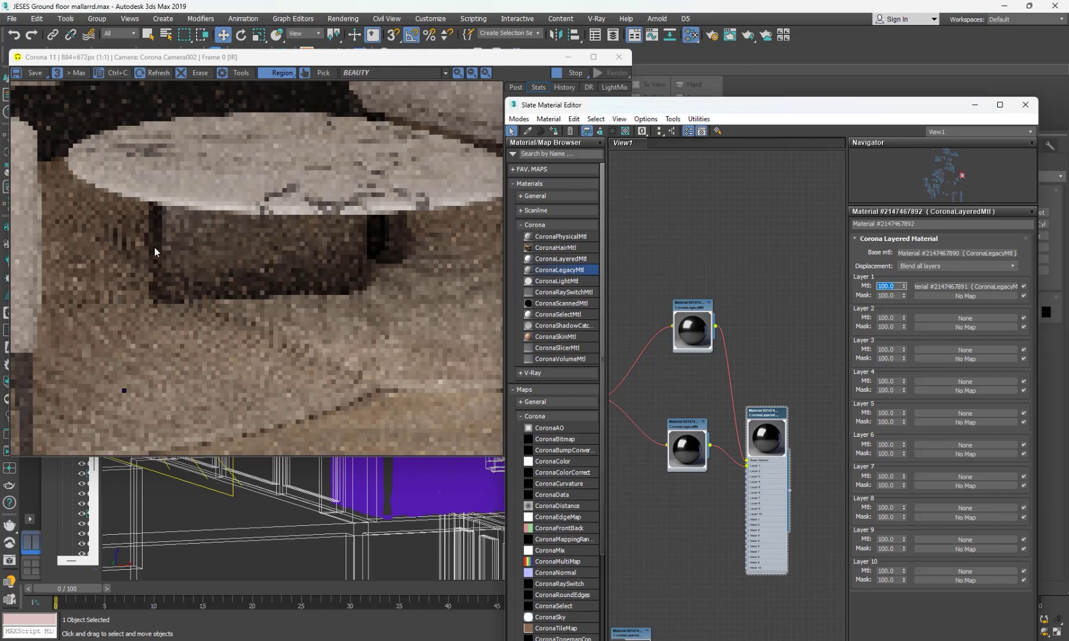
scroll(219, 245, up, 2)
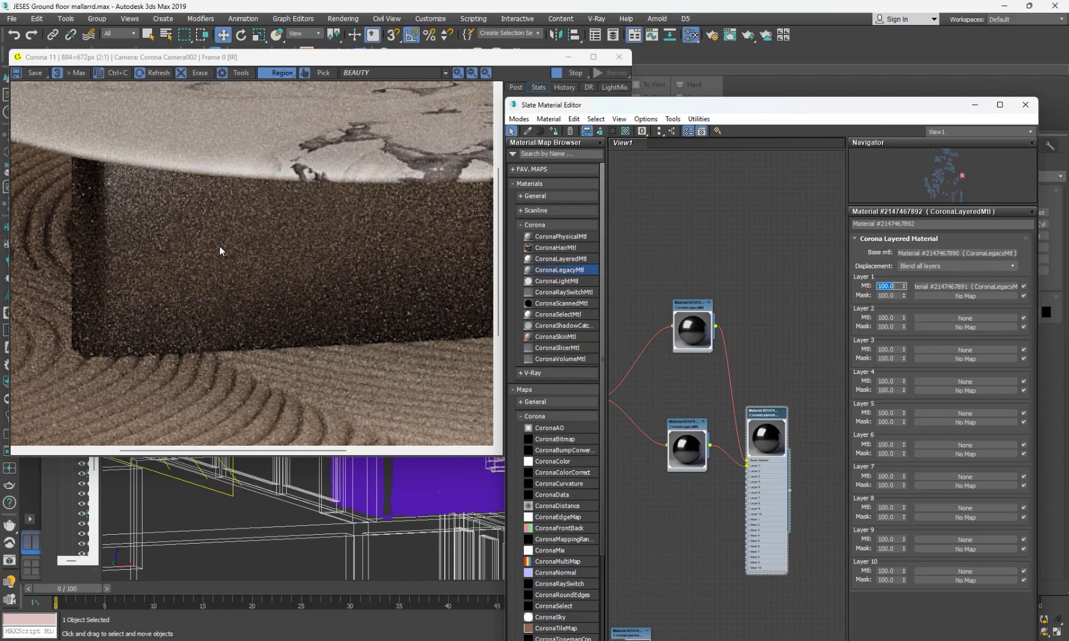
scroll(738, 325, down, 5)
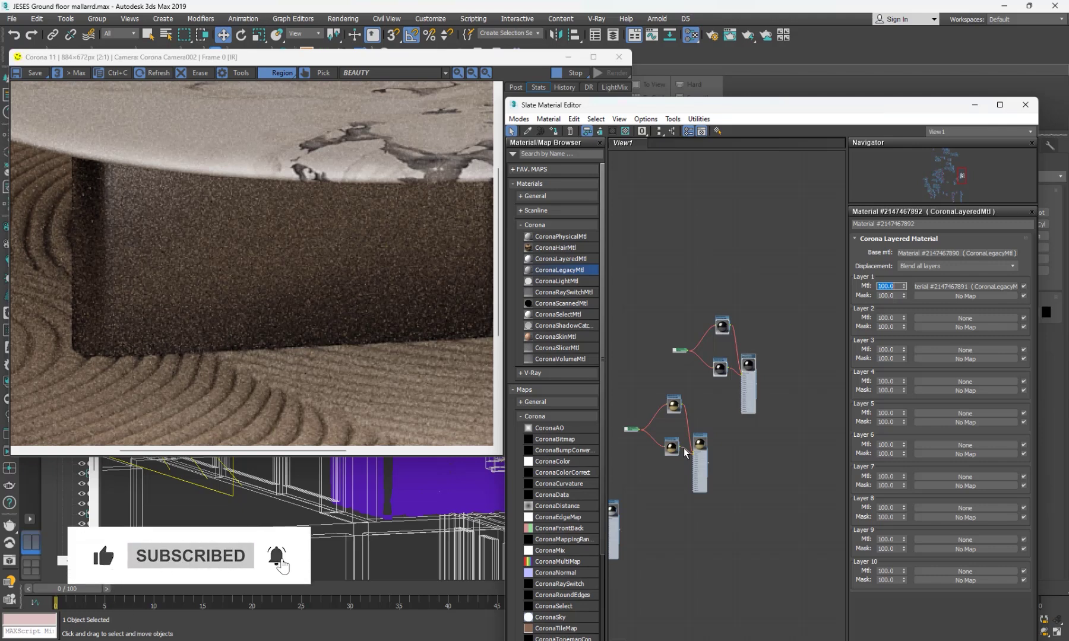
- Clone the four nodes of the gold layered material network
middle_drag(720, 434, 707, 411)
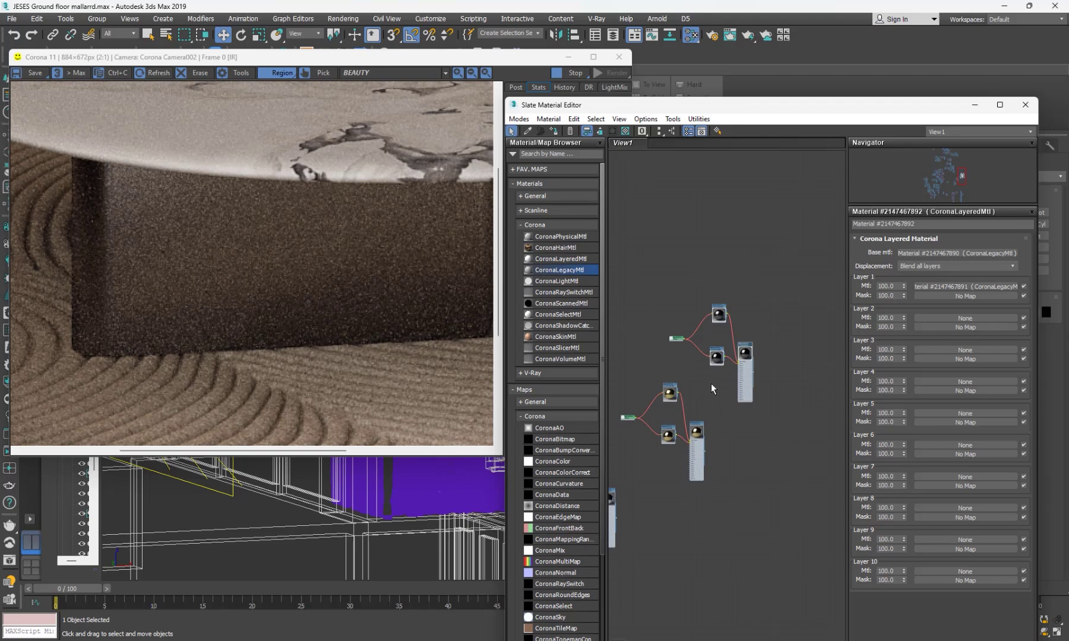
drag(711, 383, 612, 479)
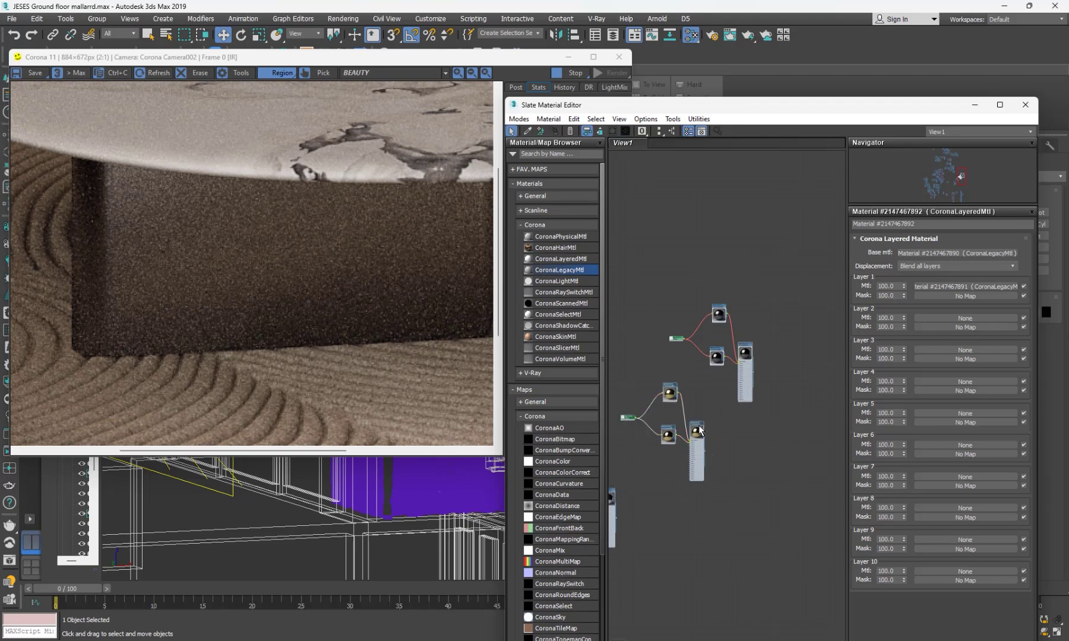
shift+drag(700, 427, 796, 489)
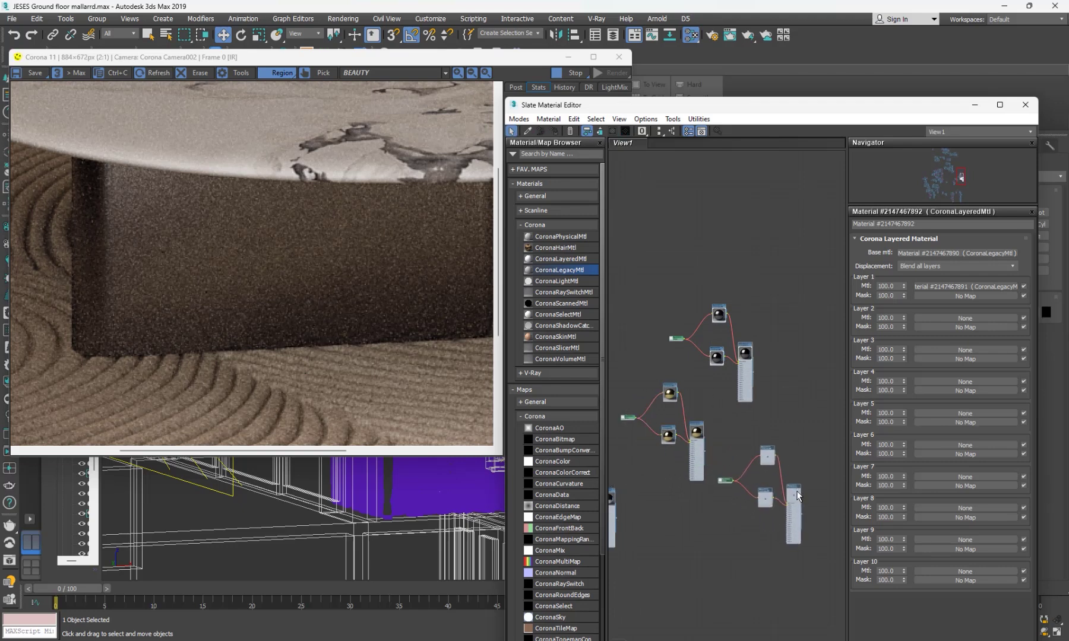
scroll(794, 490, up, 3)
middle_drag(792, 487, 766, 443)
scroll(767, 443, up, 3)
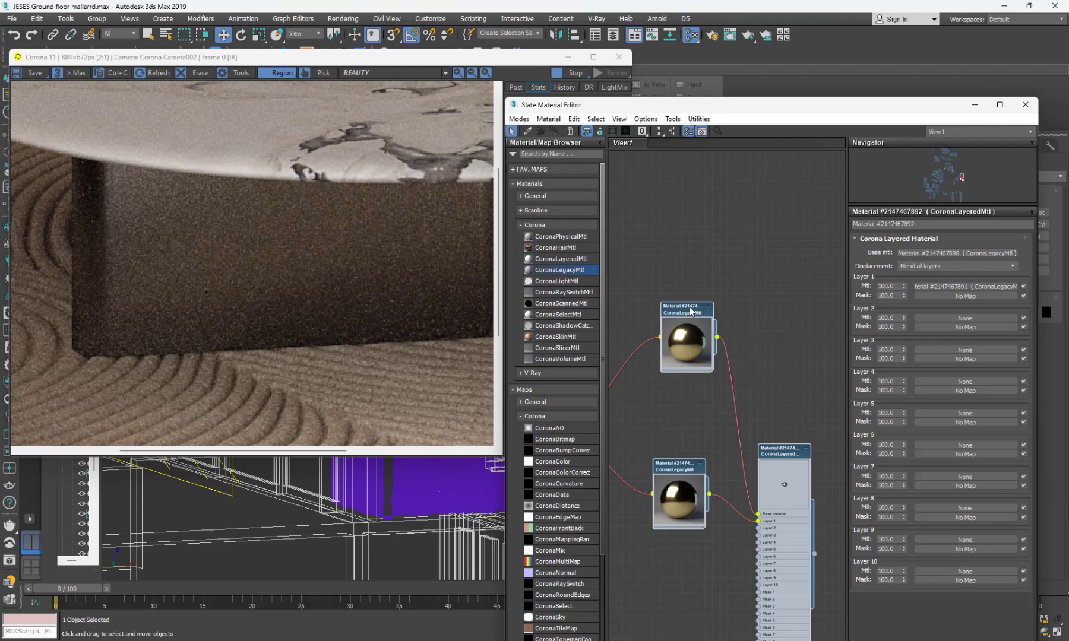
- Set the copy's upper CoronaLegacyMtl reflection colour to copper RGB 255, 111, 76
double_click(686, 337)
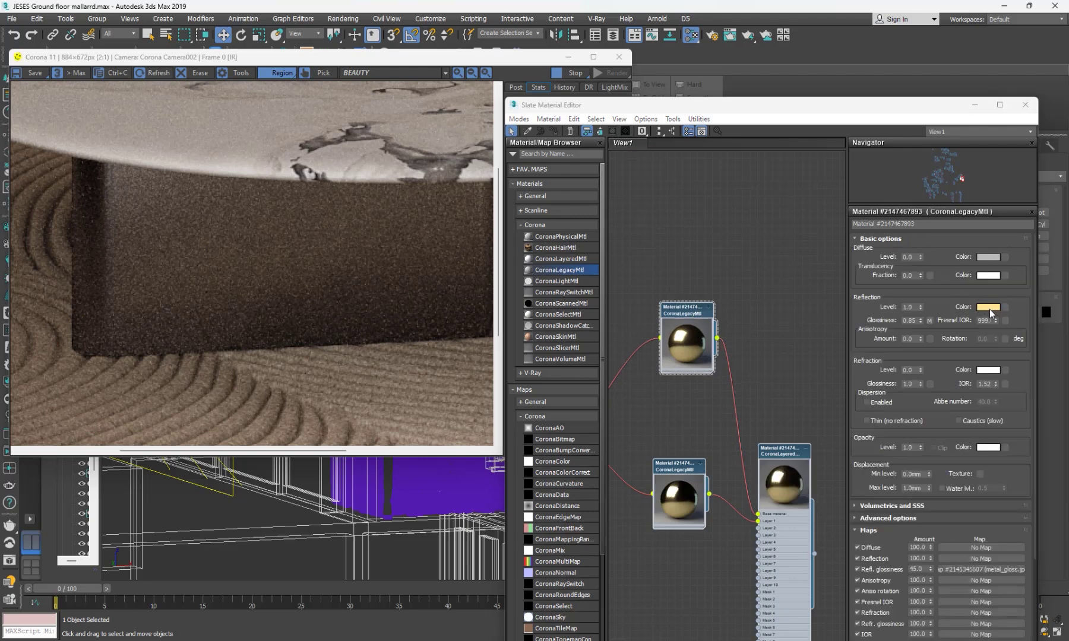
click(988, 307)
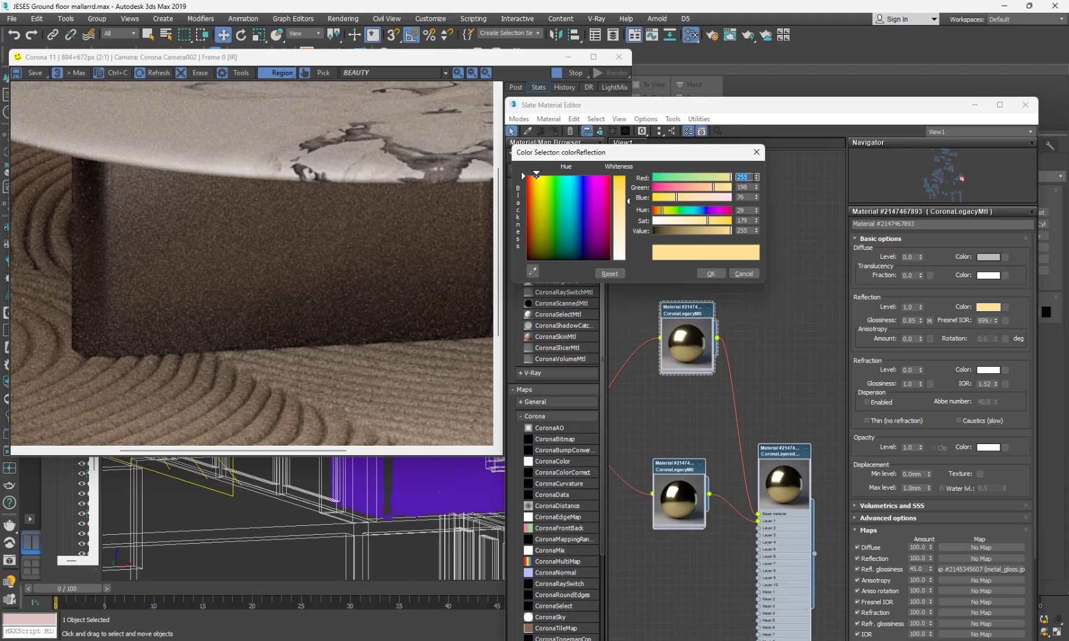
key(Tab)
text(11)
key(Tab)
click(745, 199)
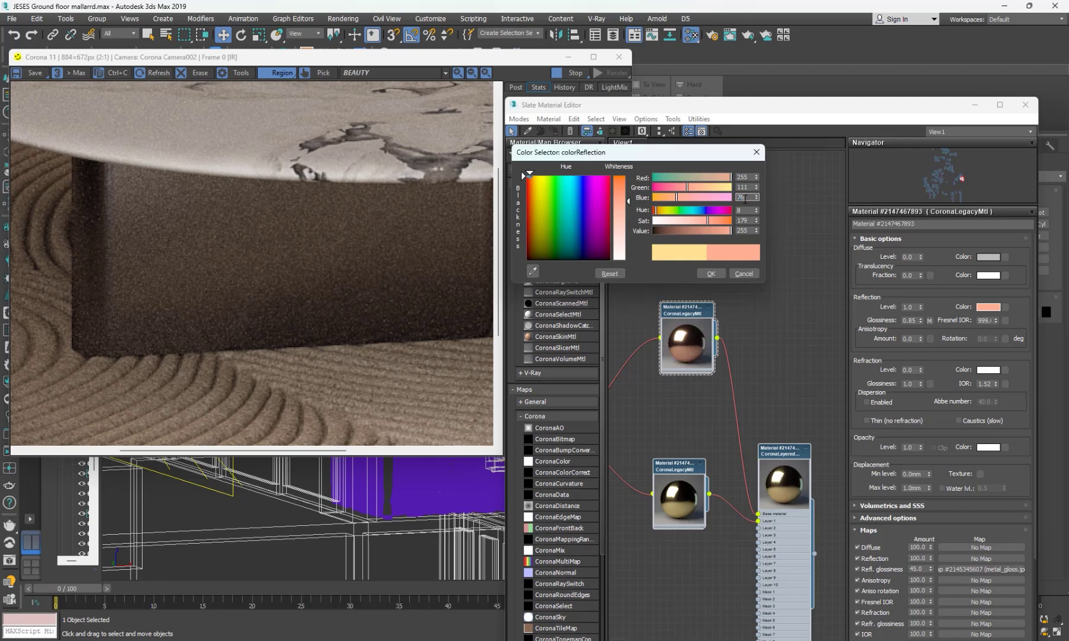
click(711, 273)
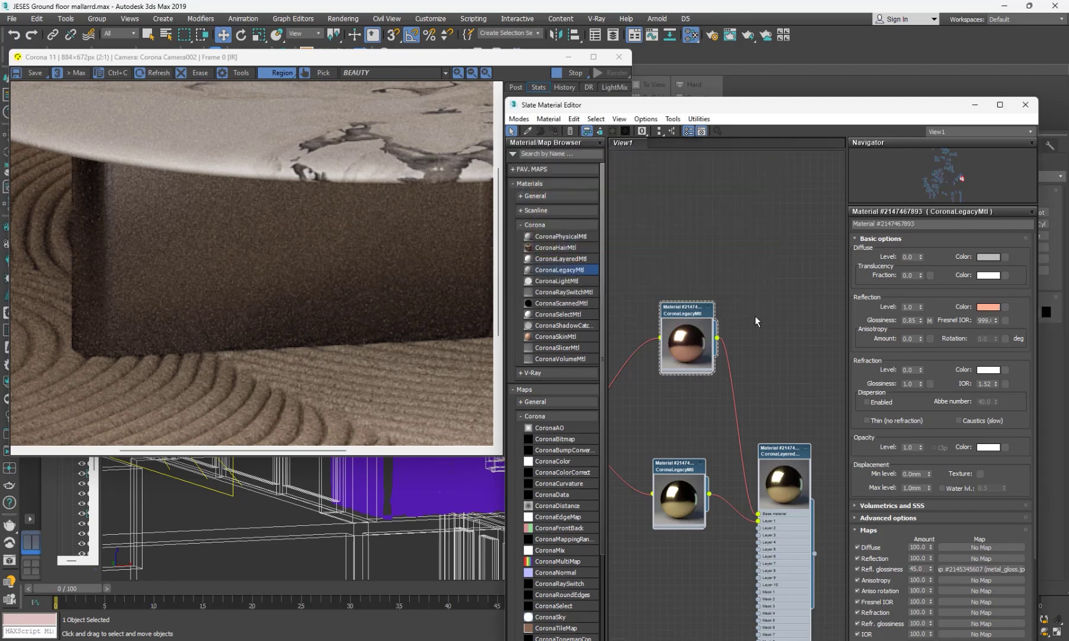
- Copy the copper reflection colour into the other CoronaLegacyMtl's reflection swatch
right_click(990, 308)
click(1018, 311)
right_click(989, 307)
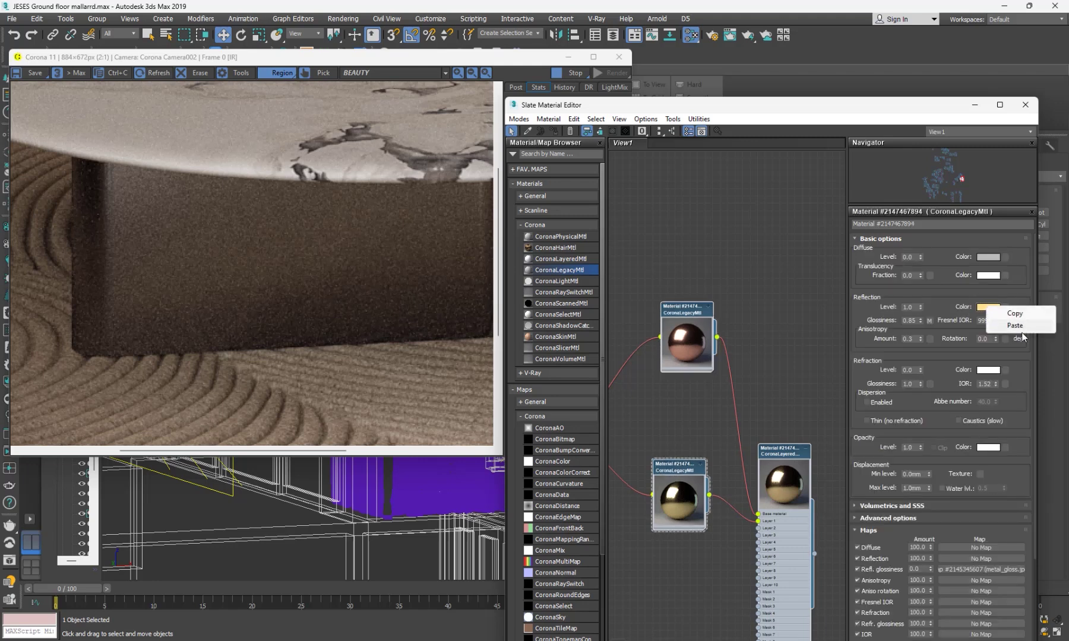
click(1021, 329)
- Assign the copied copper CoronaLayeredMtl to the table base and check the render
double_click(785, 456)
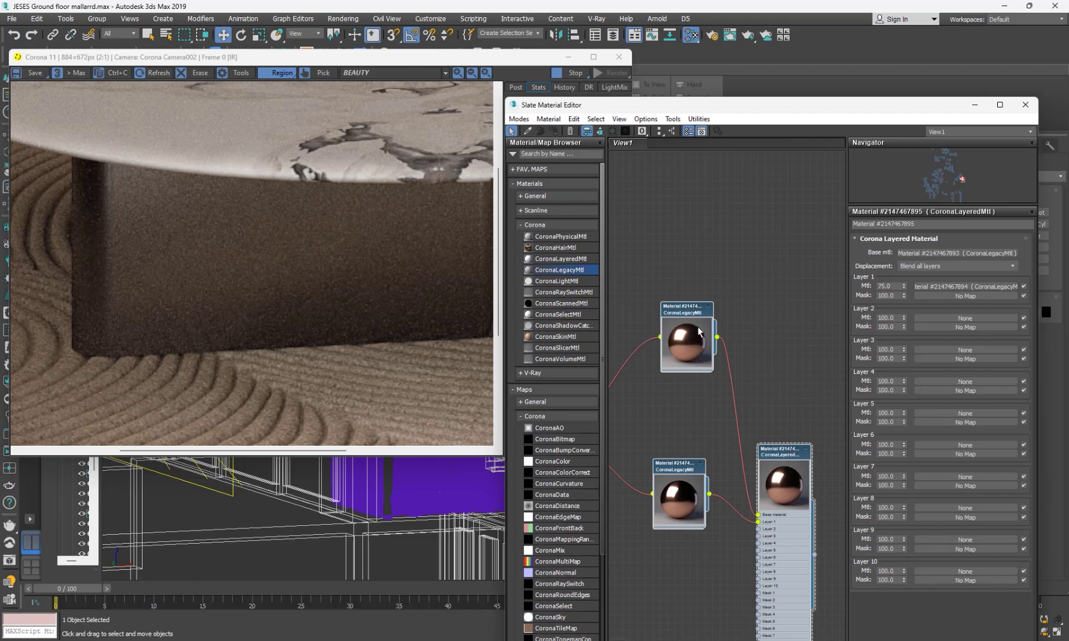
click(781, 452)
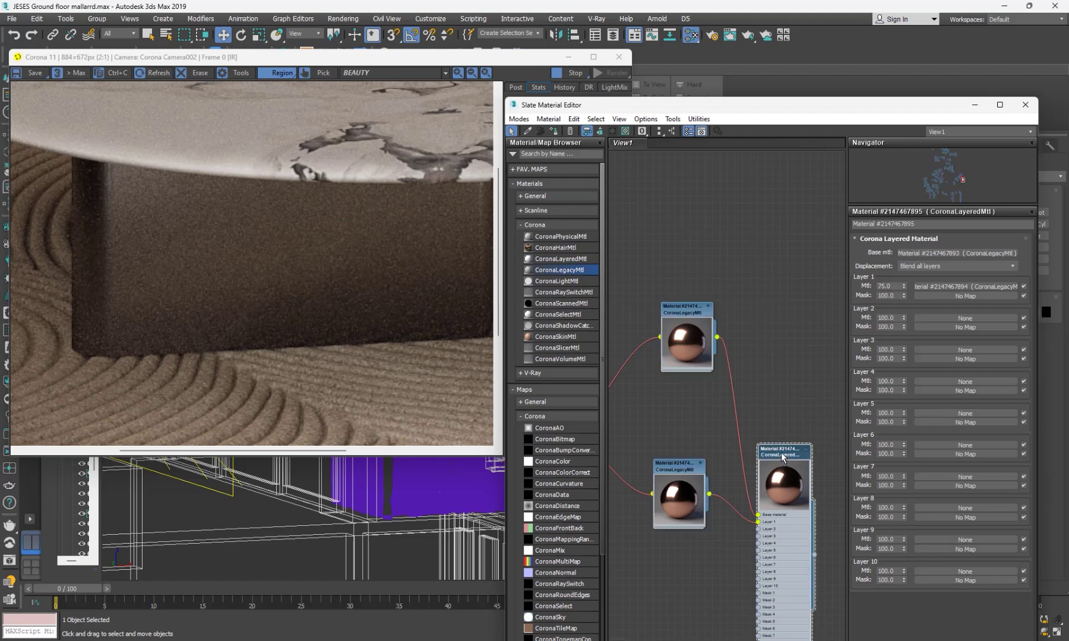
click(554, 132)
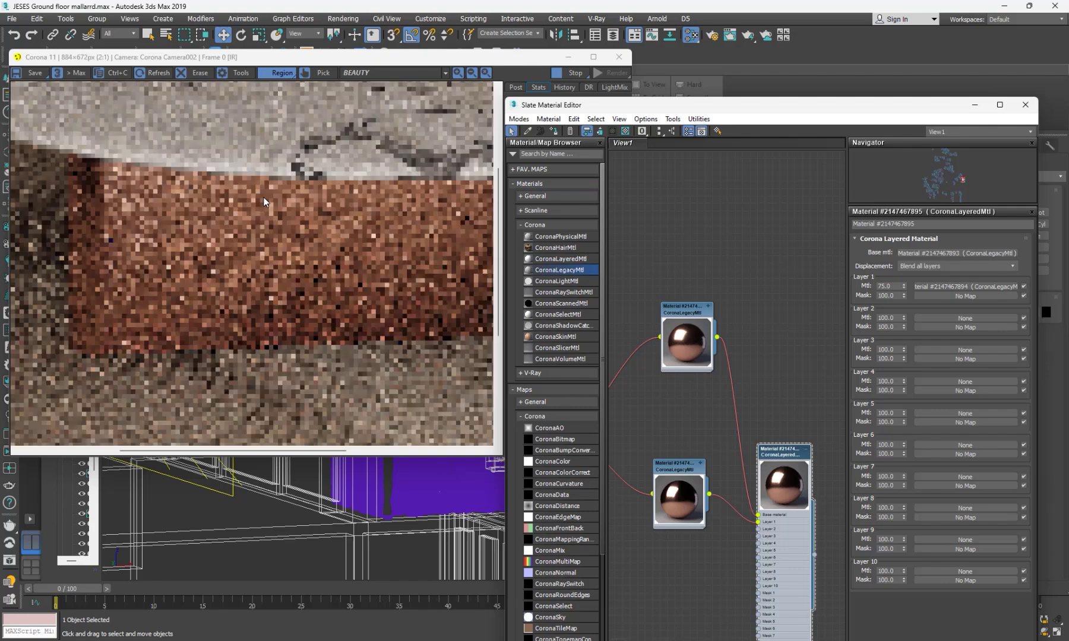
click(256, 257)
scroll(256, 254, down, 1)
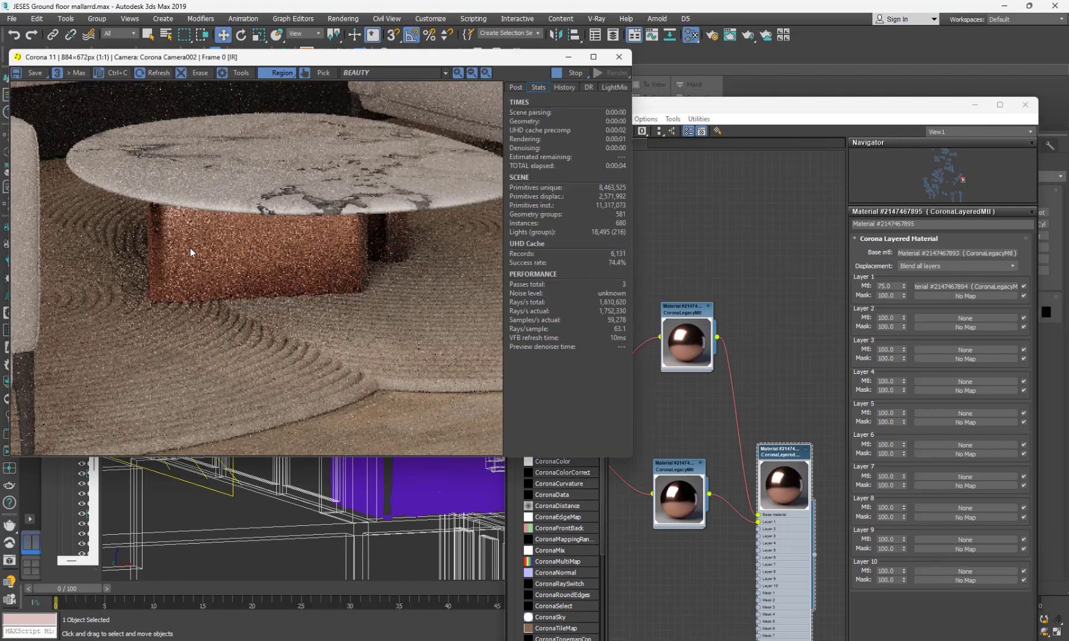
scroll(191, 245, up, 1)
scroll(785, 395, down, 1)
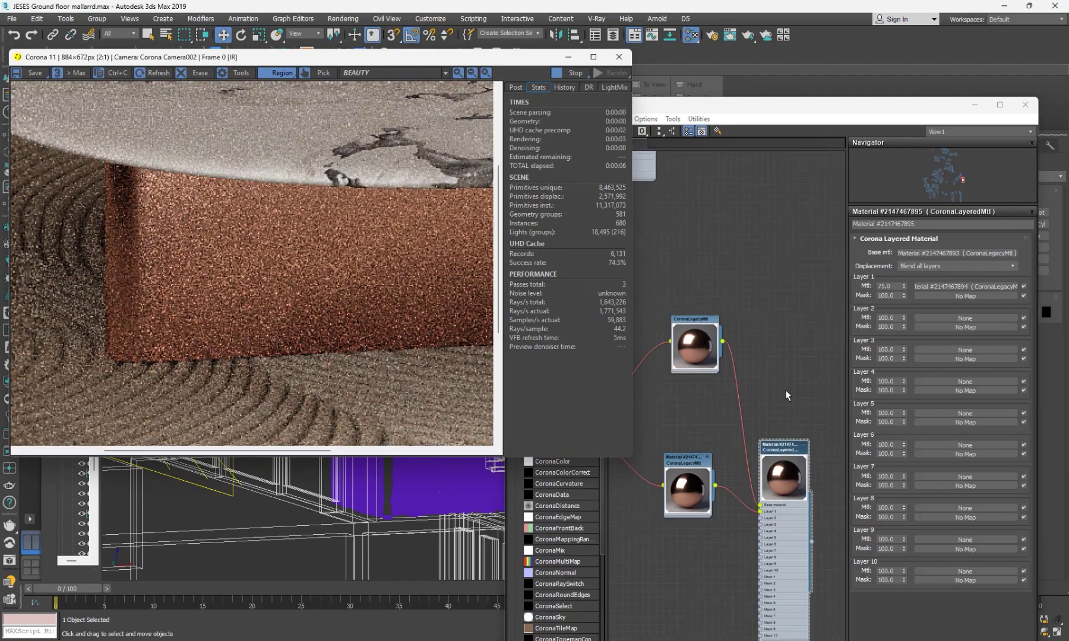
scroll(786, 394, down, 2)
scroll(672, 413, up, 4)
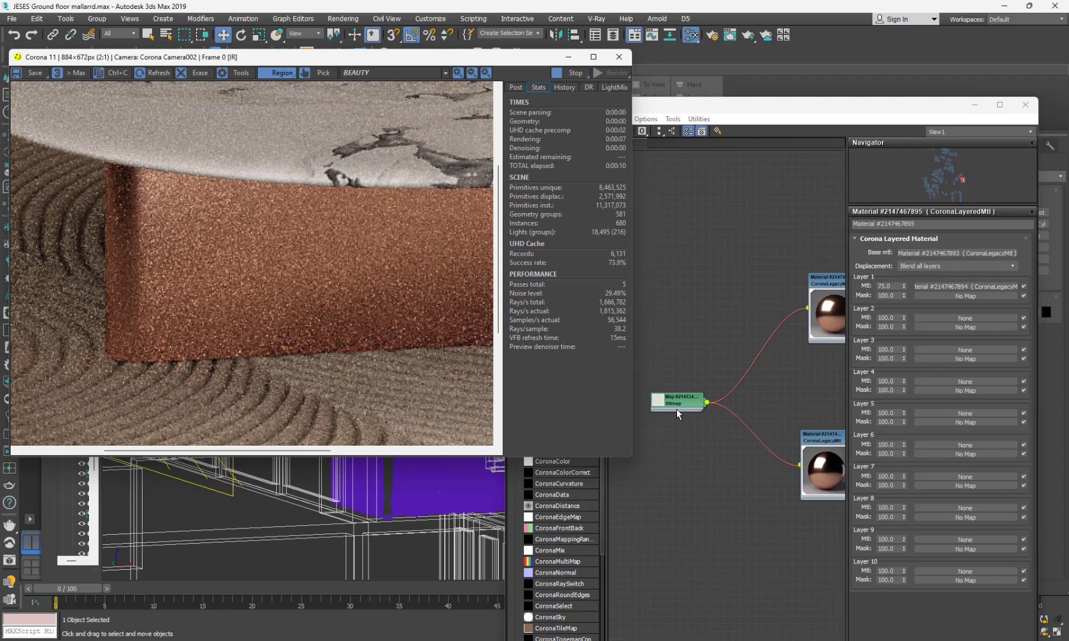
scroll(786, 302, down, 1)
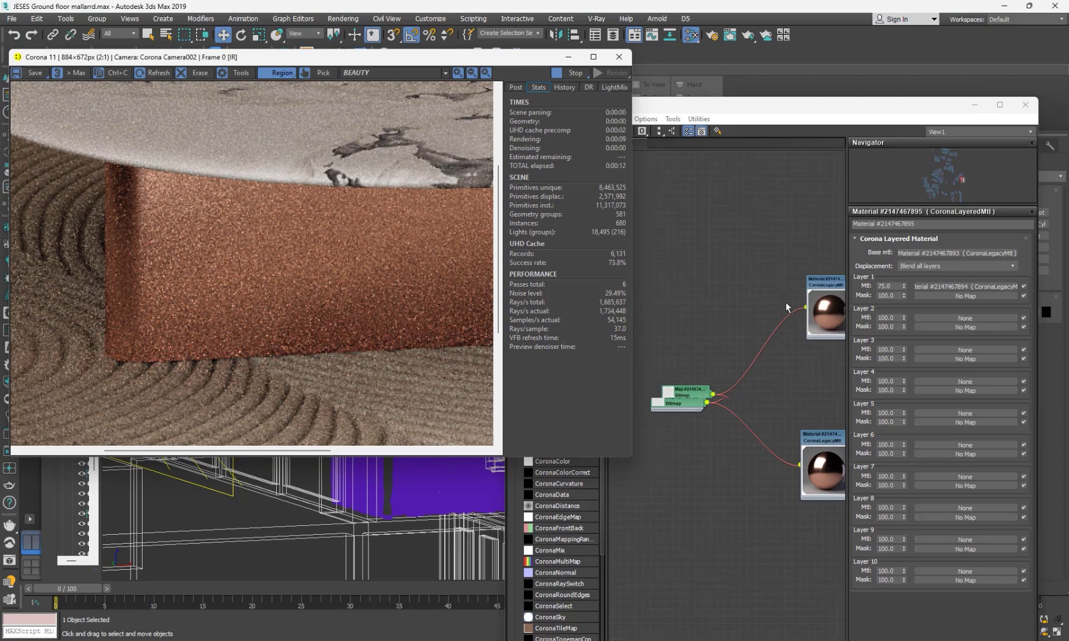
scroll(786, 302, down, 5)
middle_drag(723, 282, 818, 378)
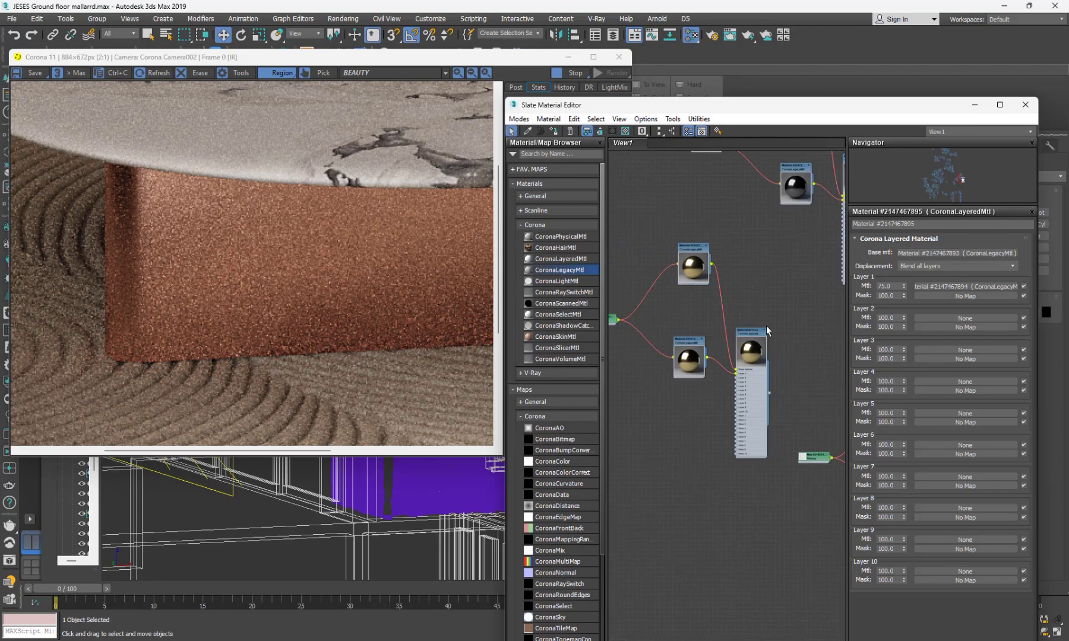
- Try a Fresnel IOR of 30 on the upper copper material, then restore it to 999
scroll(721, 320, down, 1)
middle_drag(743, 330, 632, 307)
scroll(780, 371, up, 3)
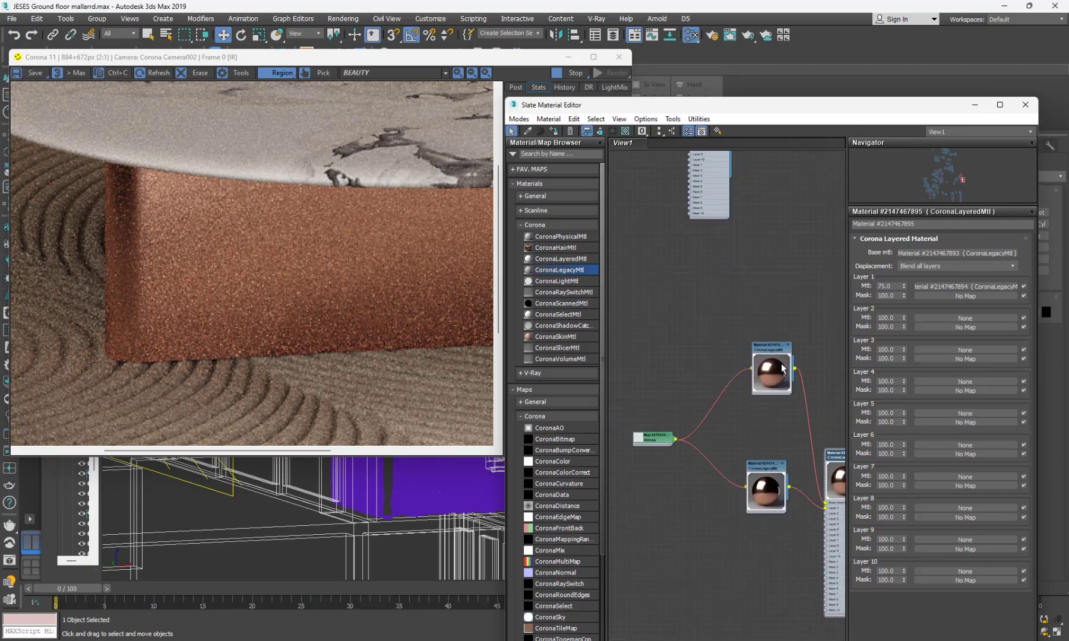
double_click(775, 351)
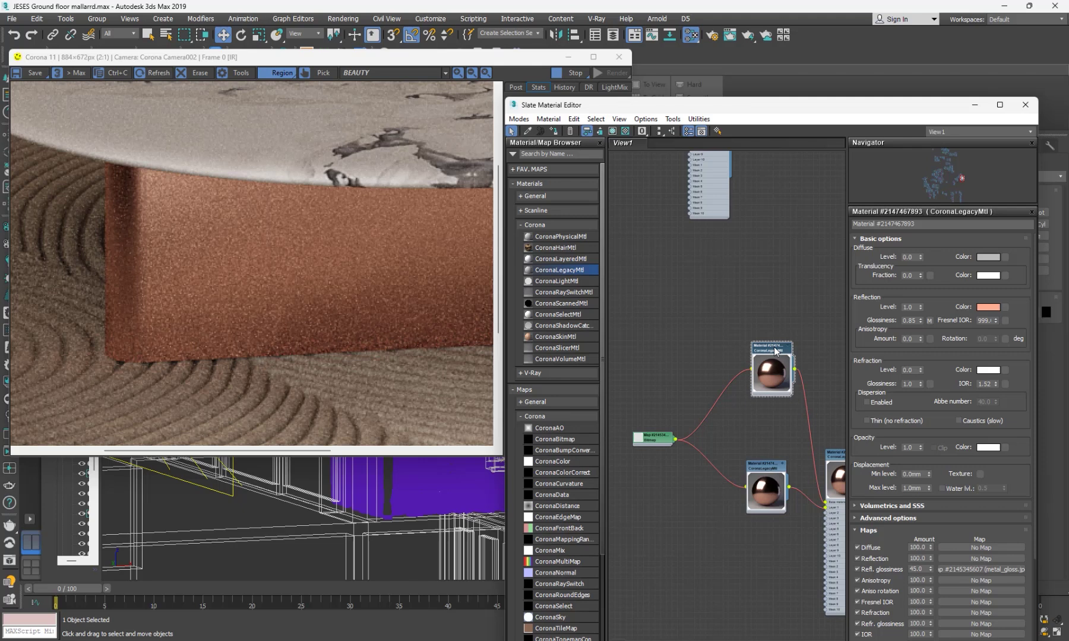
click(986, 320)
text(30)
key(Return)
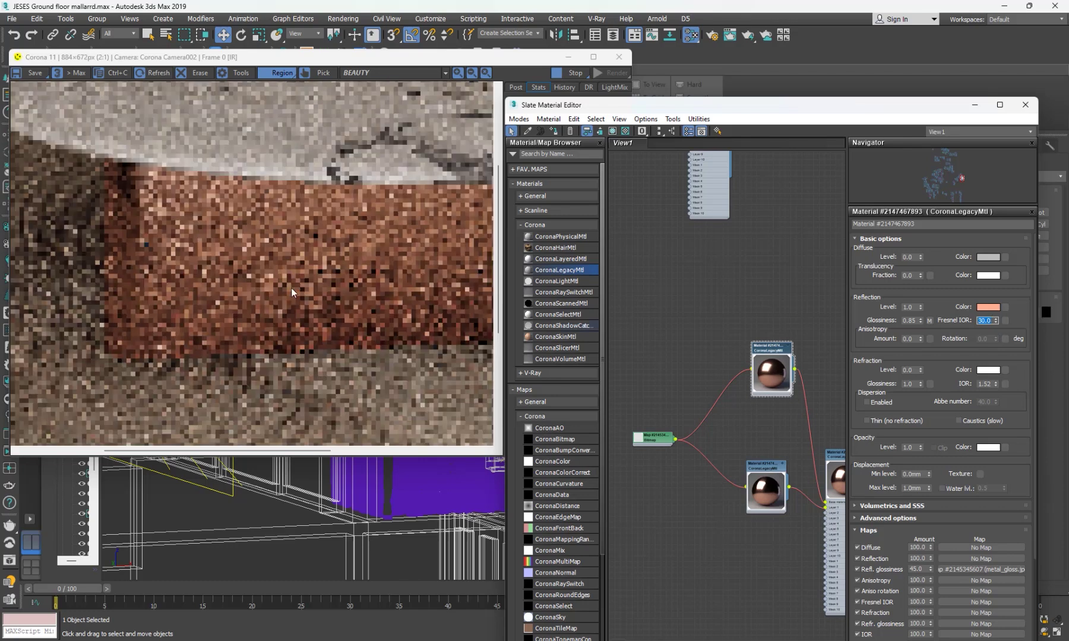
text(999)
key(Return)
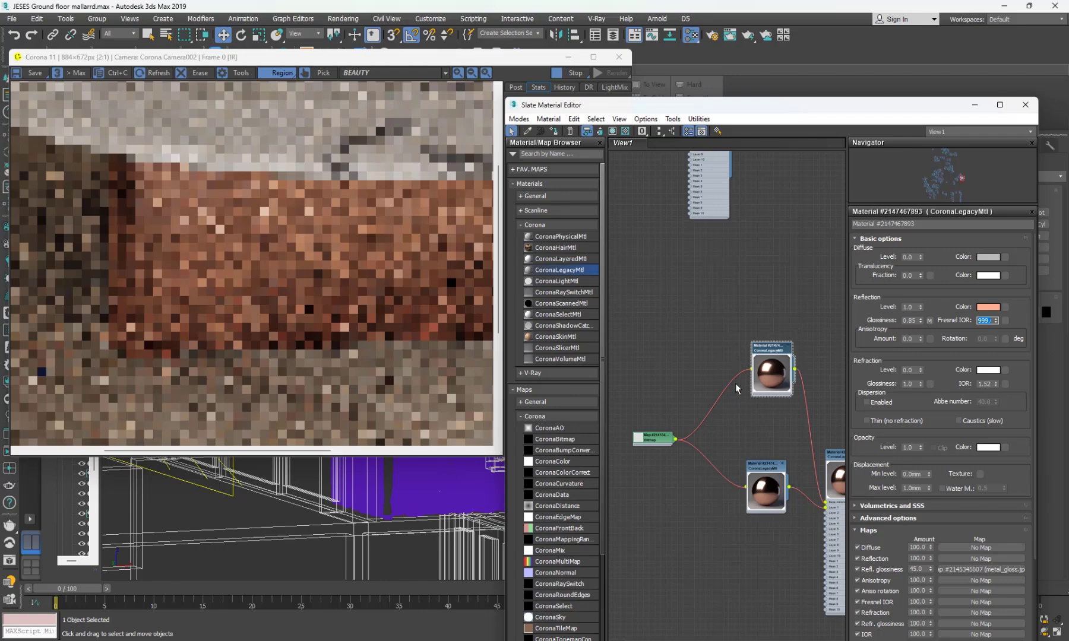
scroll(735, 383, down, 1)
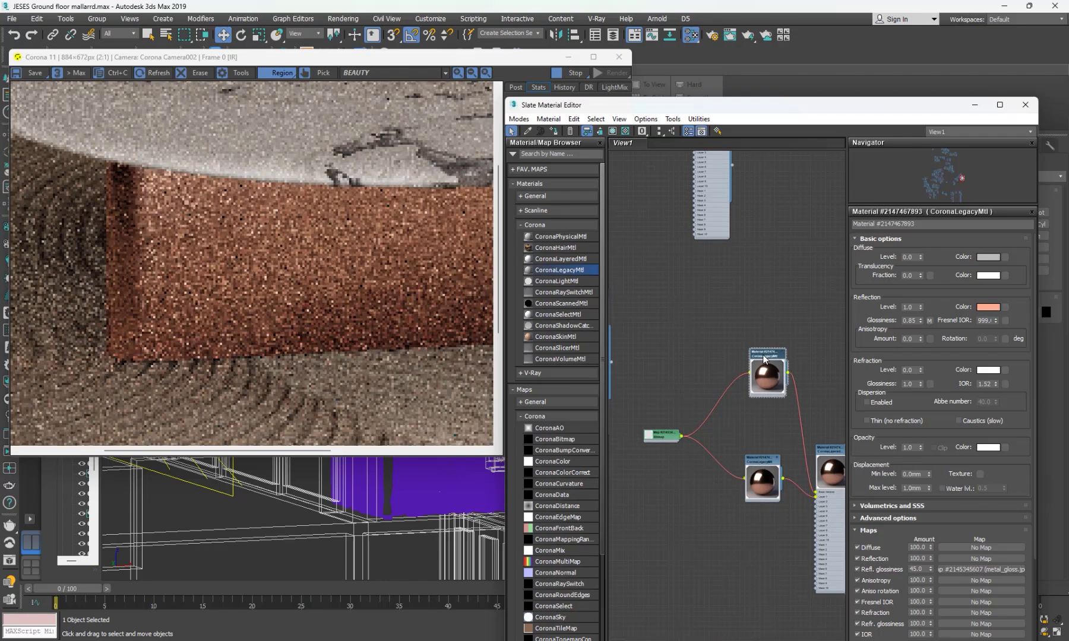
- Set the upper copper material's anisotropy amount to 0.3 and review the re-render
double_click(909, 339)
text(0)
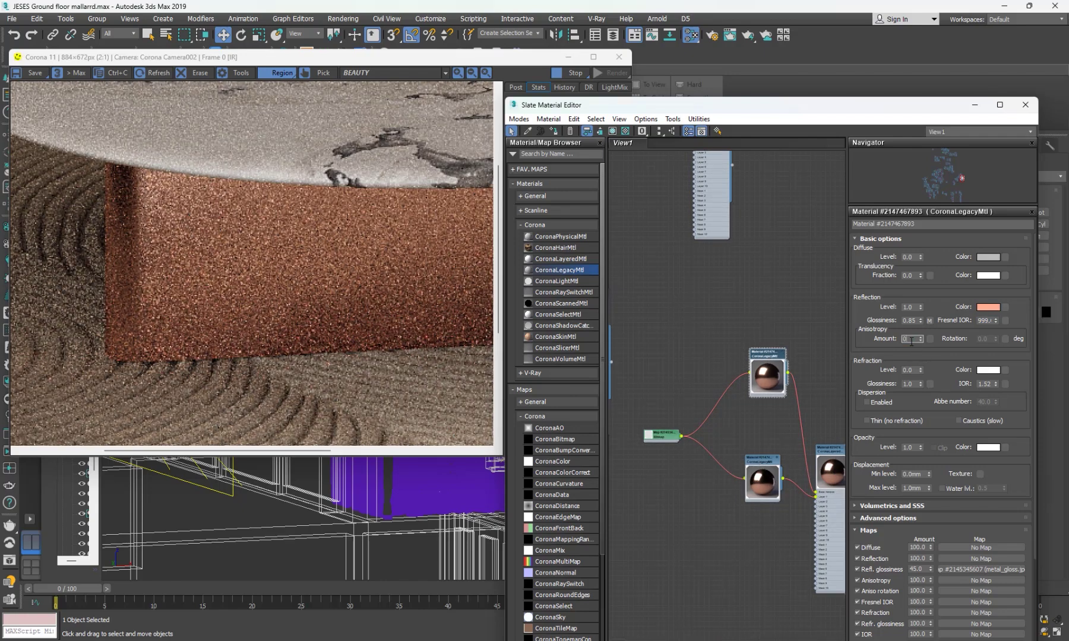
text(.3)
key(Return)
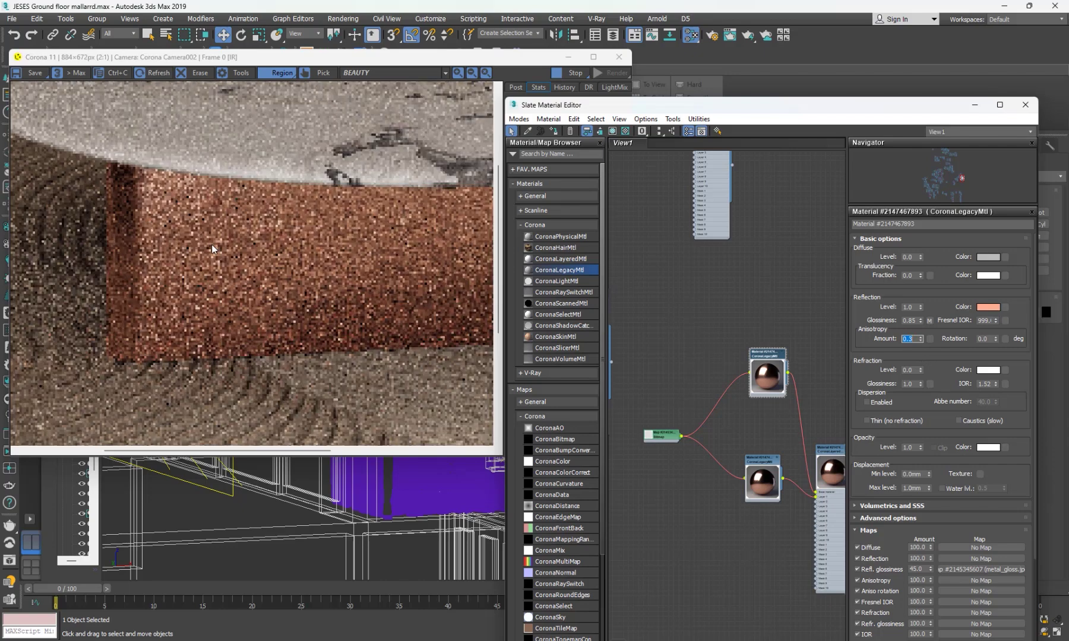
scroll(236, 248, down, 1)
scroll(164, 258, up, 3)
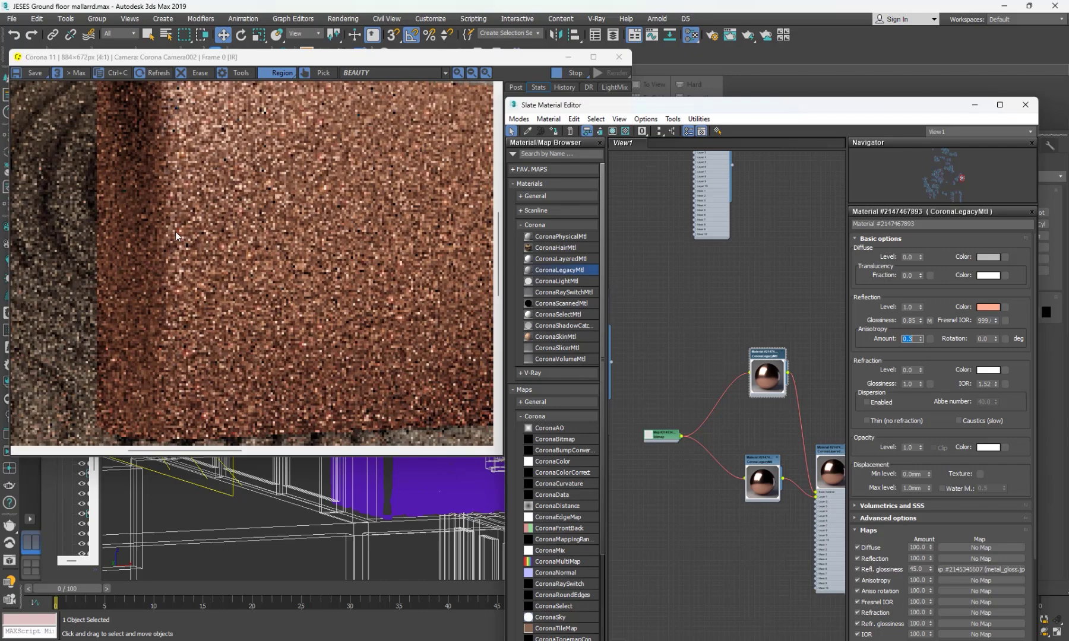
scroll(176, 231, down, 3)
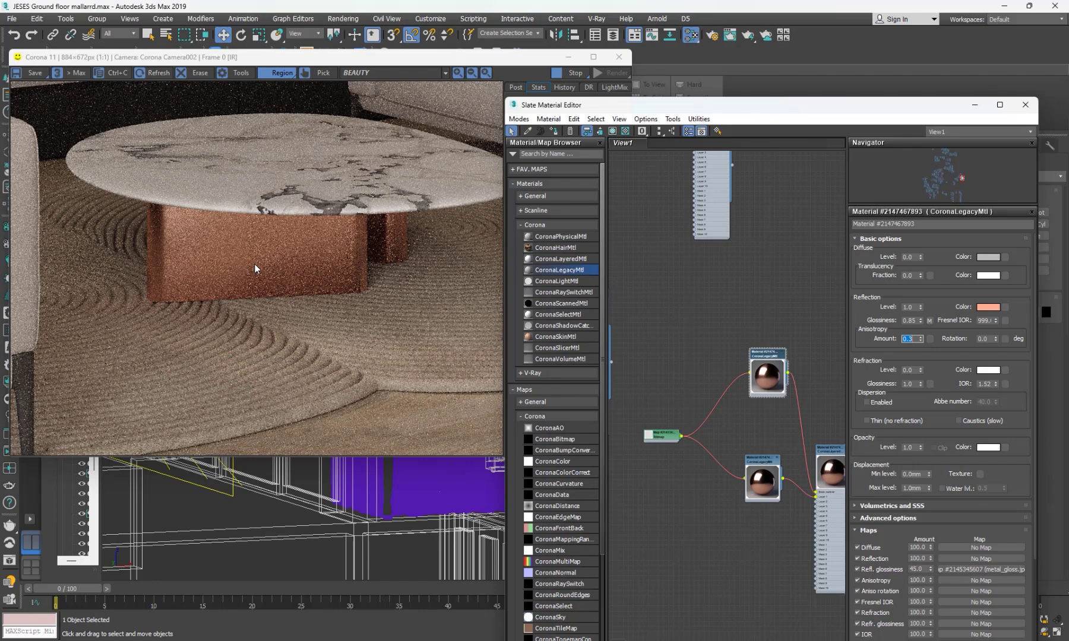
drag(948, 111, 903, 99)
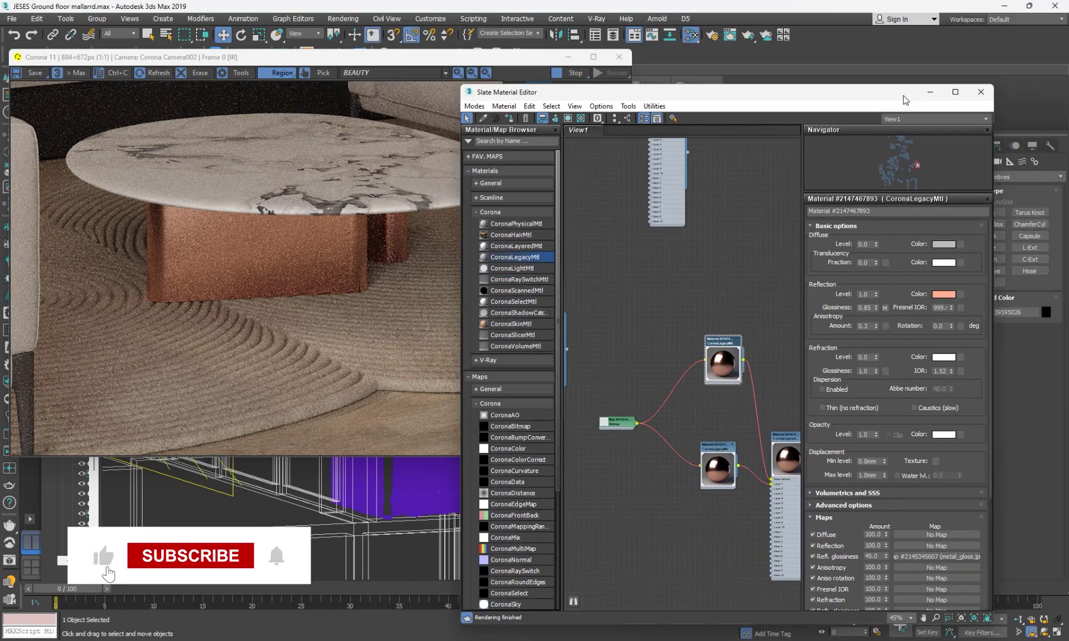